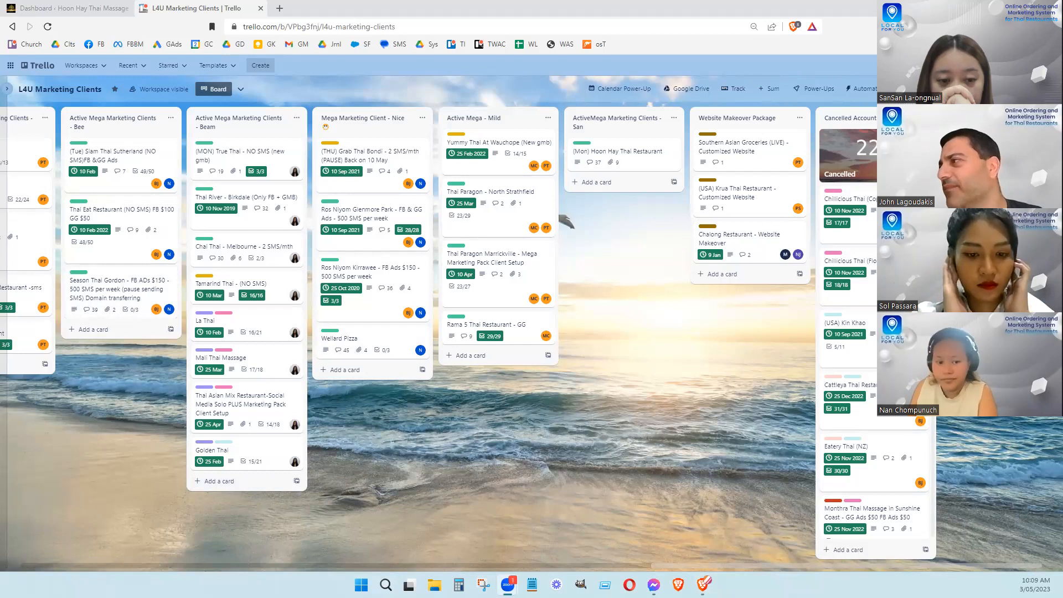
Look through the cancelled accounts list on the L4U Marketing Clients board, down to the Cinnamon Balmain Restaurant card and back up
left_click_drag(753, 565, 836, 564)
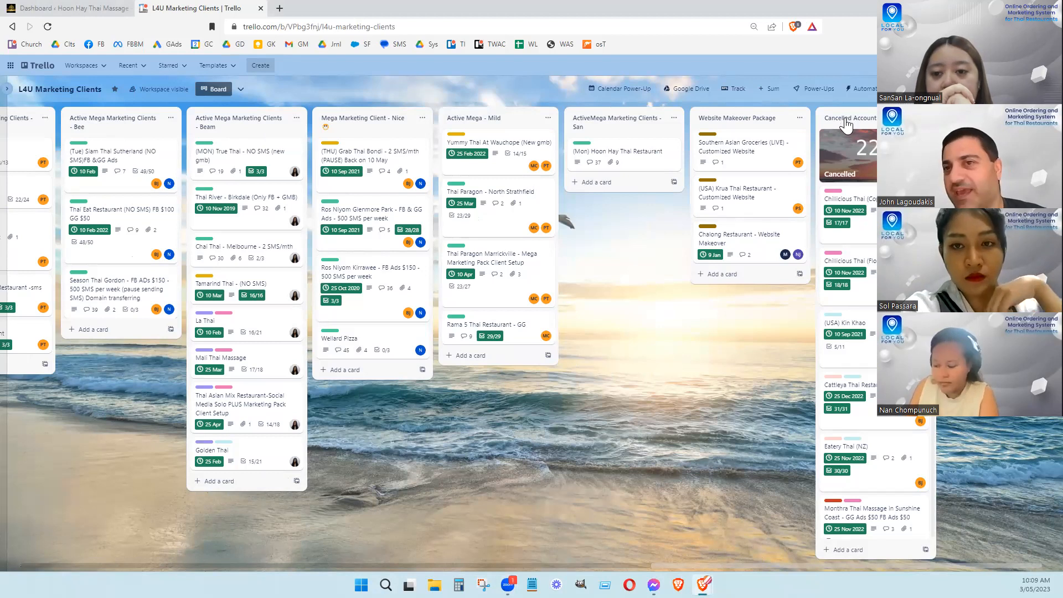
scroll(886, 433, "down", 1)
scroll(886, 433, "down", 5)
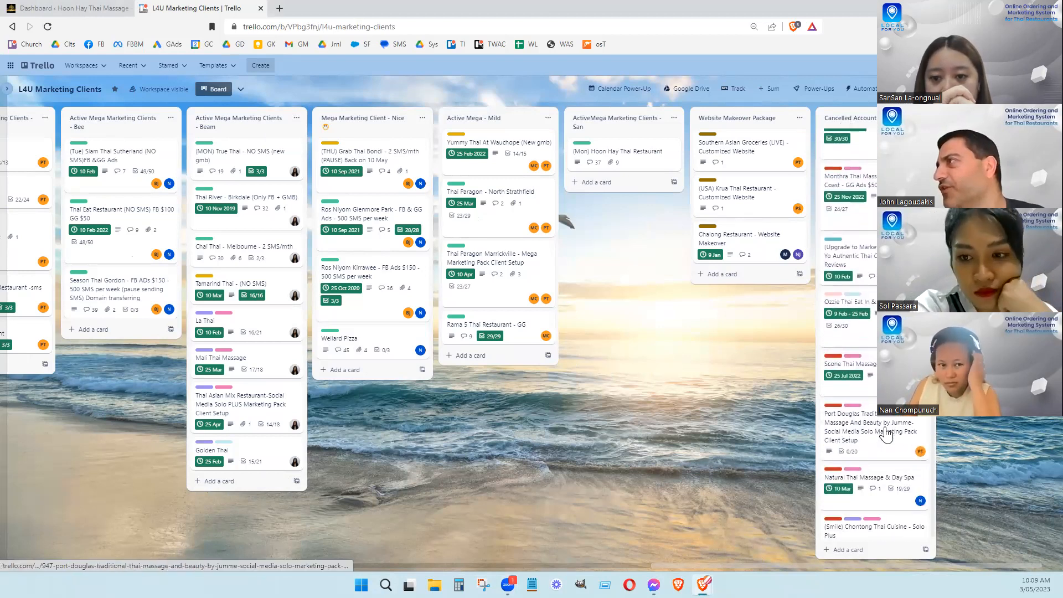
scroll(886, 433, "down", 6)
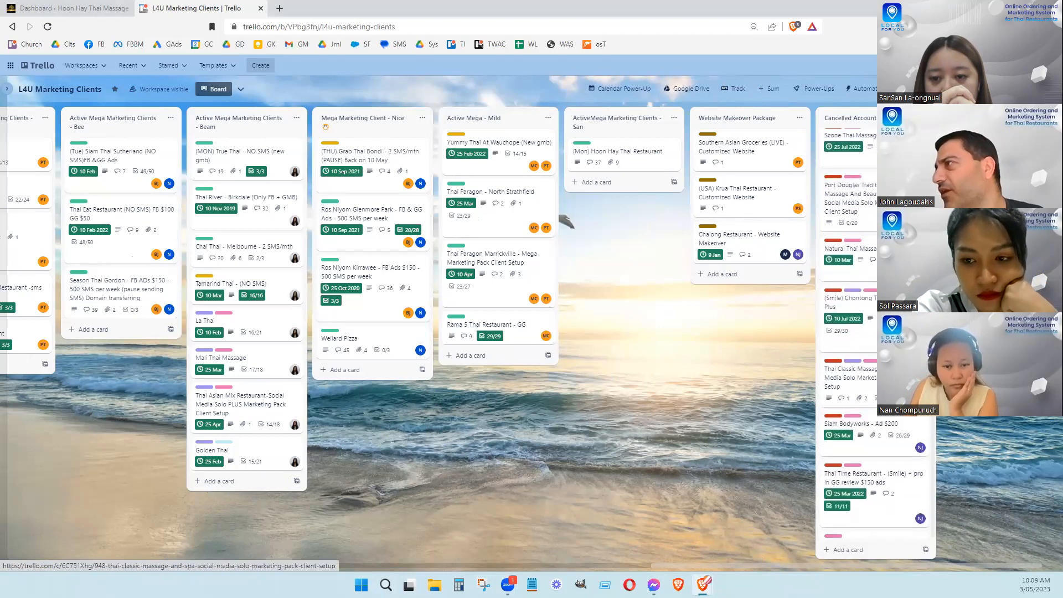
scroll(886, 433, "down", 4)
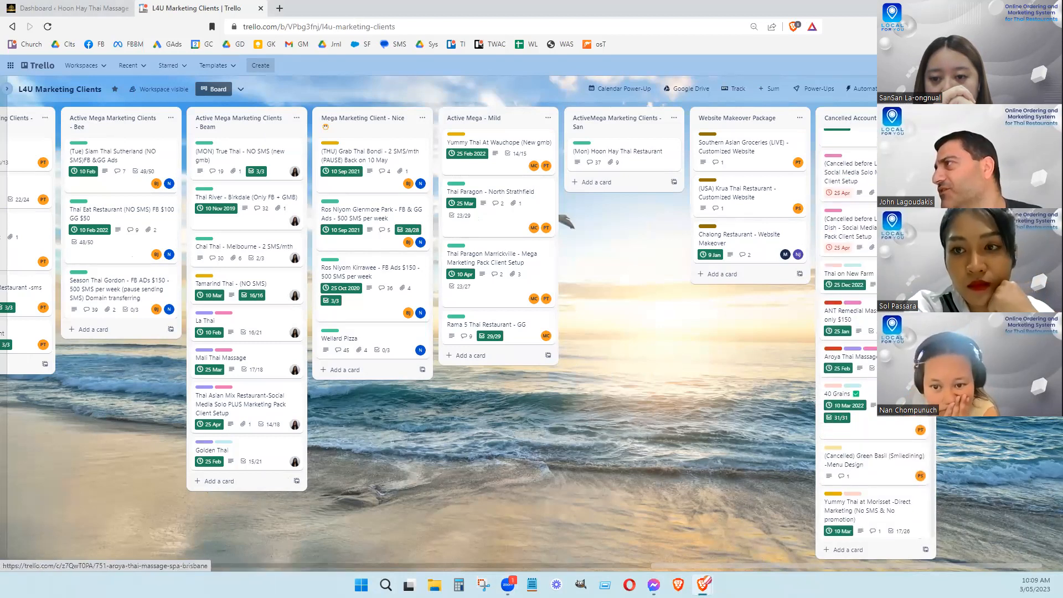
scroll(886, 433, "down", 8)
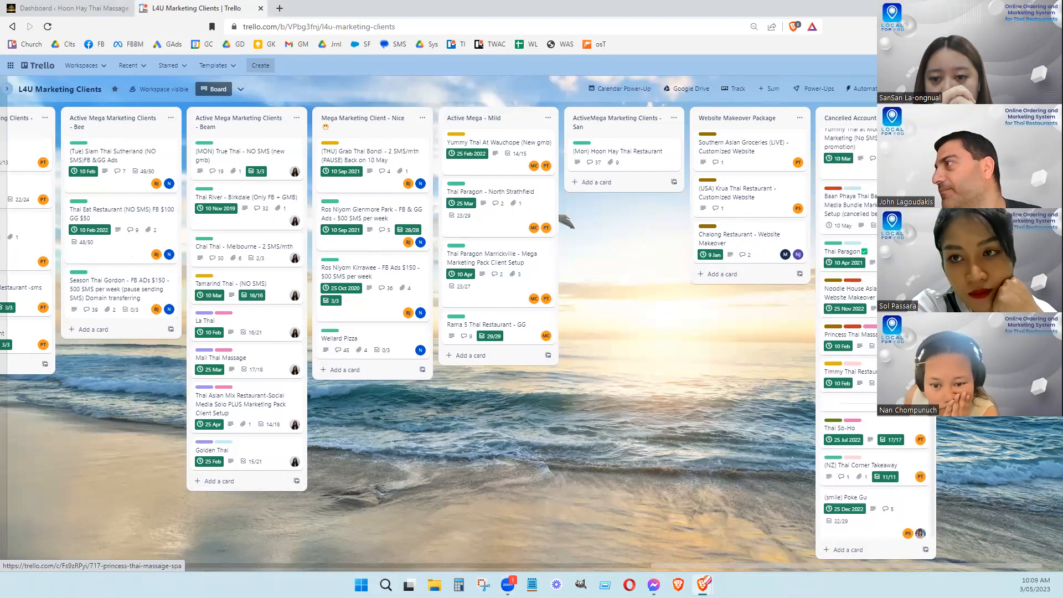
scroll(867, 287, "down", 1)
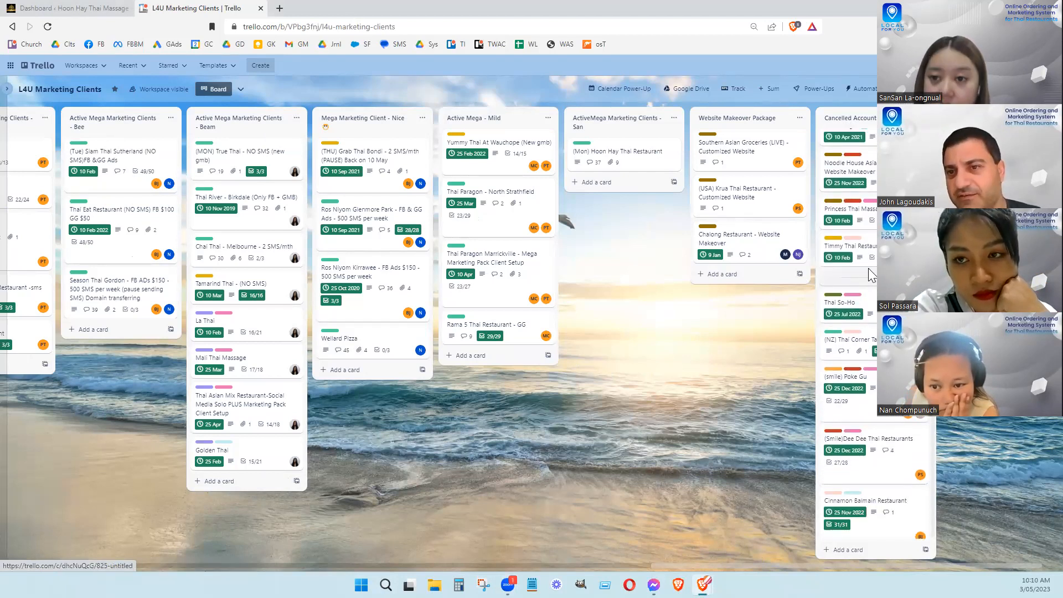
scroll(869, 277, "down", 1)
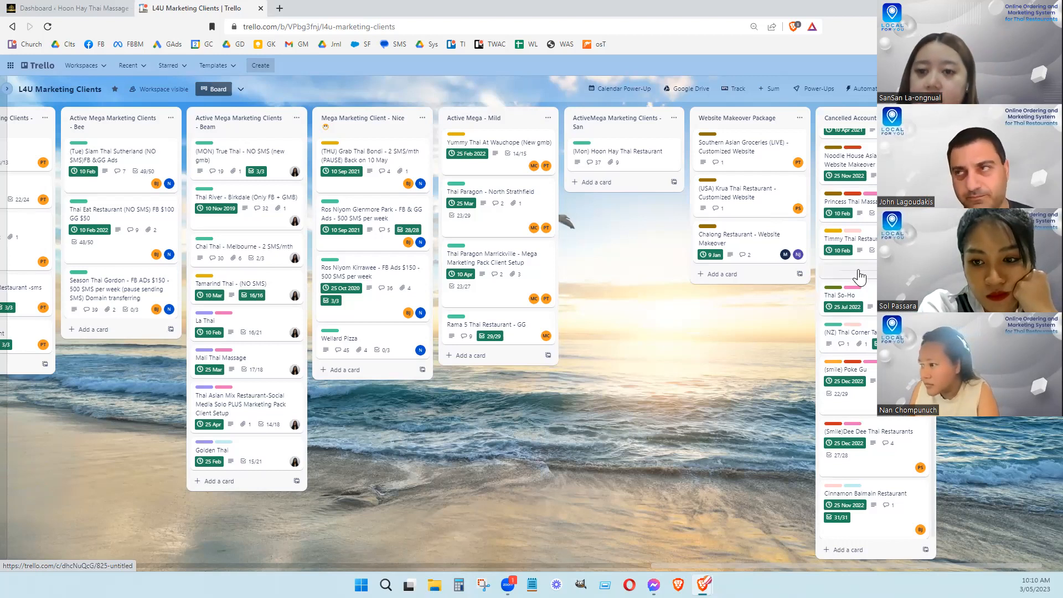
scroll(859, 275, "up", 7)
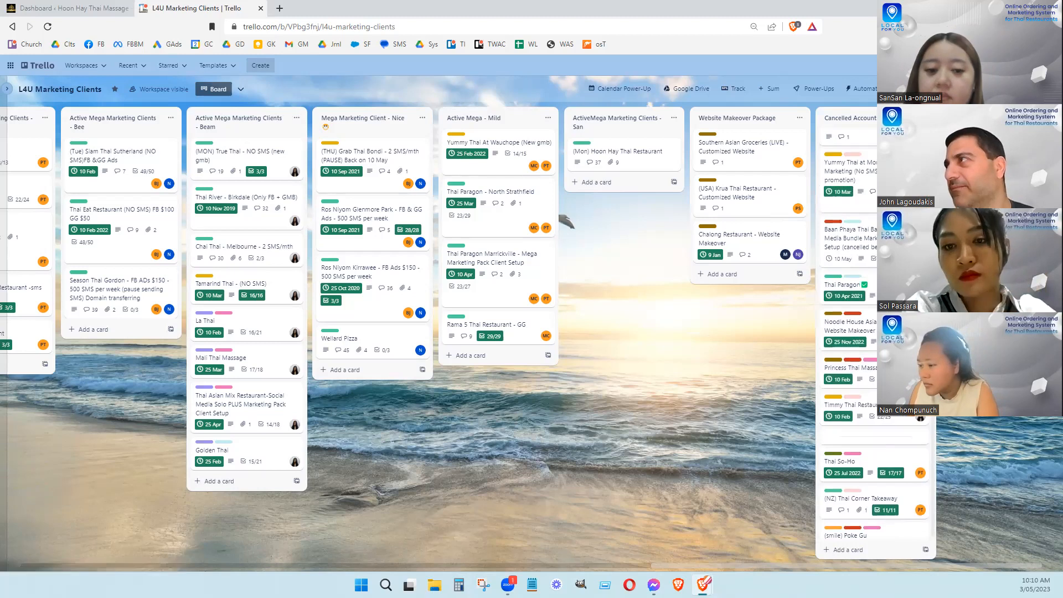
scroll(874, 272, "up", 8)
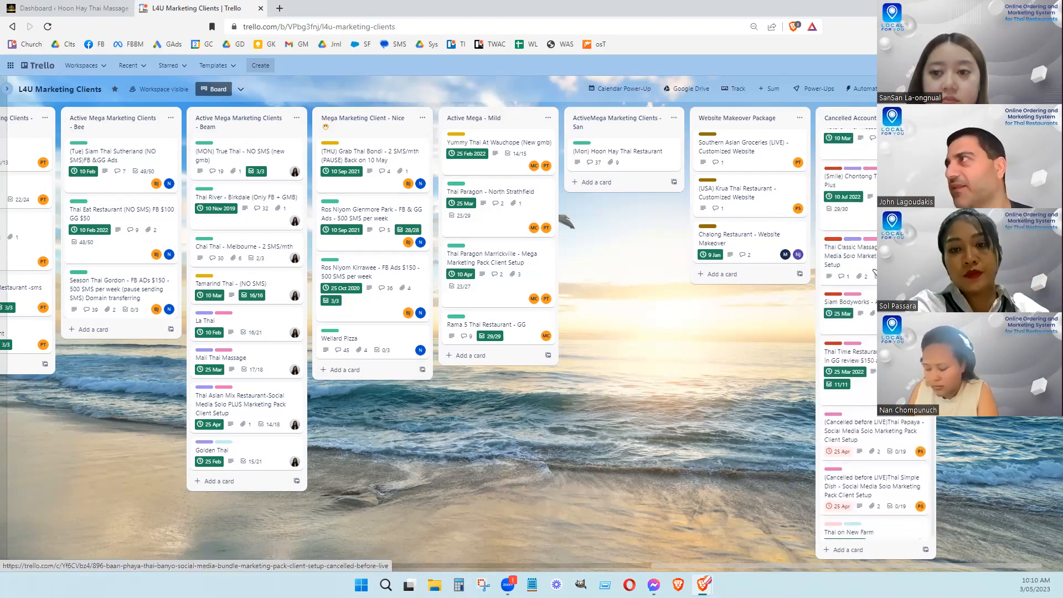
scroll(873, 271, "up", 10)
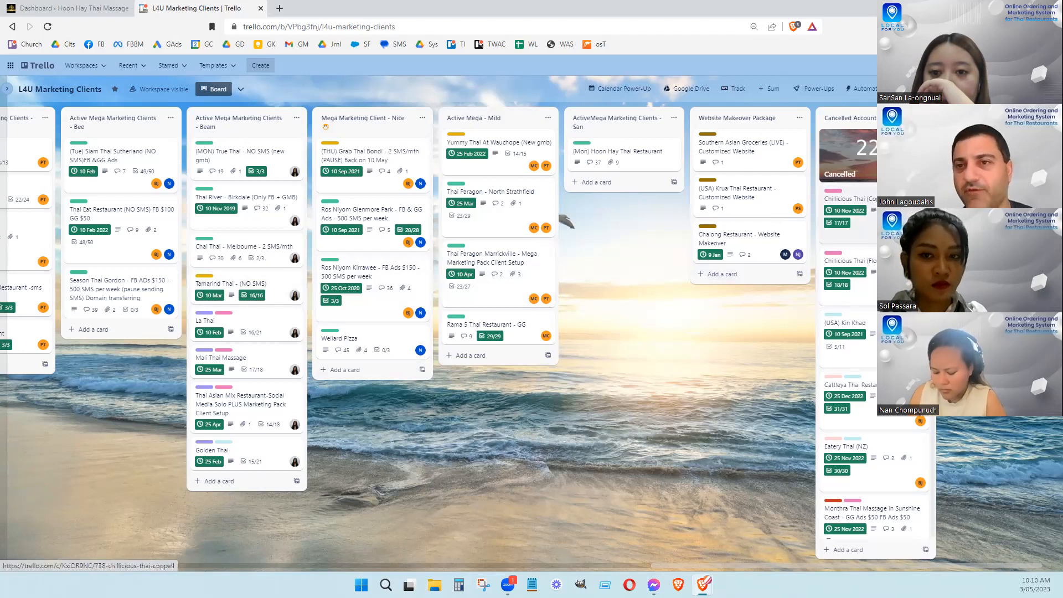
Examine the full range of older cards in the cancelled accounts list, including the long run of unlabelled ones, and return to its first card
scroll(903, 332, "down", 1)
scroll(902, 332, "down", 5)
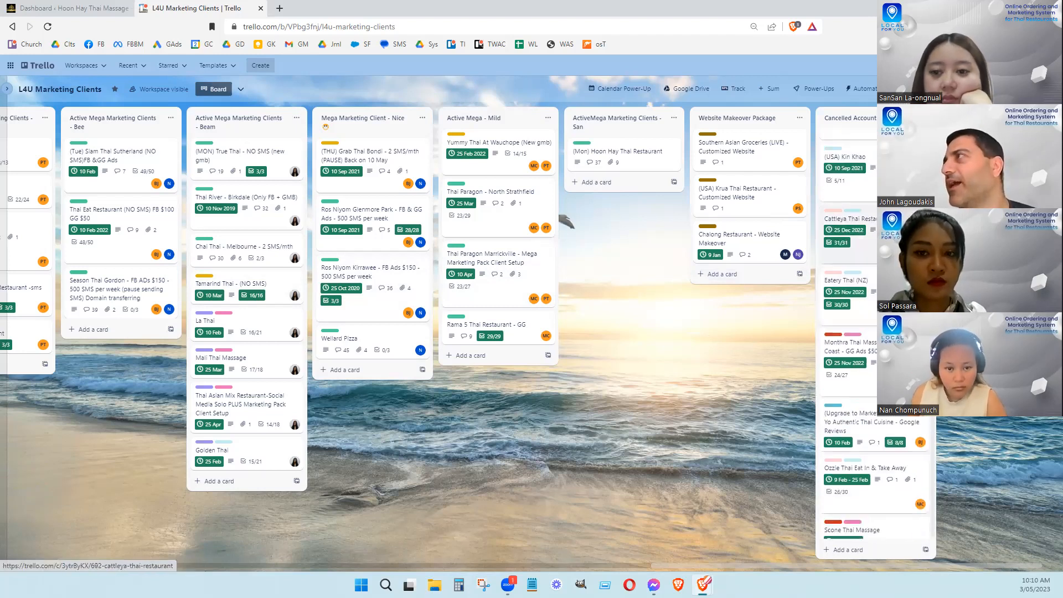
scroll(905, 359, "down", 10)
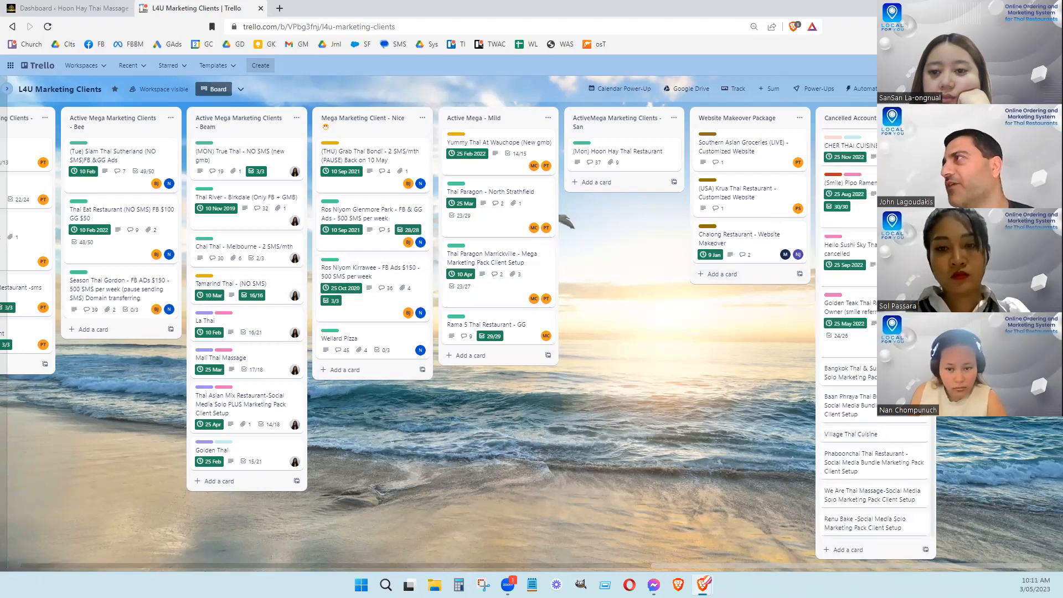
scroll(929, 541, "down", 5)
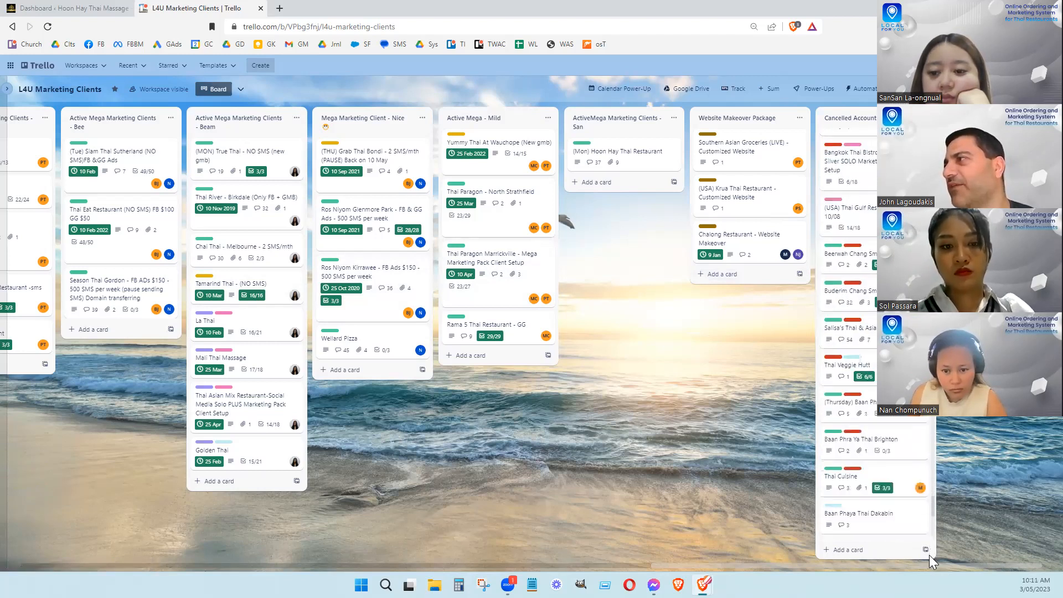
scroll(932, 509, "down", 10)
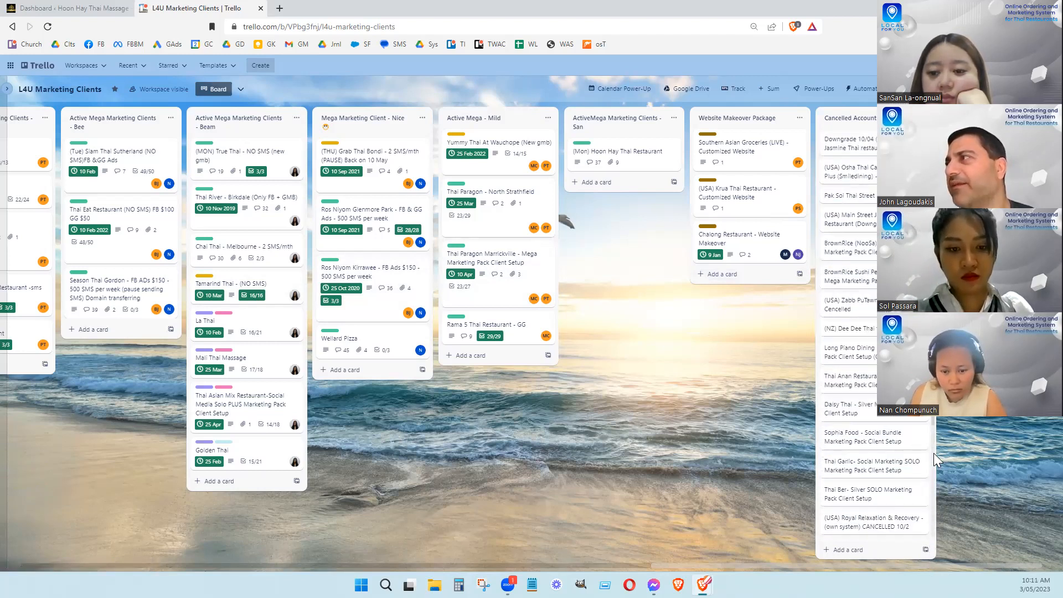
scroll(929, 498, "up", 8)
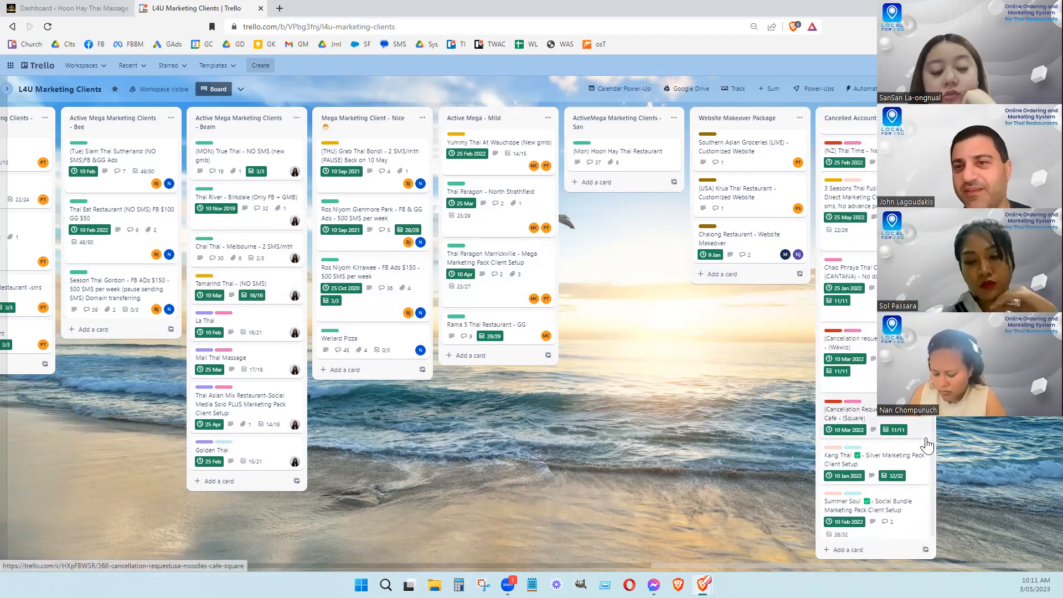
scroll(875, 332, "up", 10)
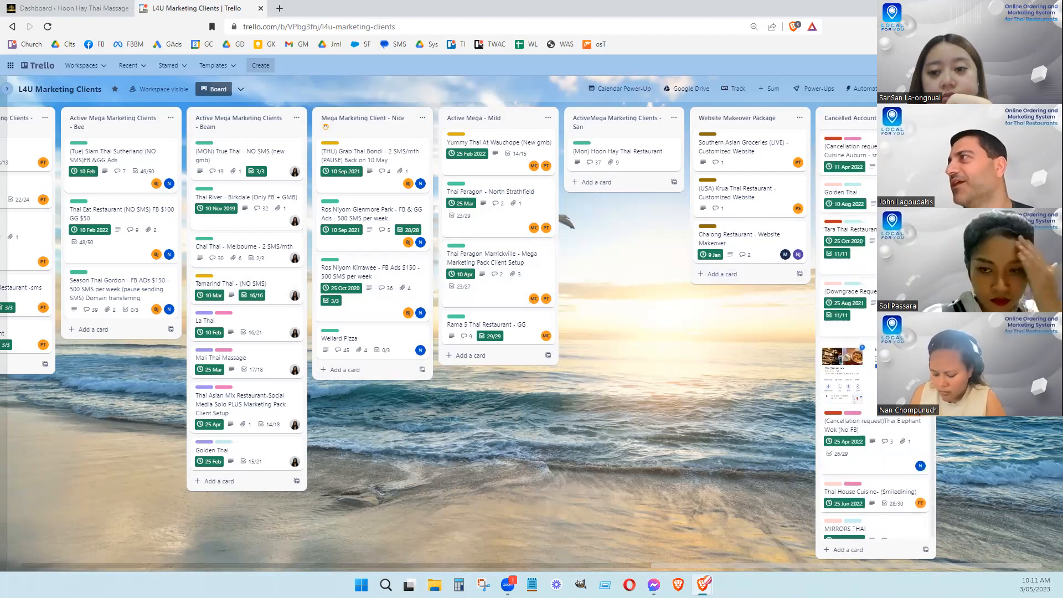
scroll(847, 332, "up", 5)
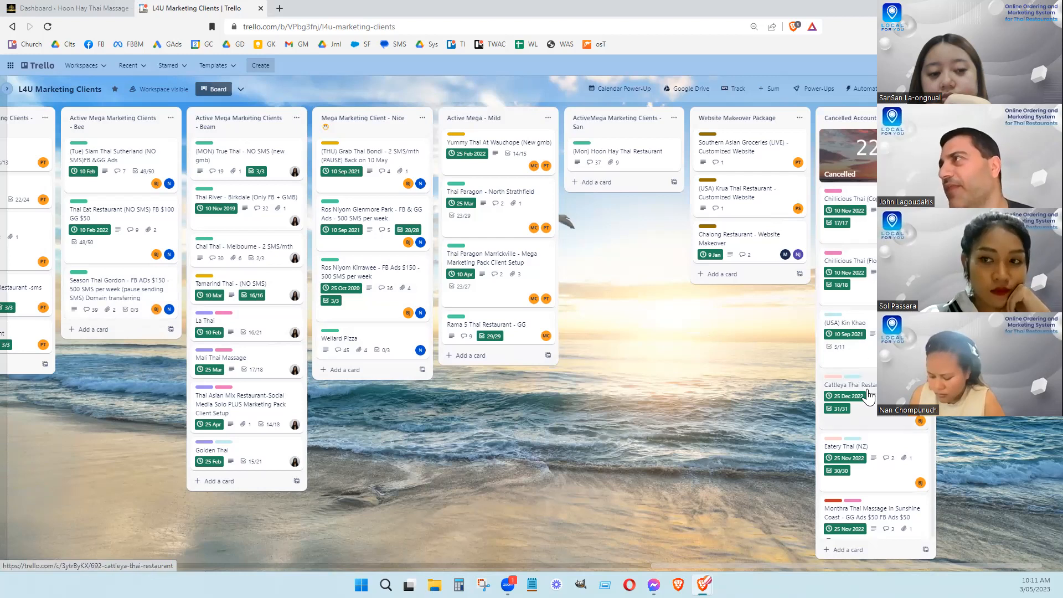
scroll(867, 396, "down", 5)
scroll(867, 395, "down", 3)
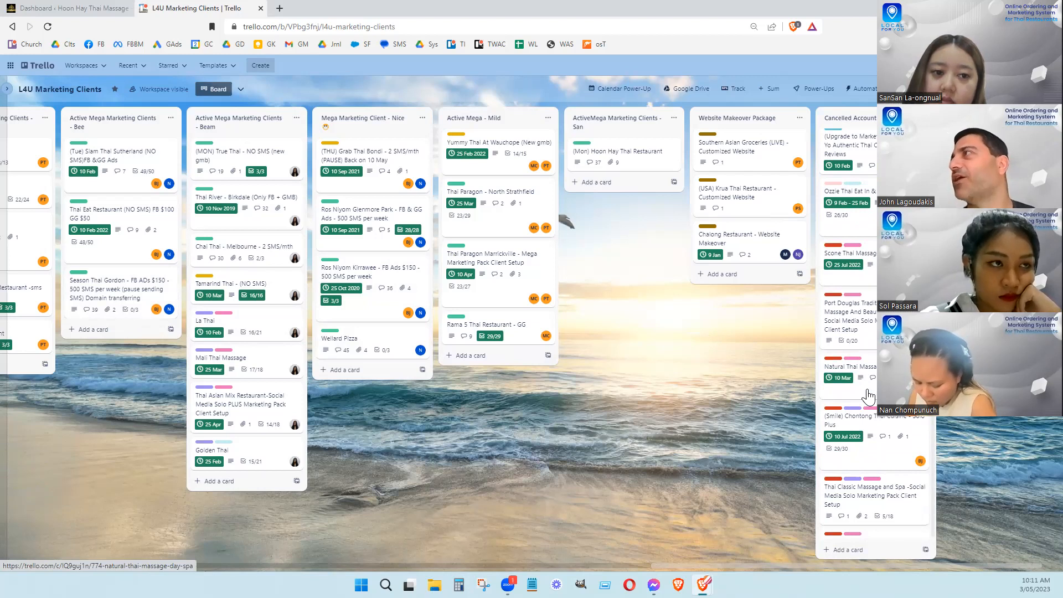
scroll(908, 264, "up", 10)
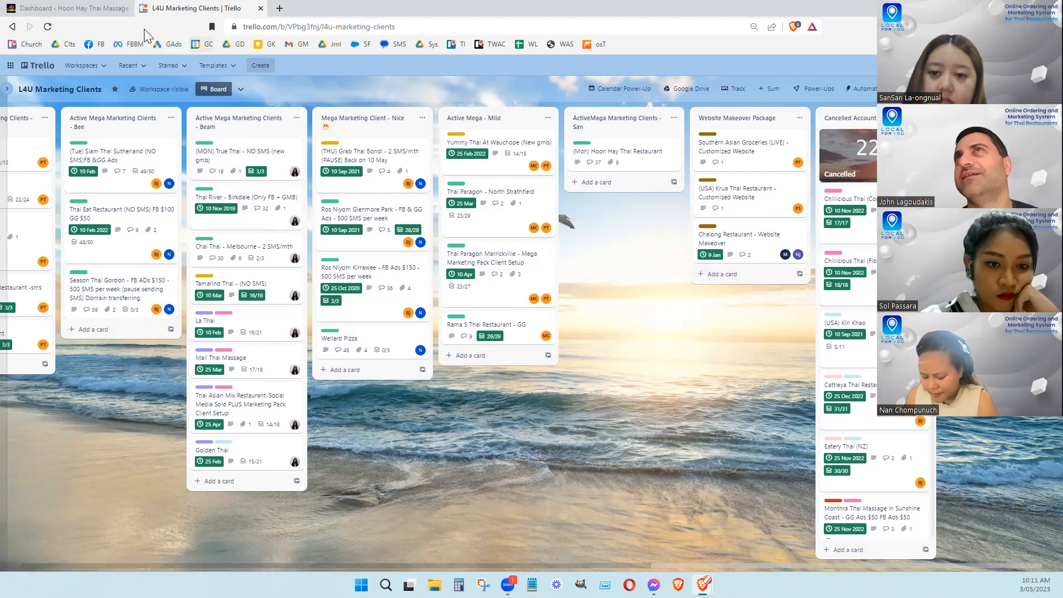
Switch to the Hoon Hay Thai Massage WordPress dashboard and open its live site in a separate browser tab
left_click(73, 10)
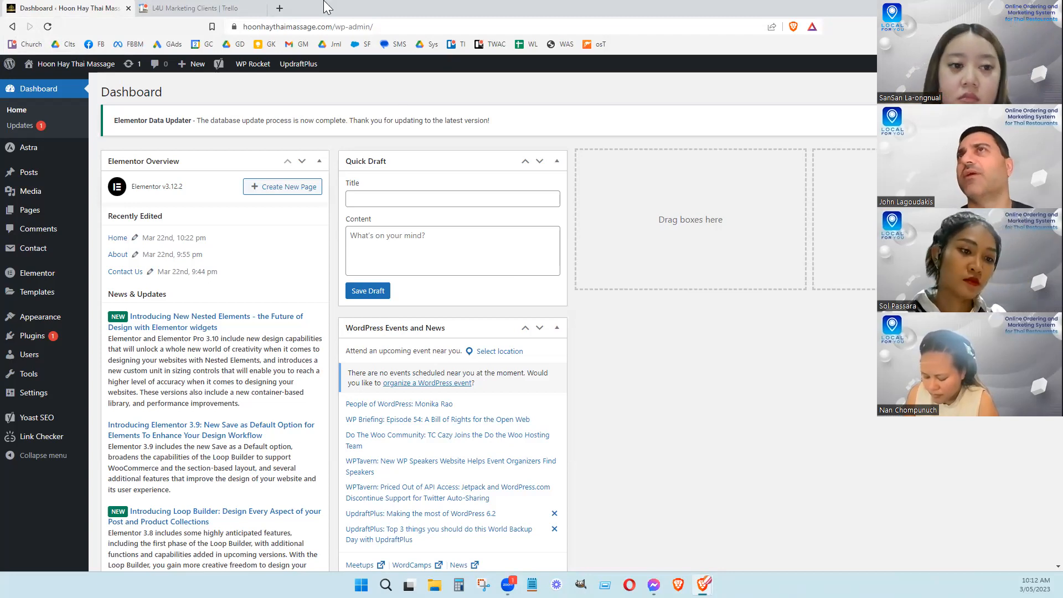
mouse_move(70, 64)
middle_click(47, 85)
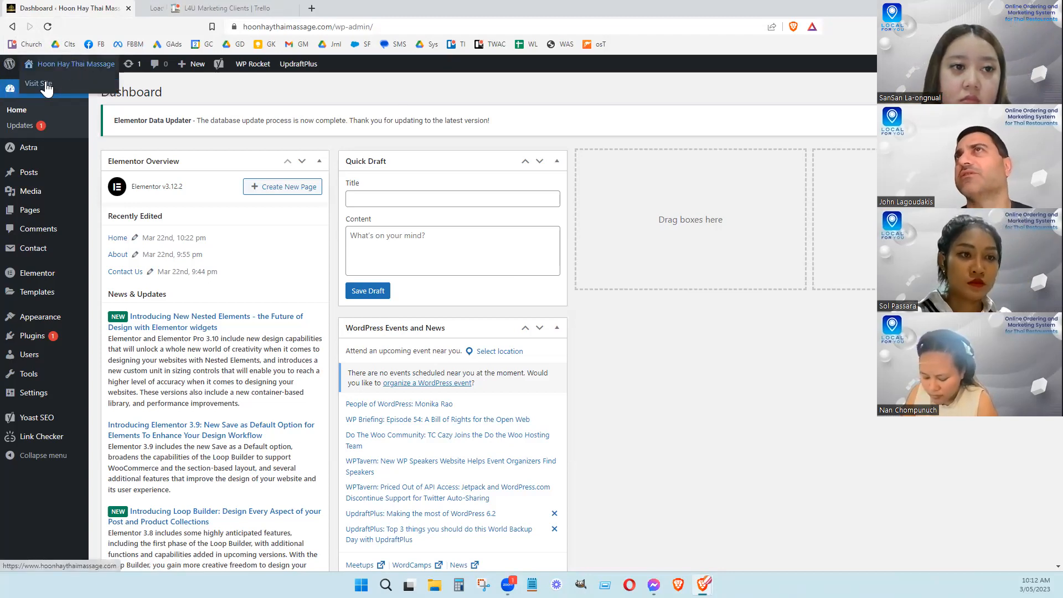
left_click(198, 9)
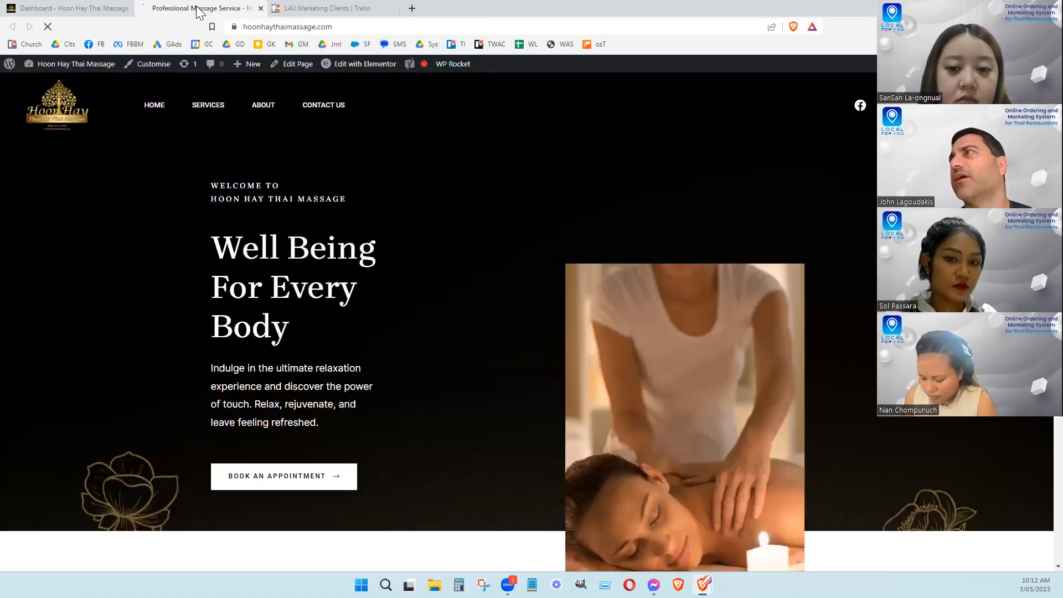
Skim the live homepage down to the Why Choose Us and booking sections, and return to the hero banner
scroll(167, 216, "down", 15)
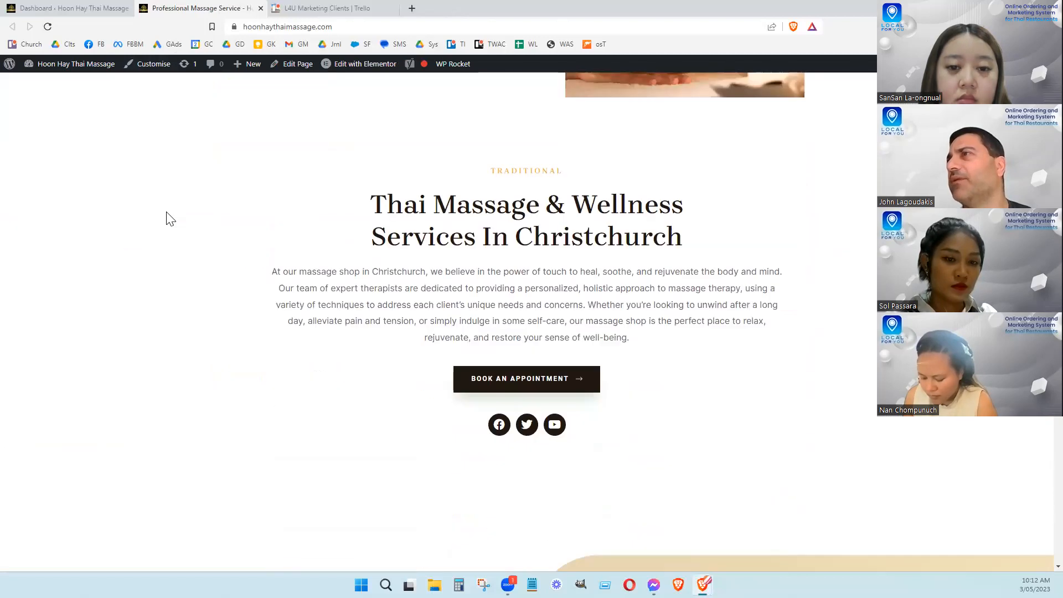
scroll(167, 216, "down", 15)
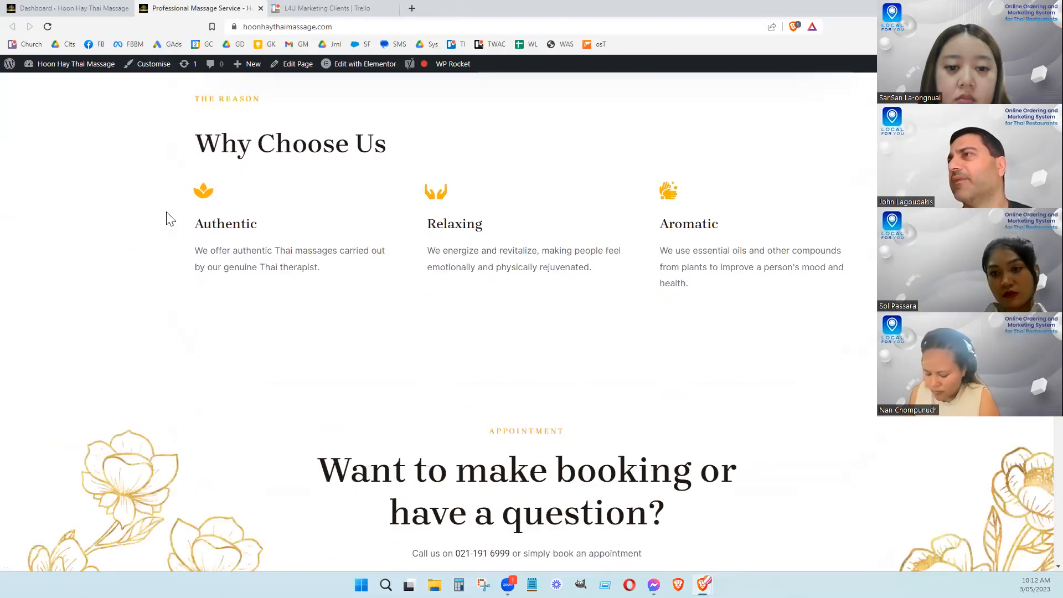
scroll(167, 216, "up", 15)
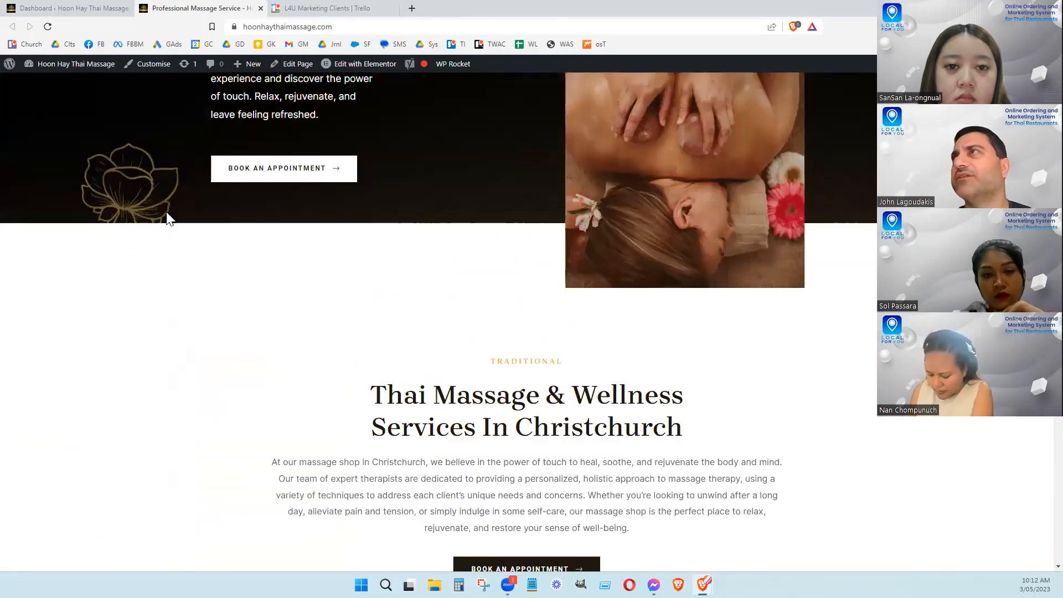
scroll(168, 217, "up", 5)
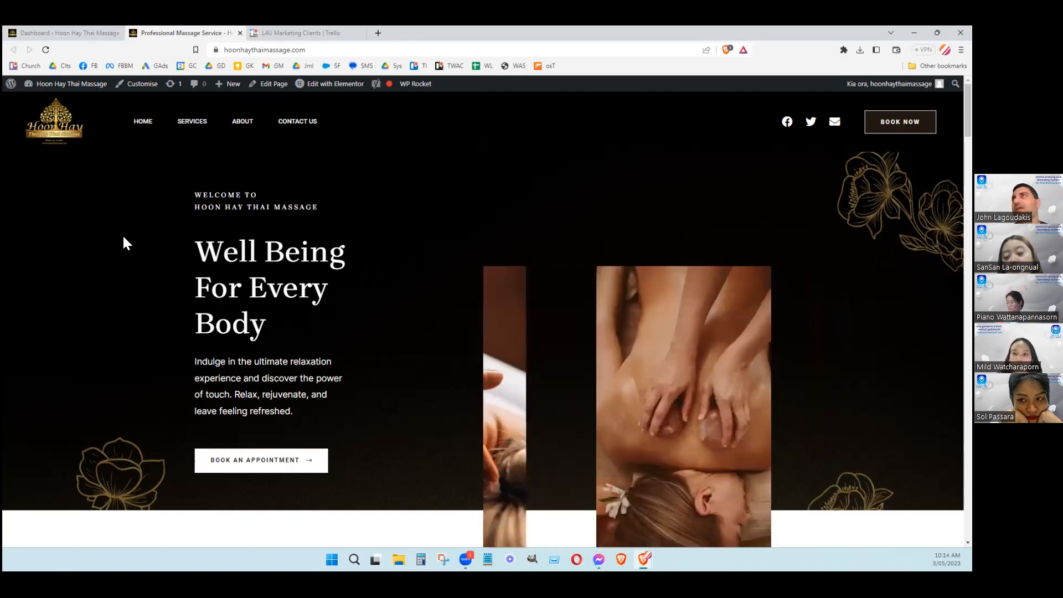
Check the WordPress dashboard briefly, and review the live homepage's services, photo, Why Choose Us and The Best Of Our Service sections
left_click(75, 32)
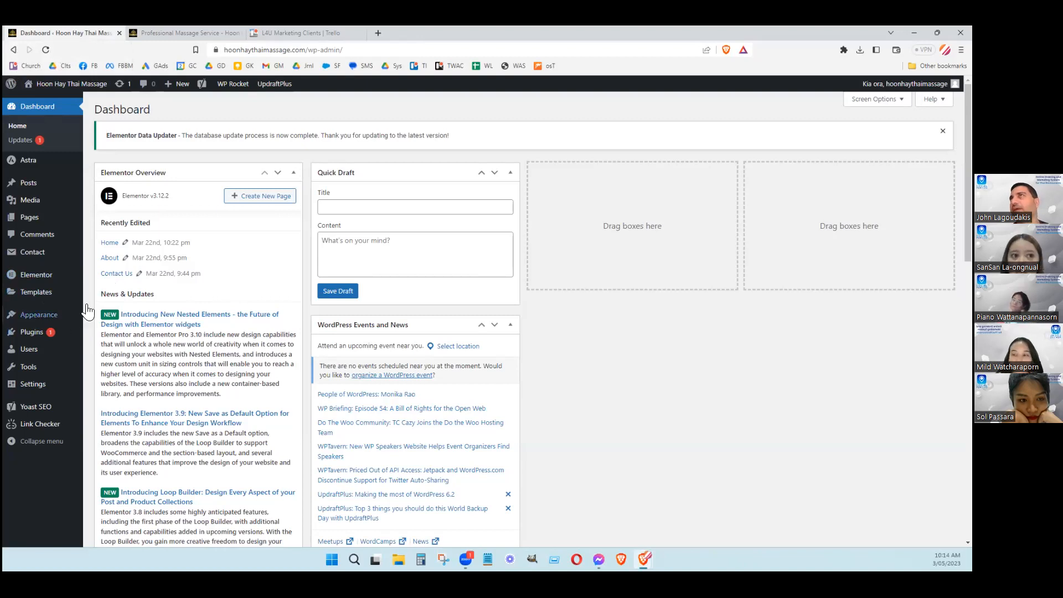
left_click(182, 32)
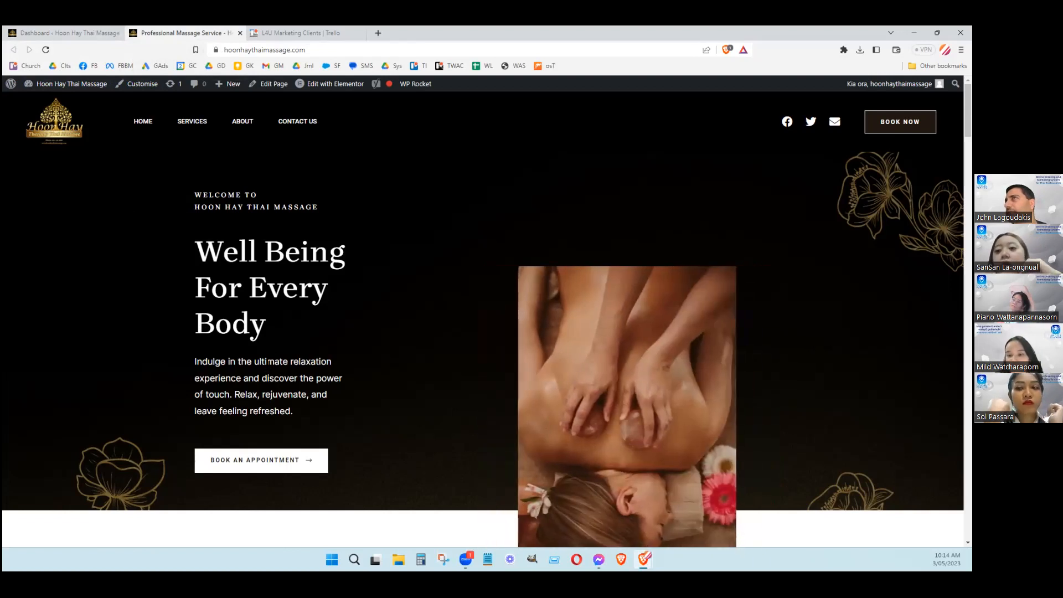
scroll(305, 397, "down", 2)
scroll(305, 397, "down", 10)
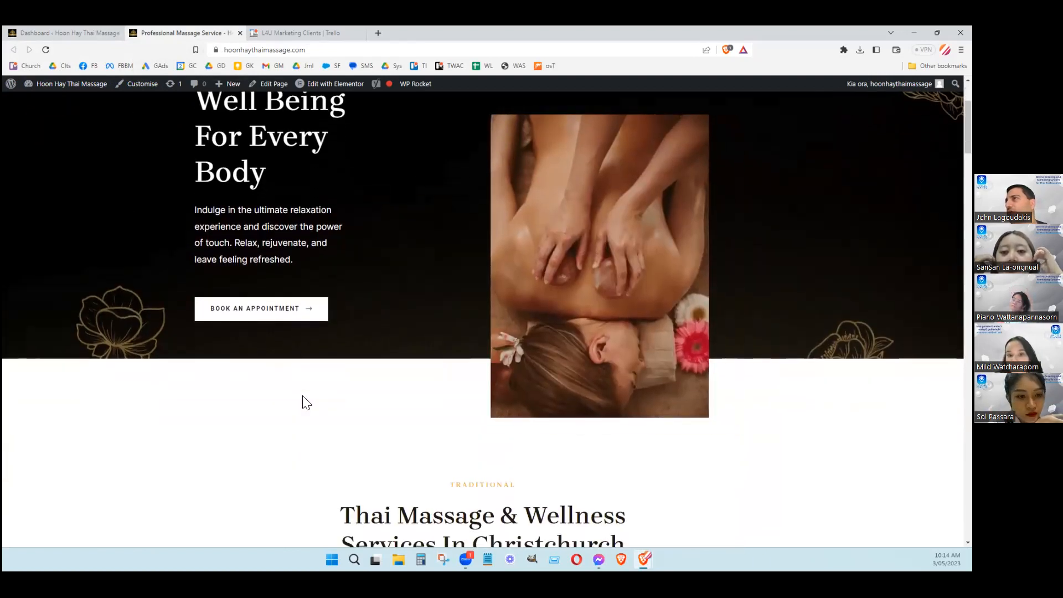
scroll(303, 397, "down", 7)
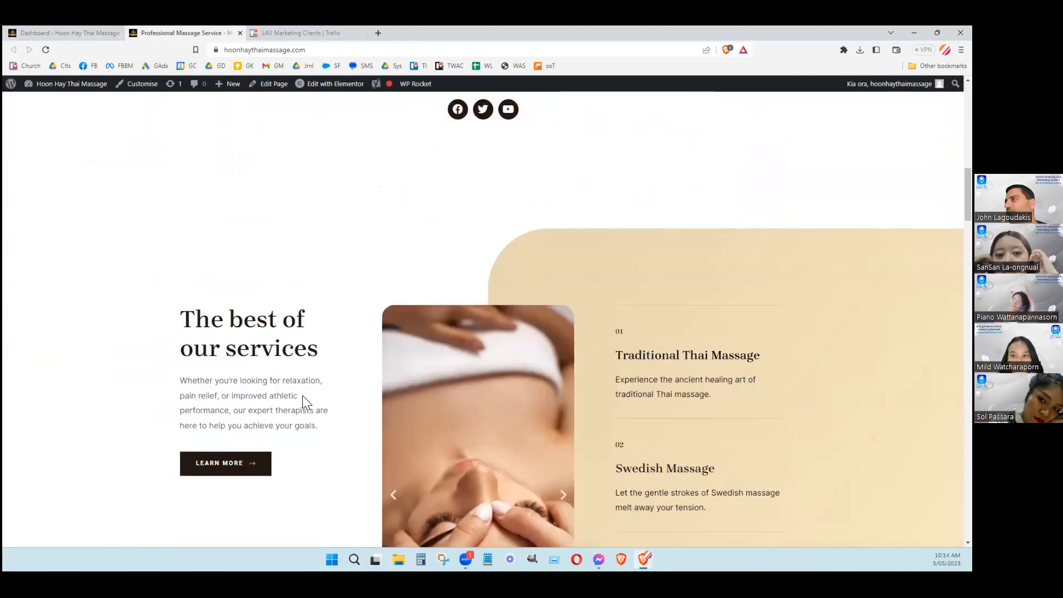
scroll(304, 398, "down", 11)
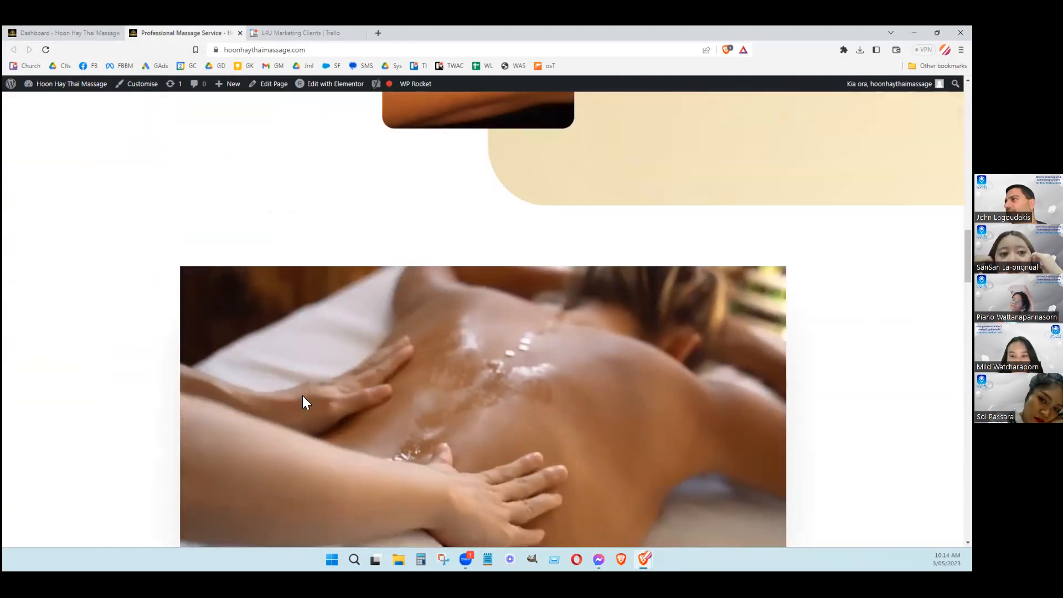
scroll(303, 398, "down", 10)
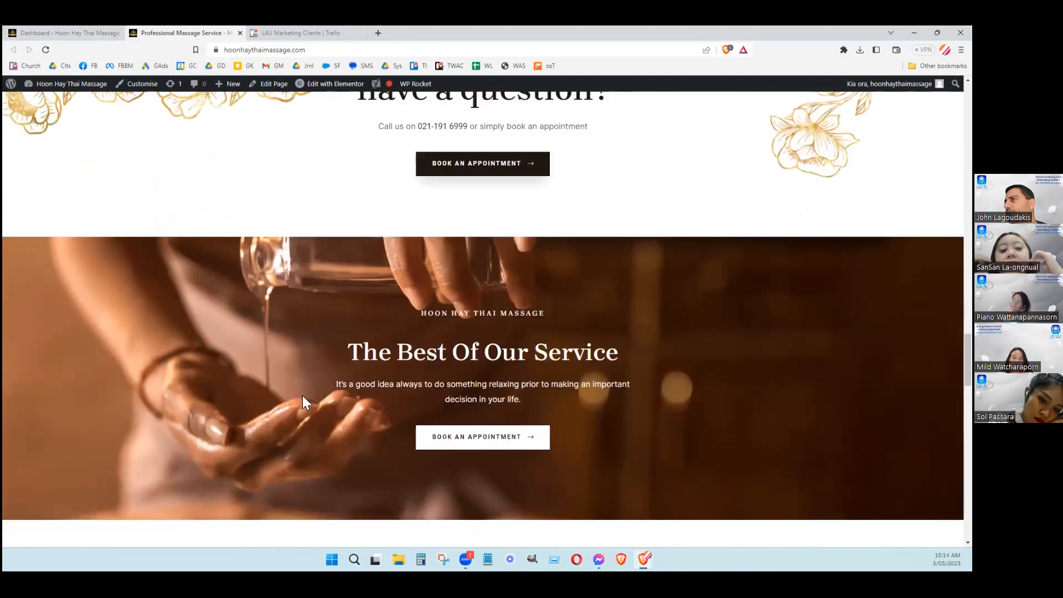
scroll(302, 395, "up", 12)
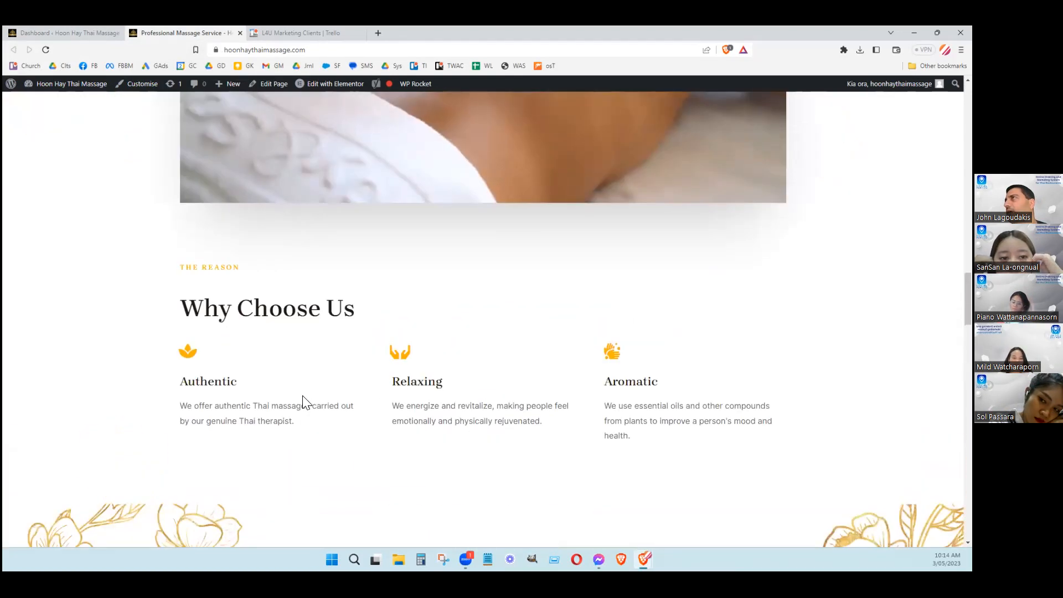
scroll(302, 395, "up", 20)
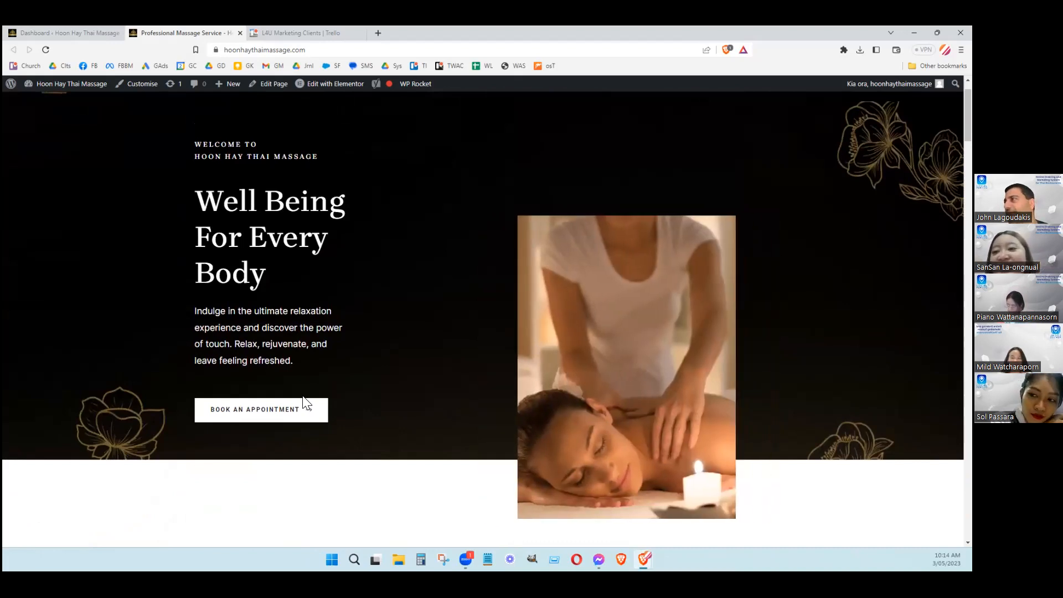
scroll(304, 402, "down", 10)
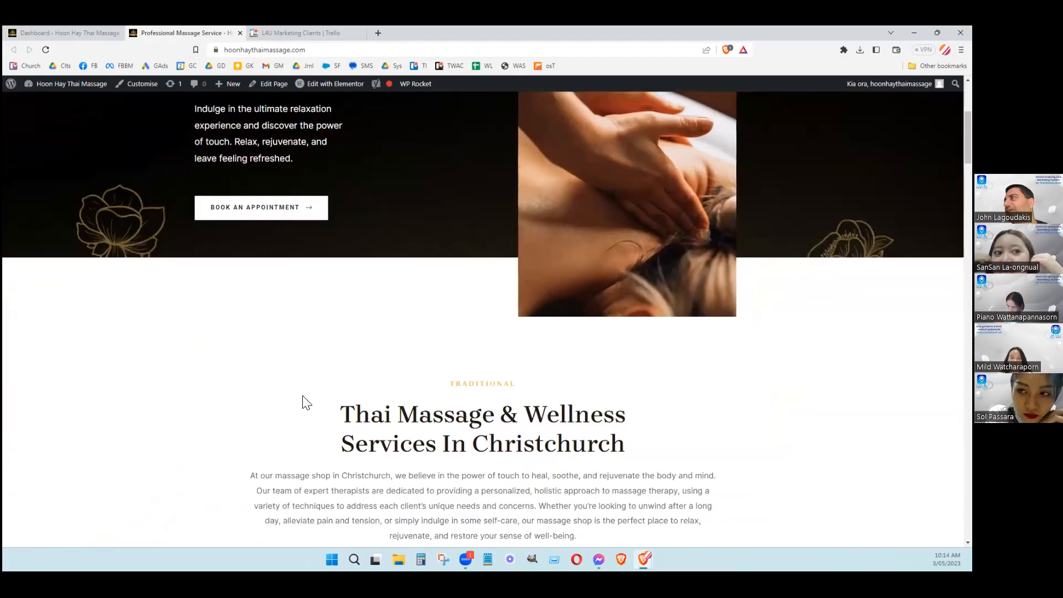
Review the rest of the live homepage down to the Areas We Serve map and appointment form, and return to the massage banner
scroll(303, 396, "down", 15)
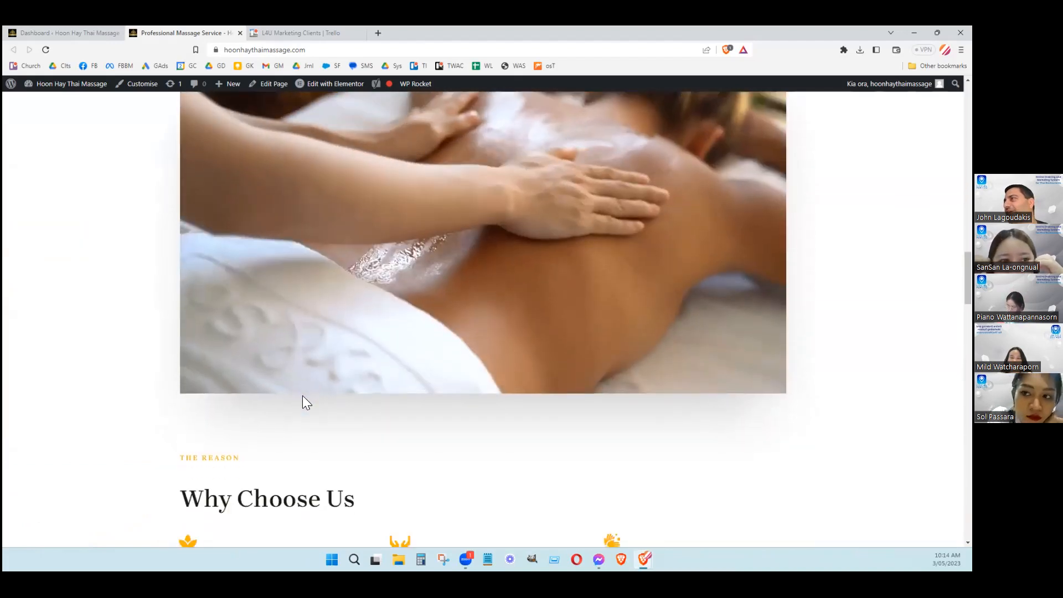
scroll(302, 395, "down", 4)
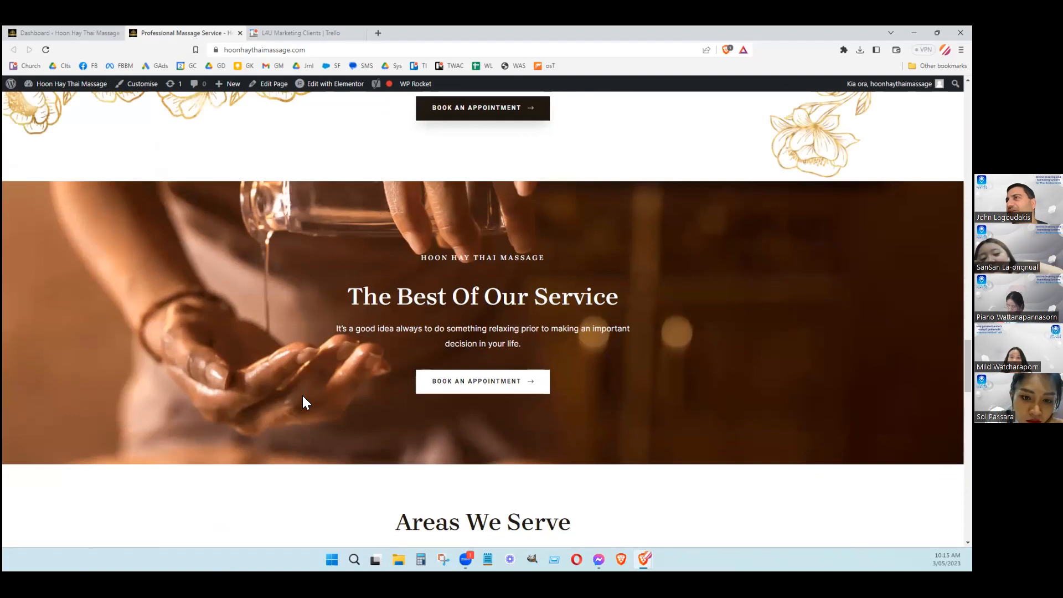
scroll(303, 396, "down", 2)
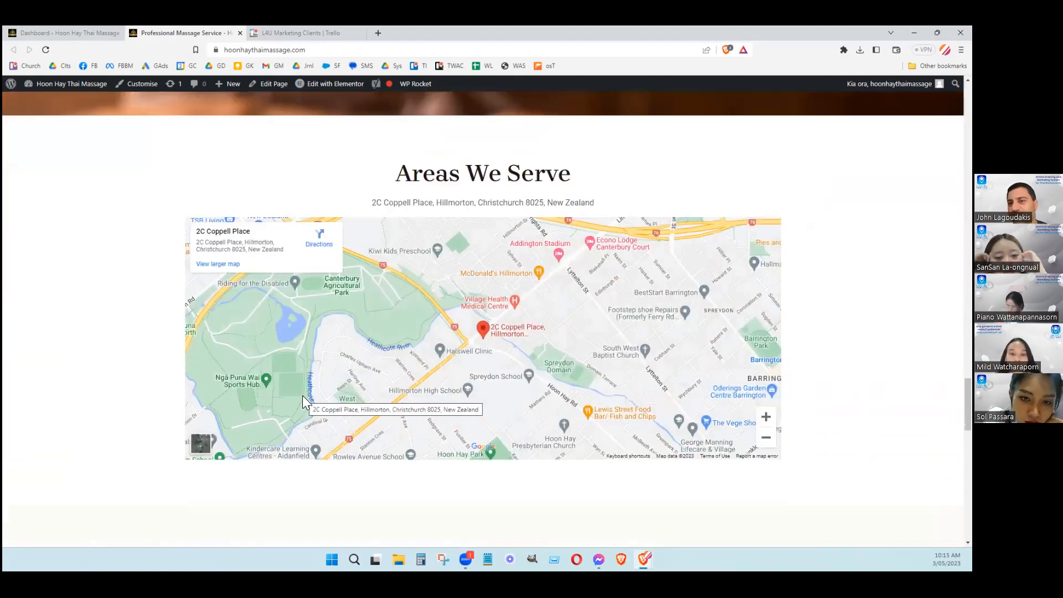
scroll(302, 395, "down", 5)
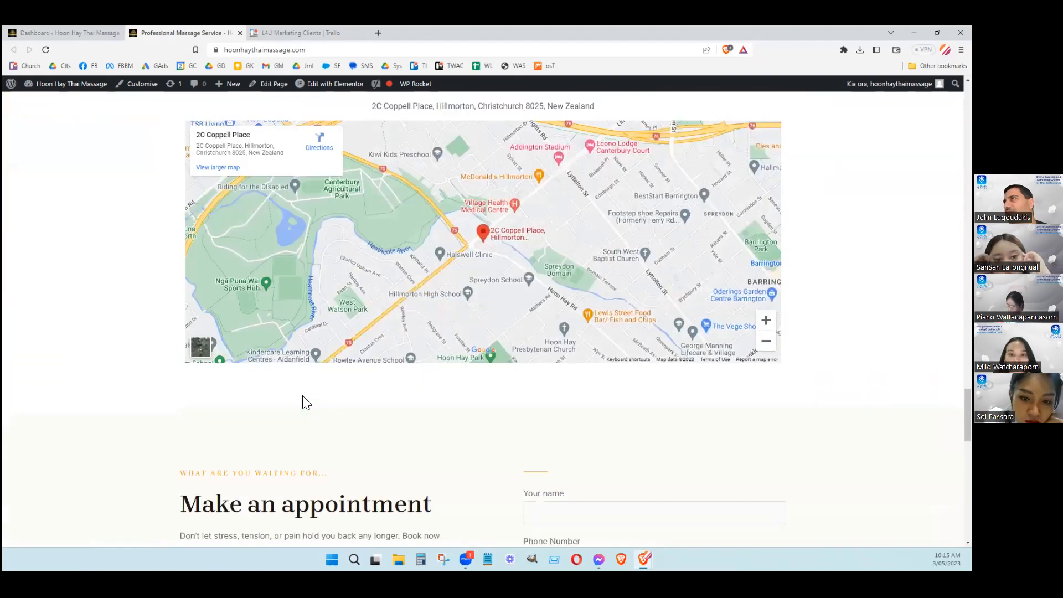
scroll(302, 395, "up", 15)
scroll(302, 395, "up", 10)
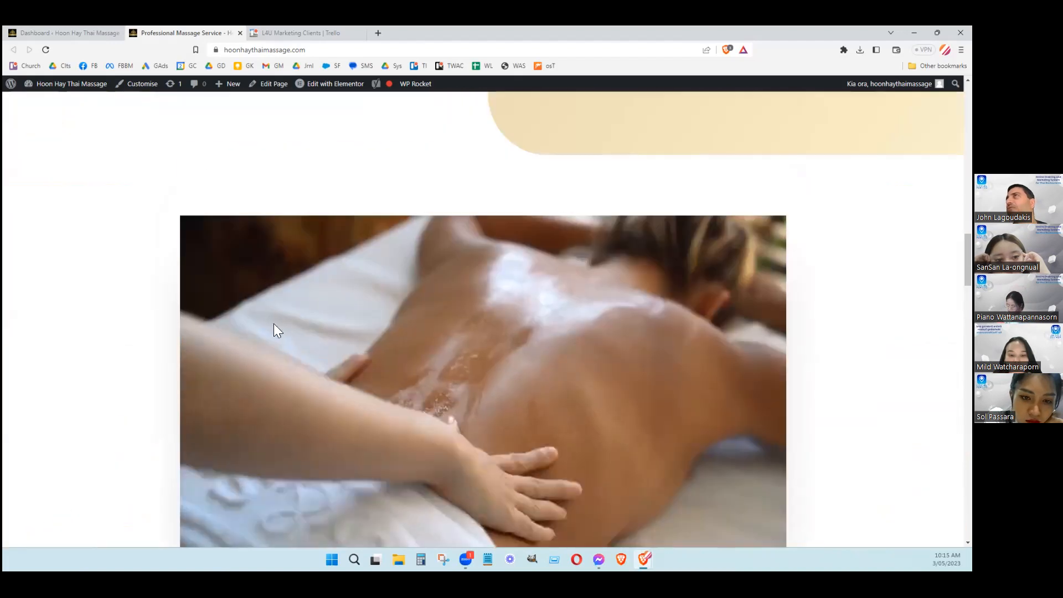
Return to the WordPress dashboard and highlight the wp-admin part of its web address
left_click(59, 33)
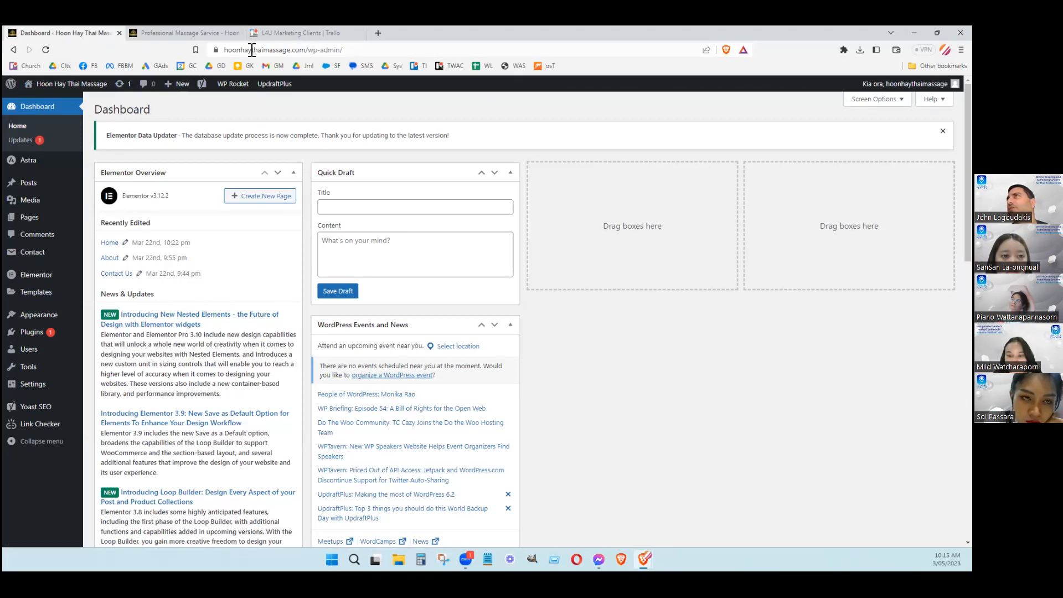
left_click(312, 50)
left_click(277, 50)
left_click_drag(253, 51, 373, 52)
left_click(356, 50)
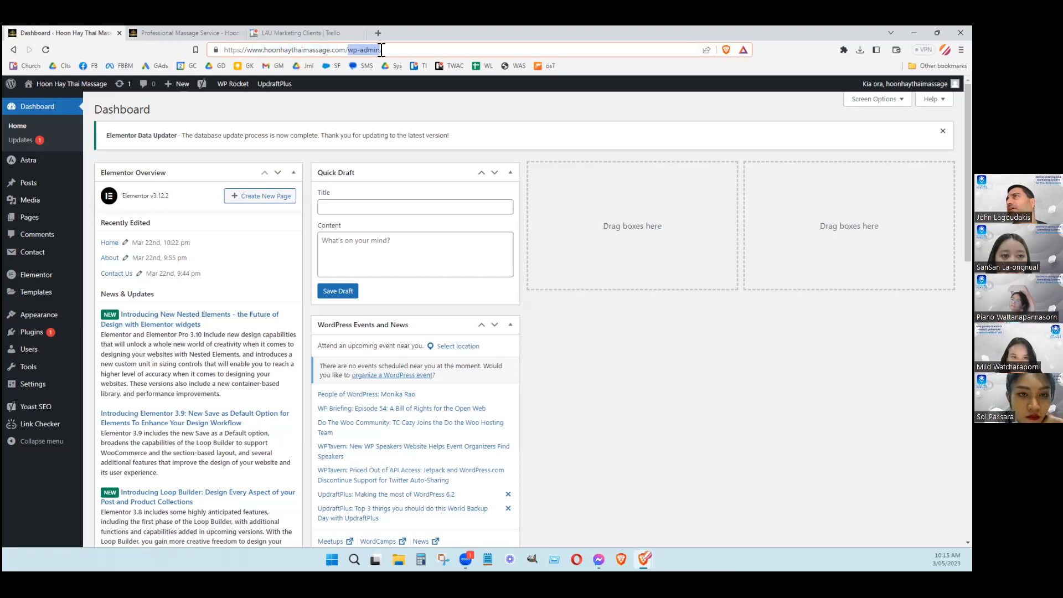
left_click(382, 50)
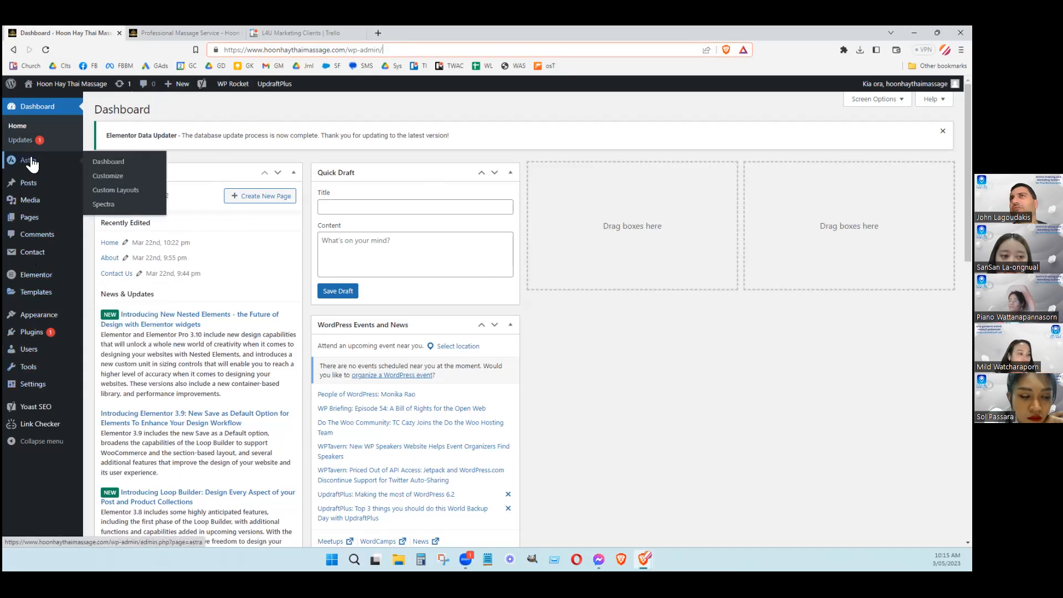
Find the Home front page in the site's page list and open it with Elementor in a separate browser tab
left_click(30, 223)
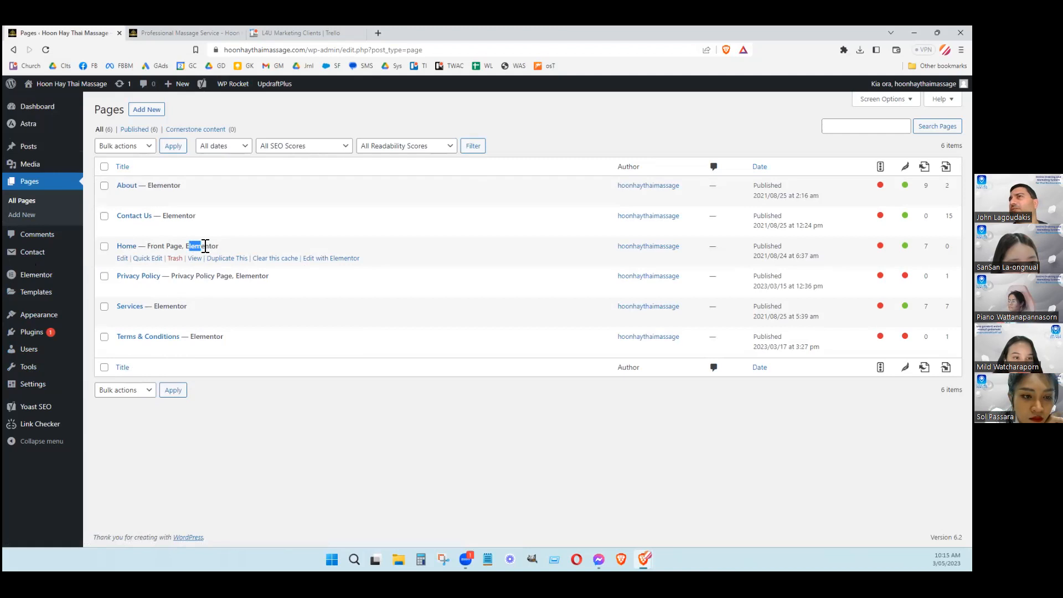
left_click(209, 246)
left_click_drag(197, 246, 210, 247)
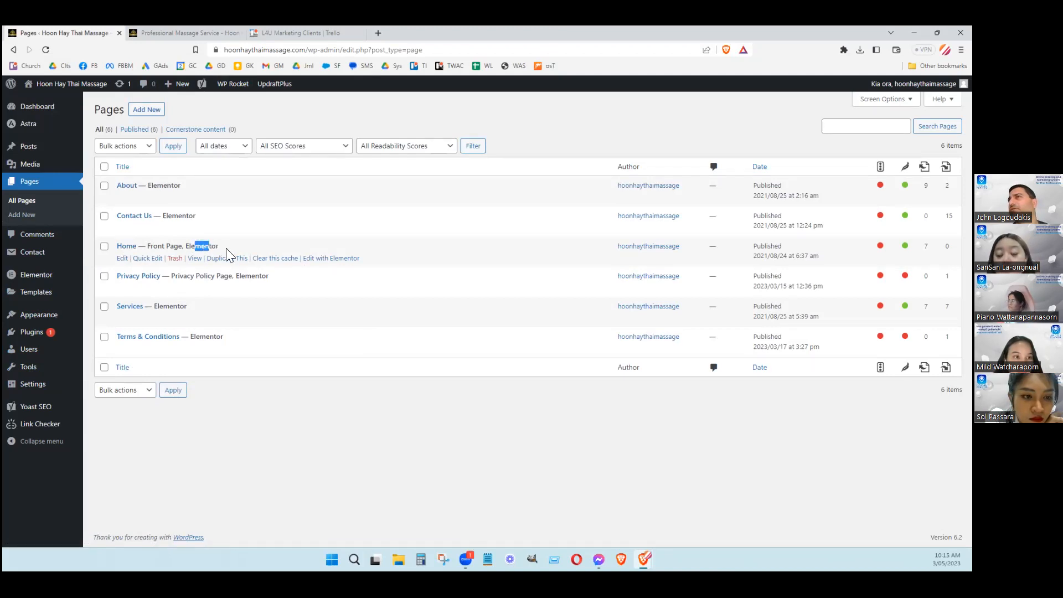
right_click(319, 260)
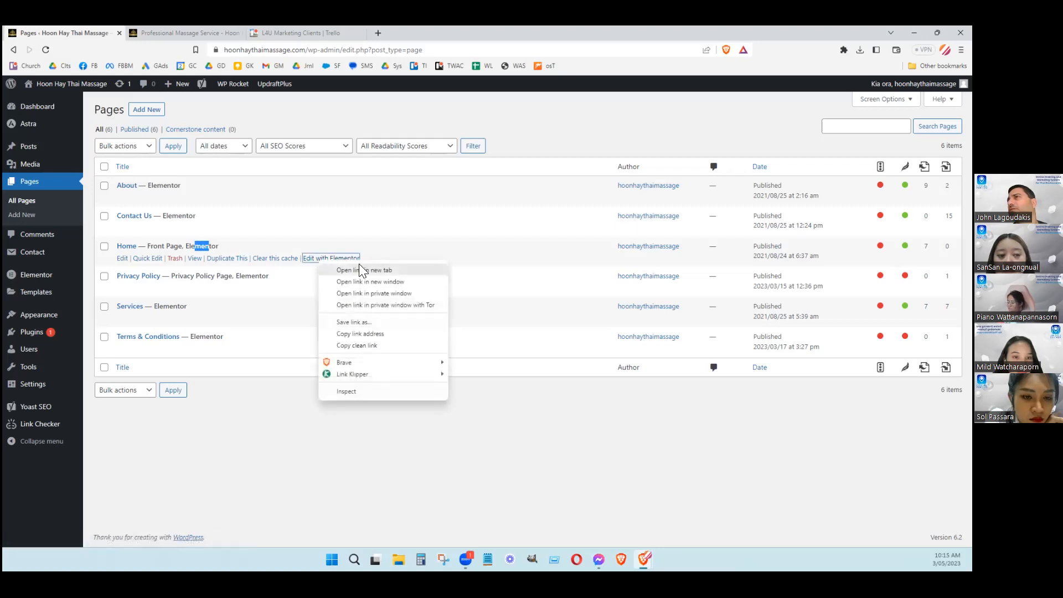
left_click(374, 270)
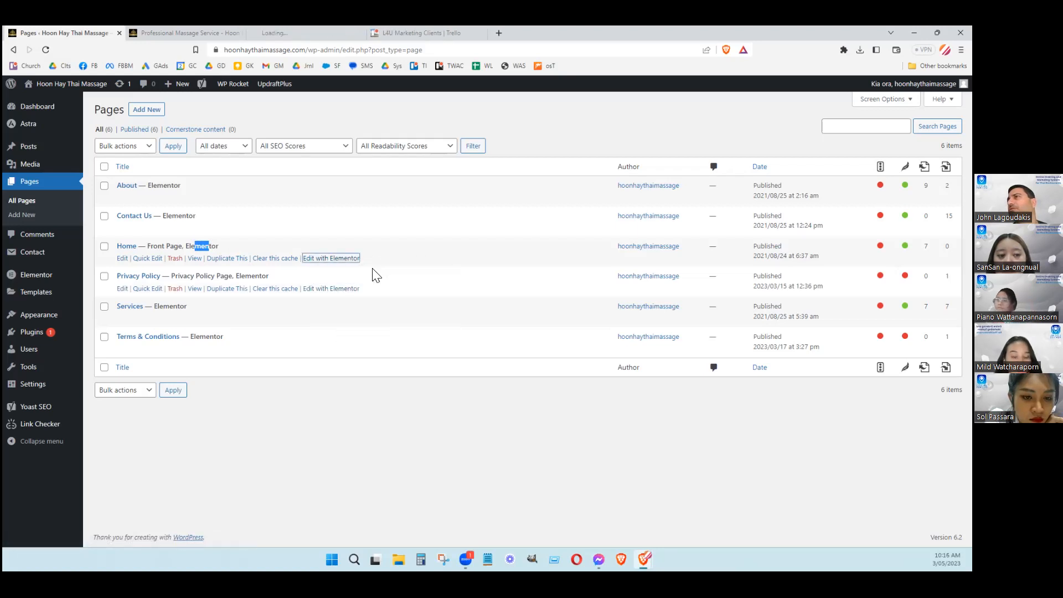
left_click(292, 34)
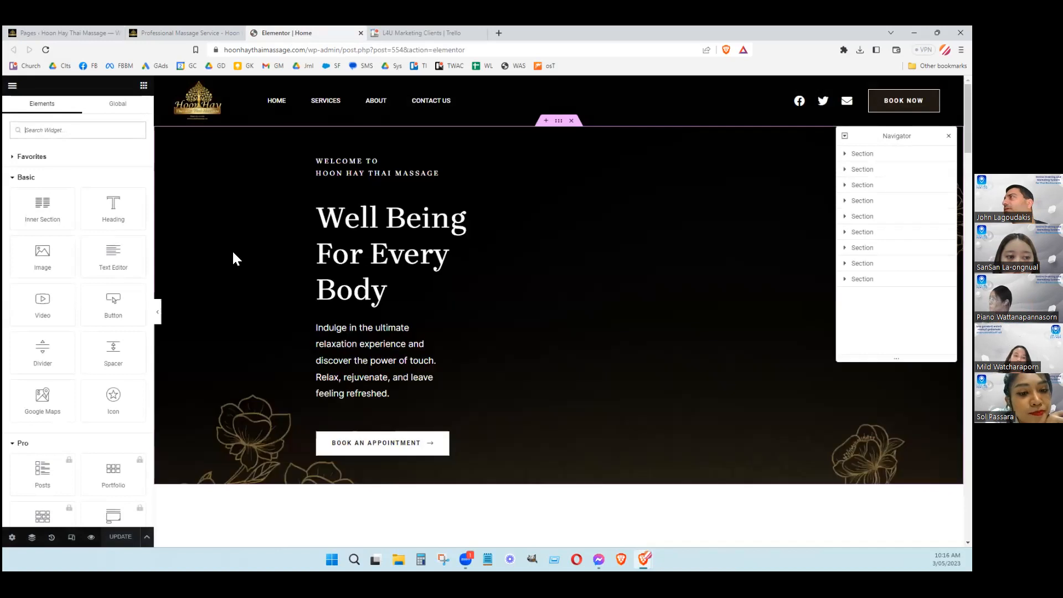
Look over the Home page's hero section in Elementor and close the Navigator
scroll(336, 281, "down", 3)
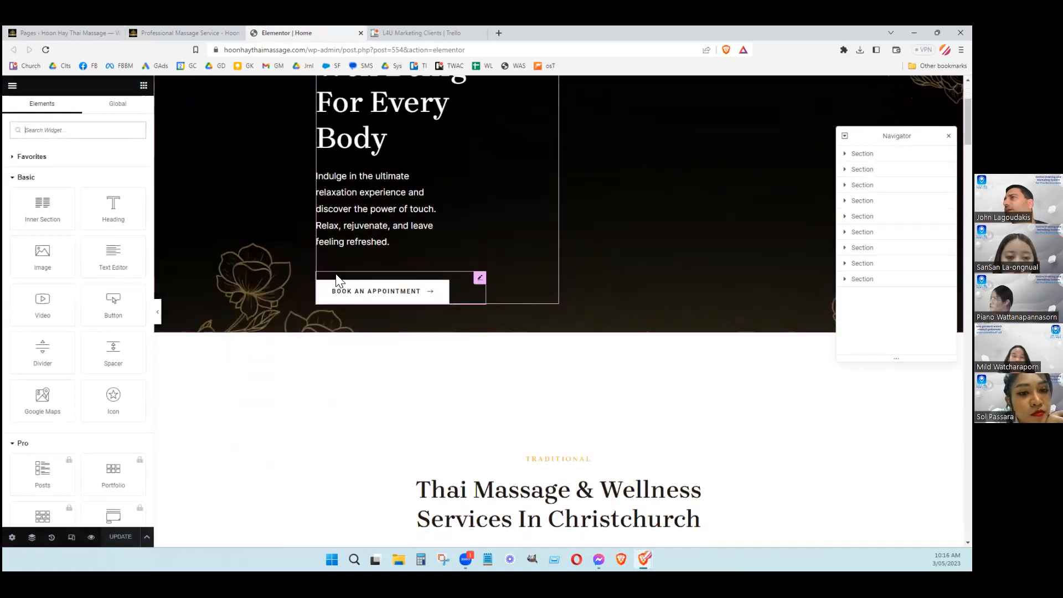
scroll(336, 281, "up", 3)
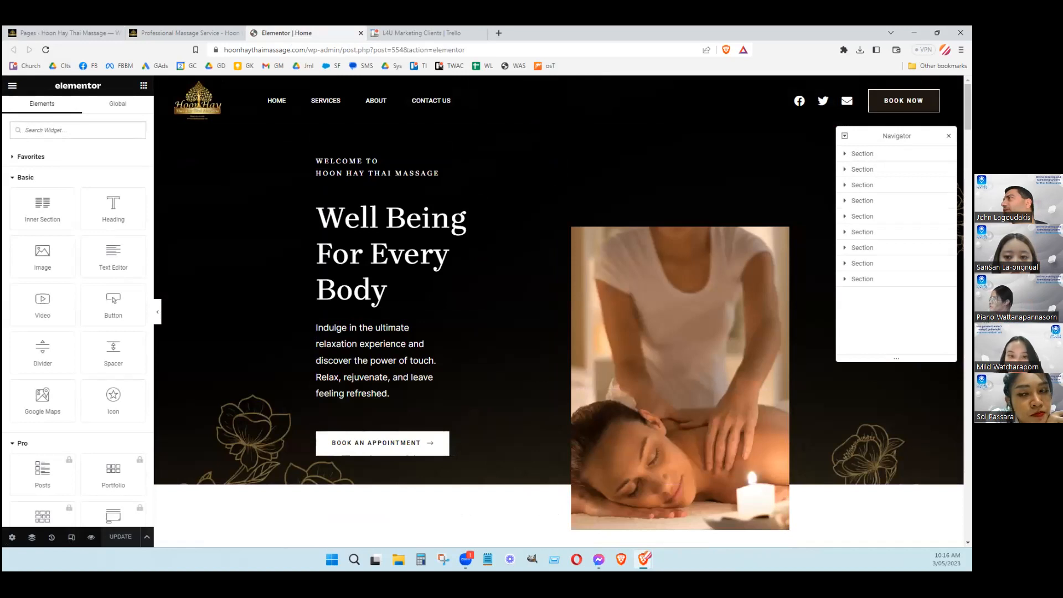
left_click(948, 136)
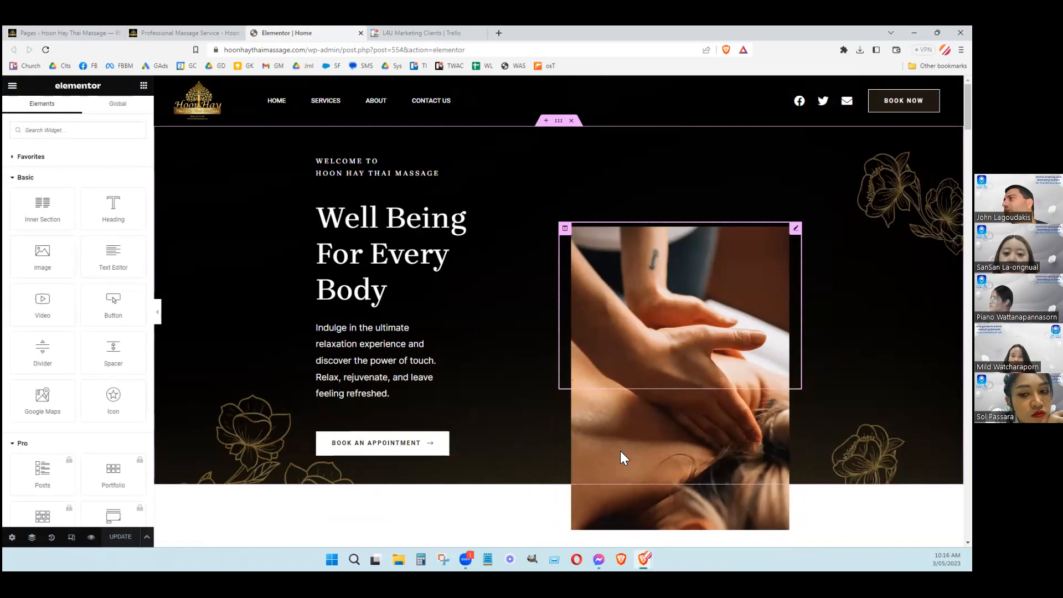
scroll(620, 451, "down", 2)
scroll(686, 257, "up", 2)
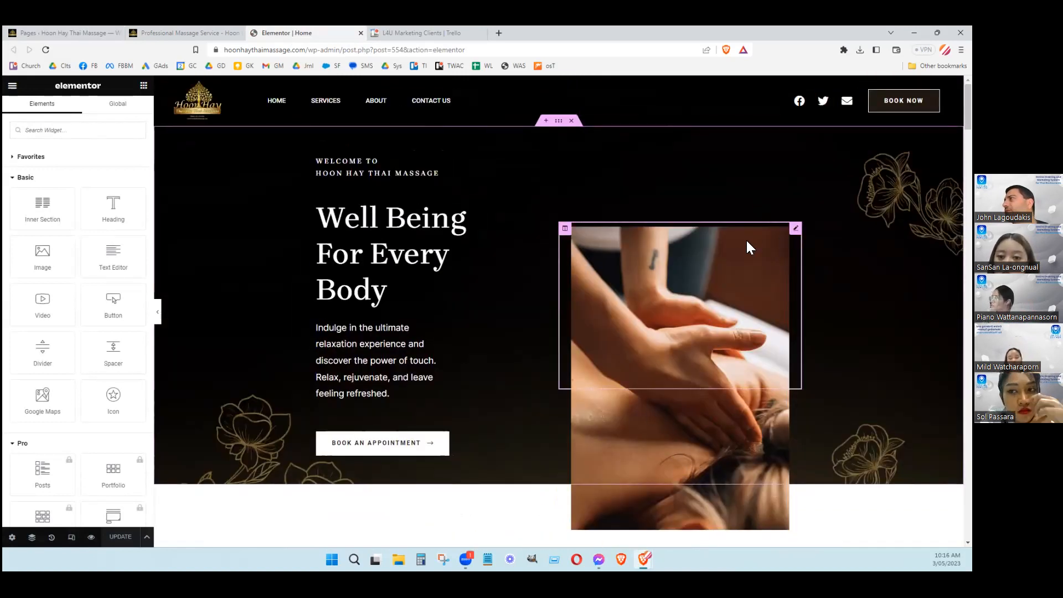
Edit the hero image carousel's gallery, remove its foot massage image, and go to adding images to the gallery
left_click(795, 228)
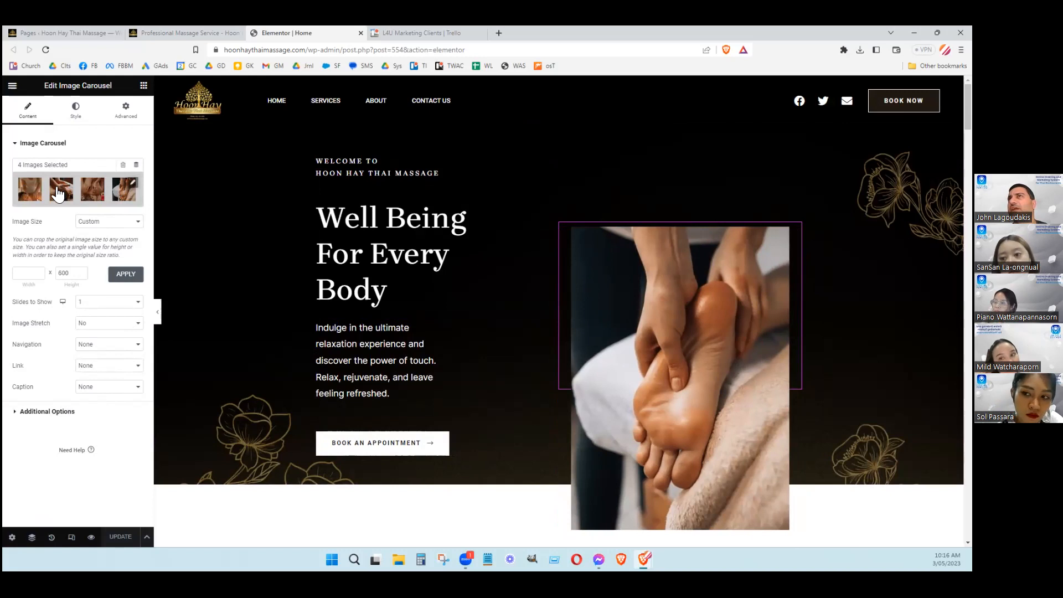
left_click(87, 194)
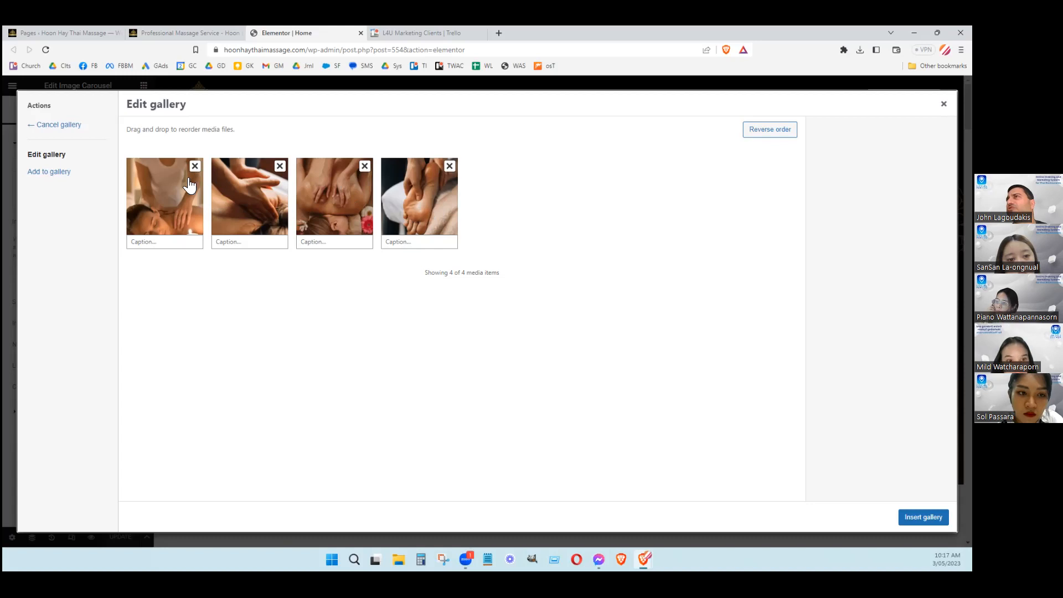
mouse_move(454, 200)
left_mouse_down()
mouse_move(211, 197)
mouse_move(435, 199)
left_mouse_up()
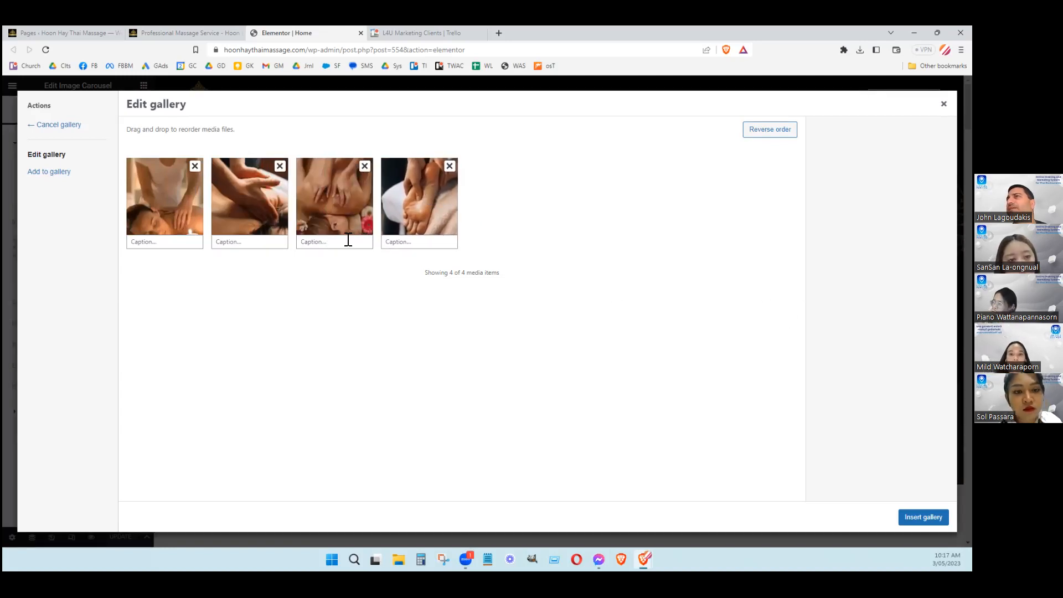
left_click(450, 167)
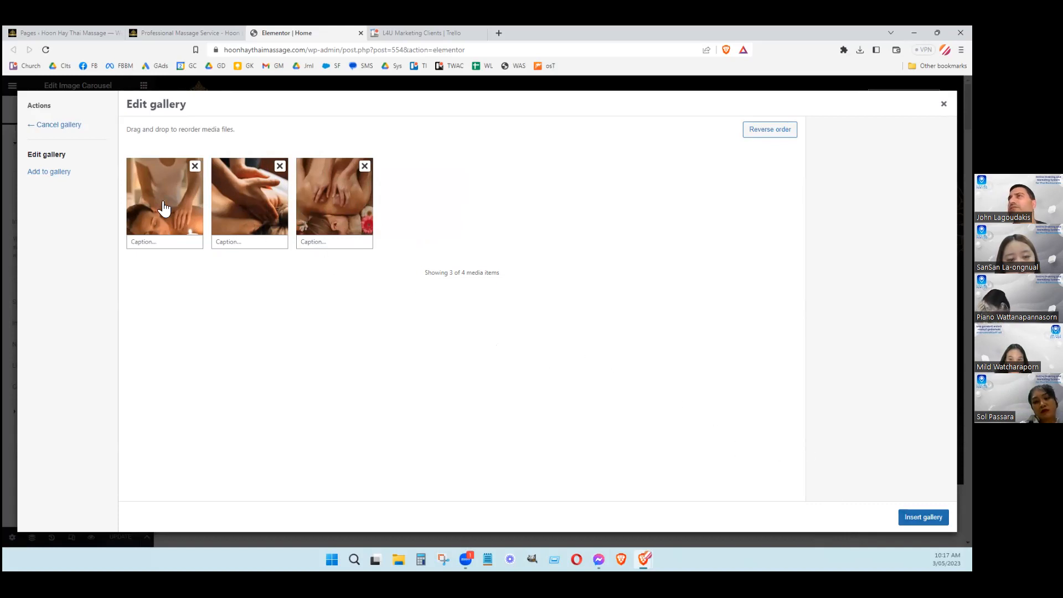
left_click(50, 173)
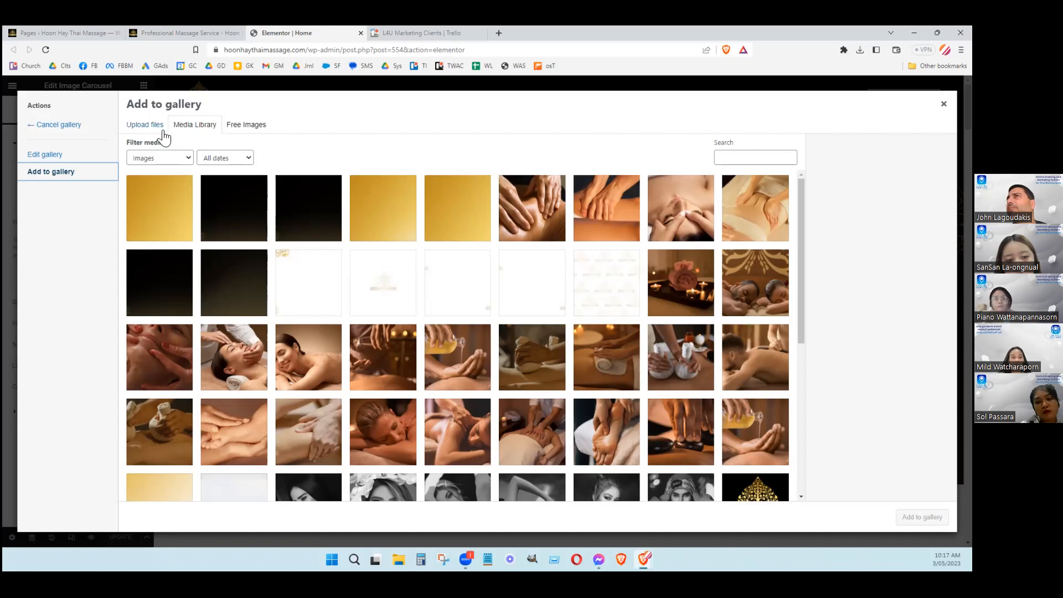
left_click(147, 126)
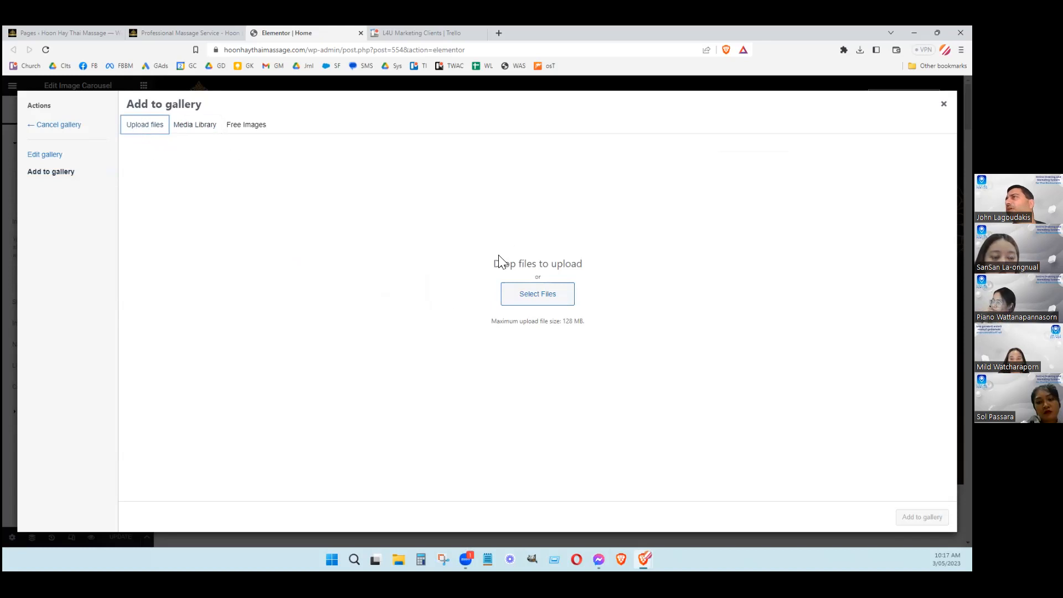
left_click(533, 295)
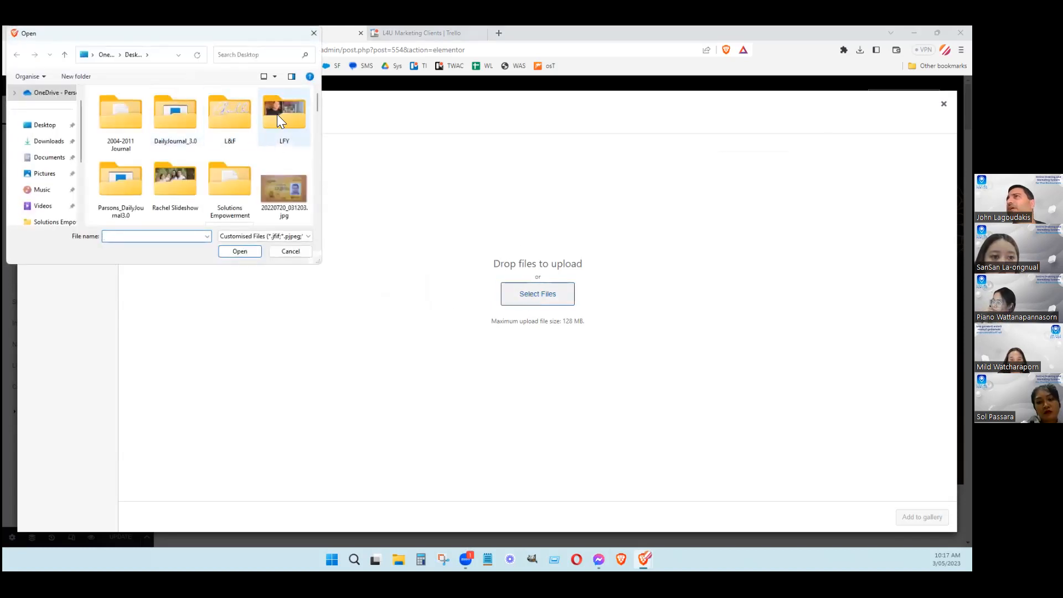
mouse_move(317, 105)
left_mouse_down()
mouse_move(316, 120)
mouse_move(317, 103)
left_mouse_up()
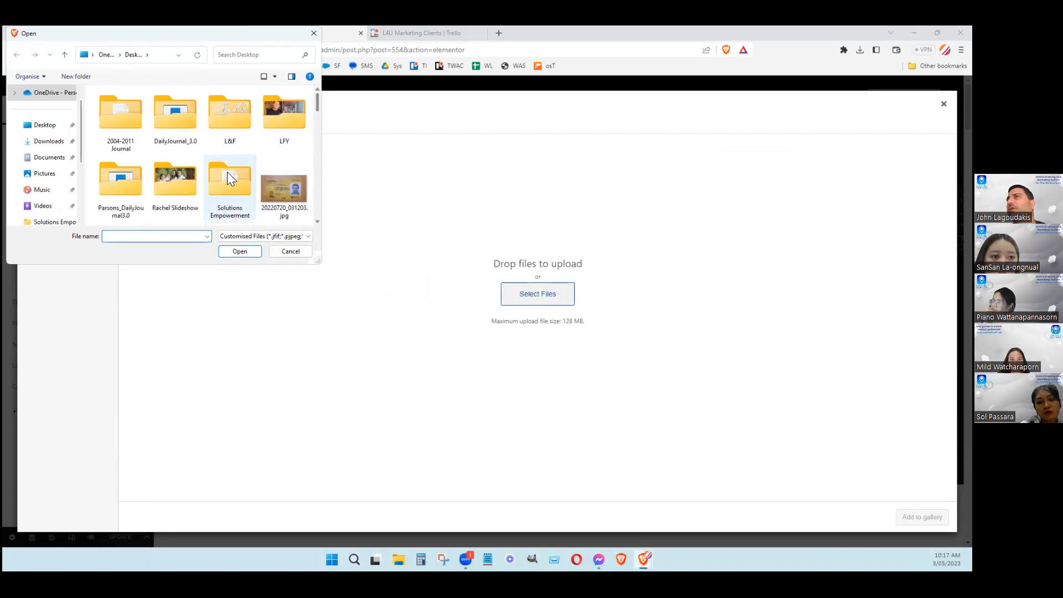
left_click(287, 250)
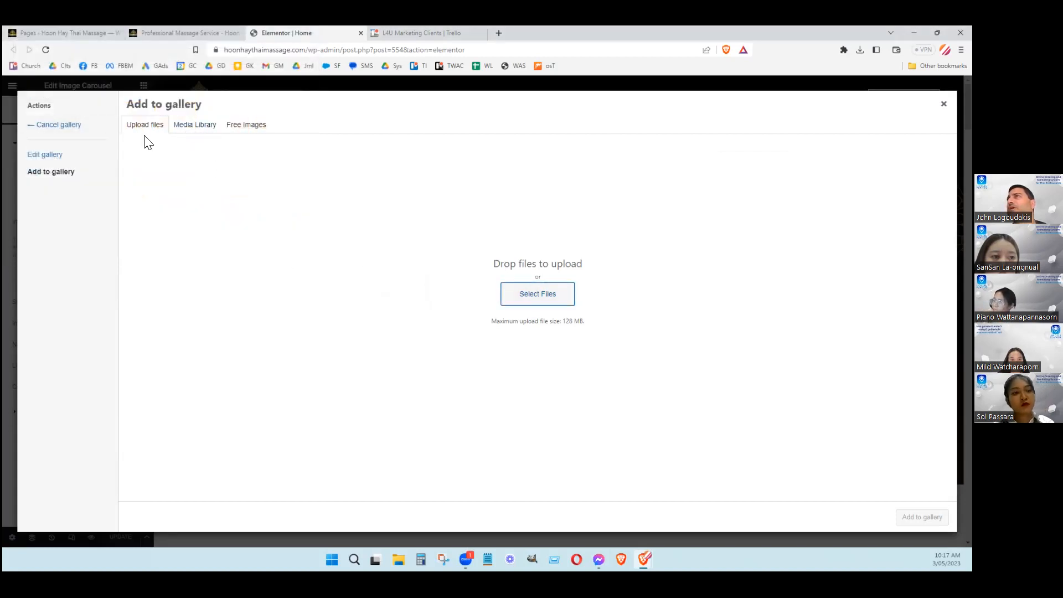
Add the foot massage image Untitled-design-32.png from the media library to the carousel, insert the gallery and update the page
left_click(184, 127)
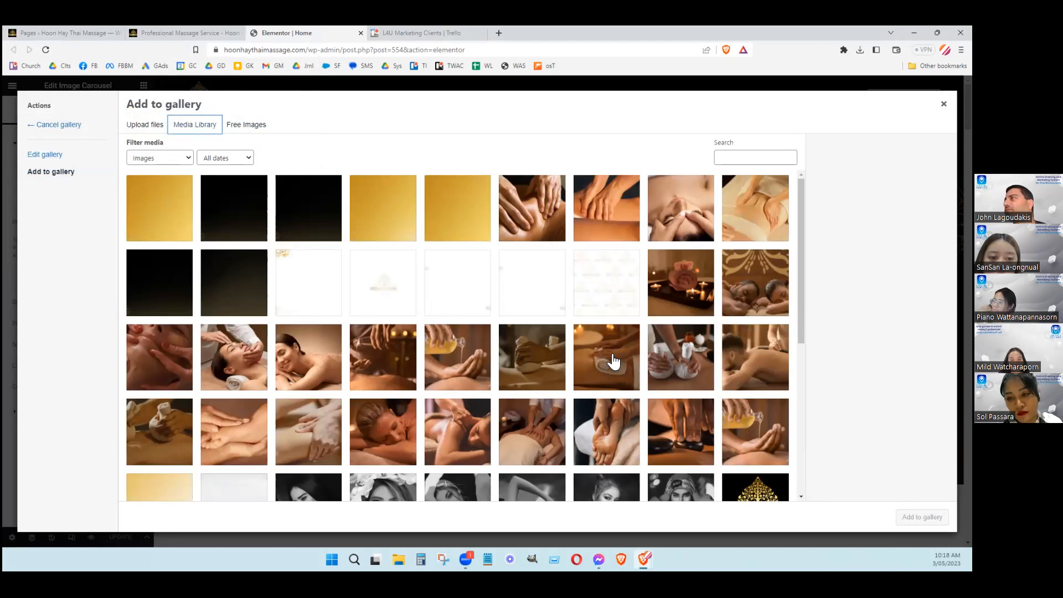
scroll(614, 361, "down", 1)
scroll(614, 361, "down", 1)
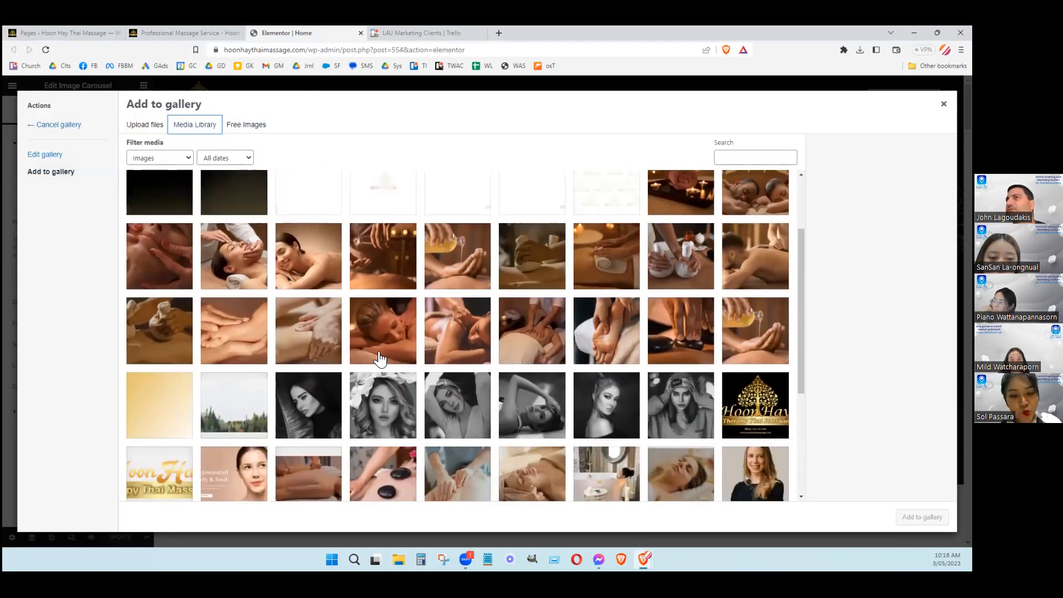
left_click(608, 338)
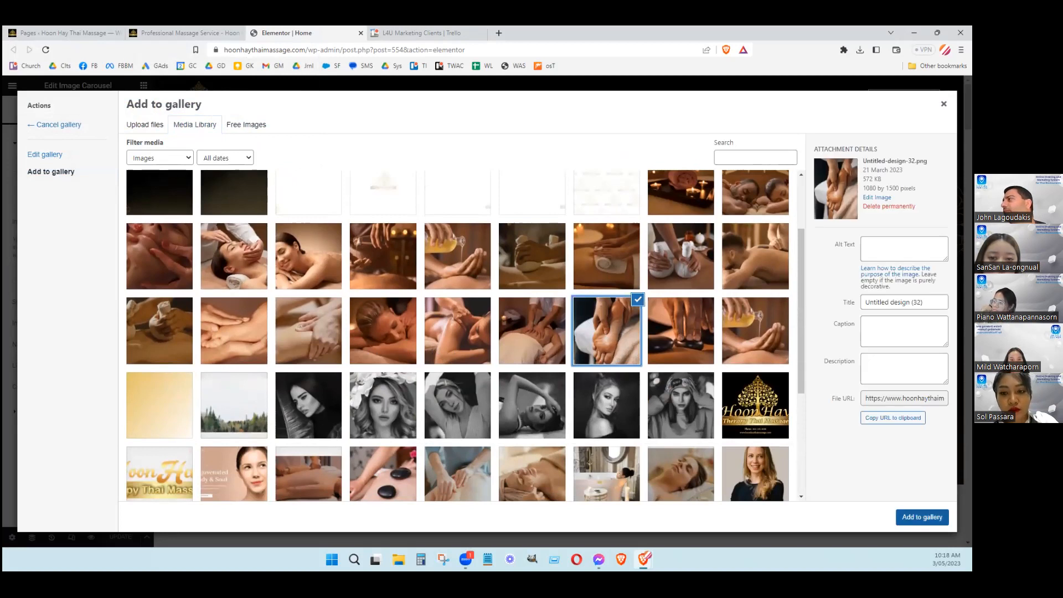
left_click(922, 517)
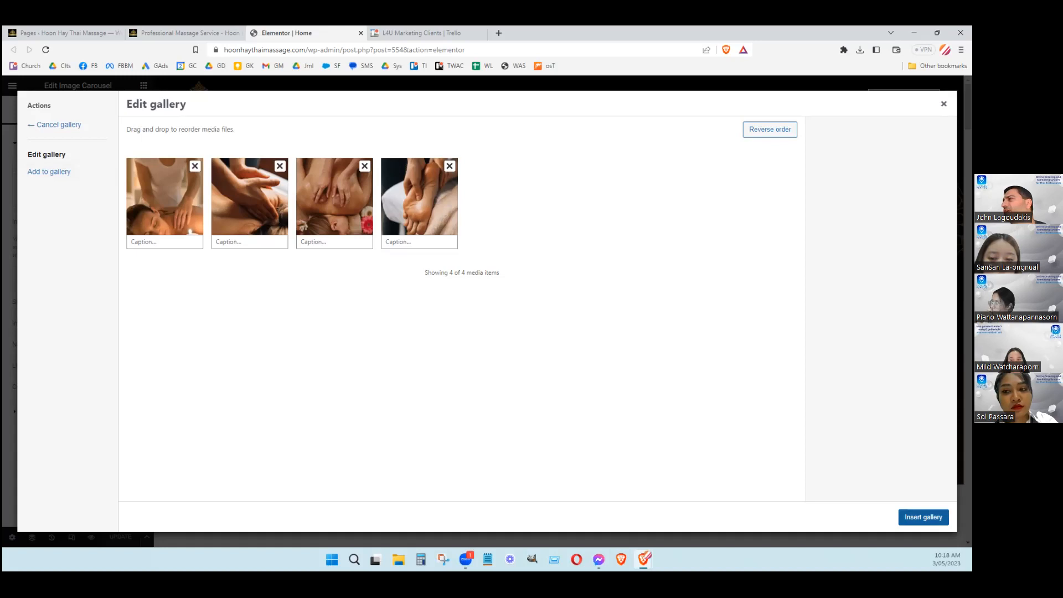
left_click(923, 517)
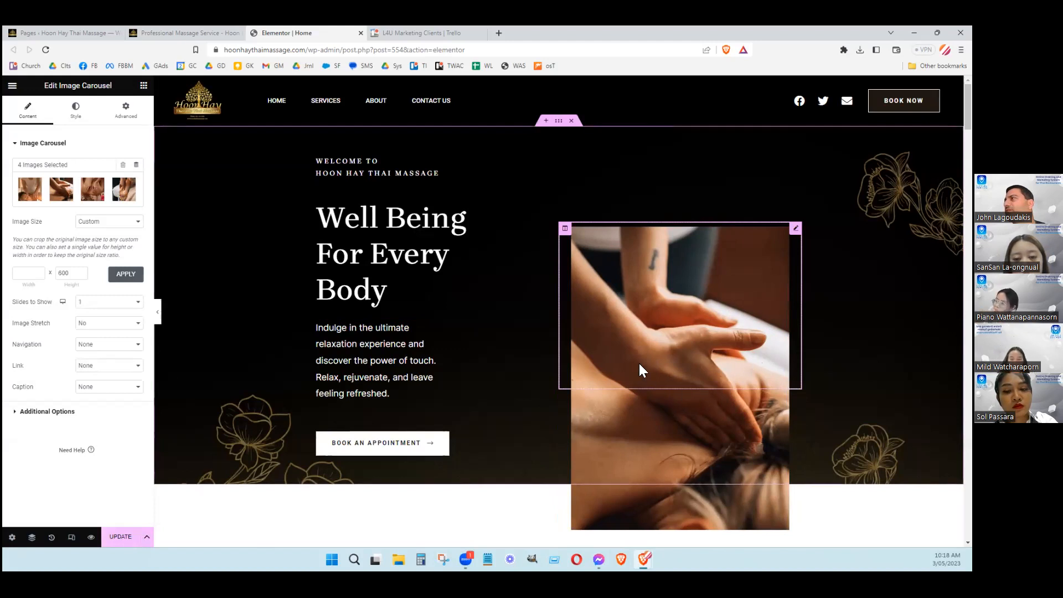
left_click(121, 537)
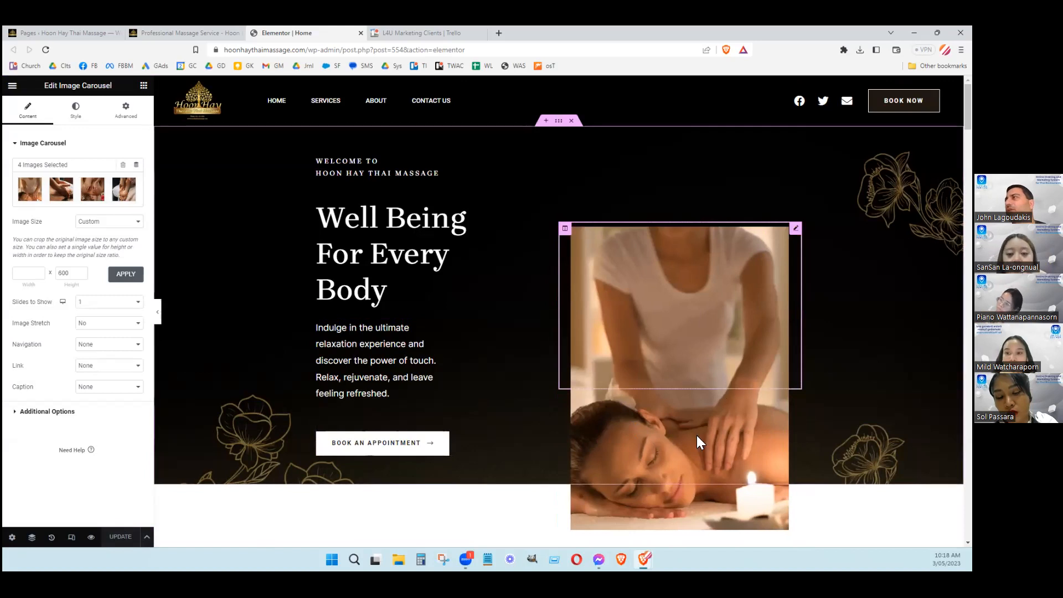
Look over the Home page's sections from the hero down to the The Best Of Our Service banner
scroll(670, 413, "down", 10)
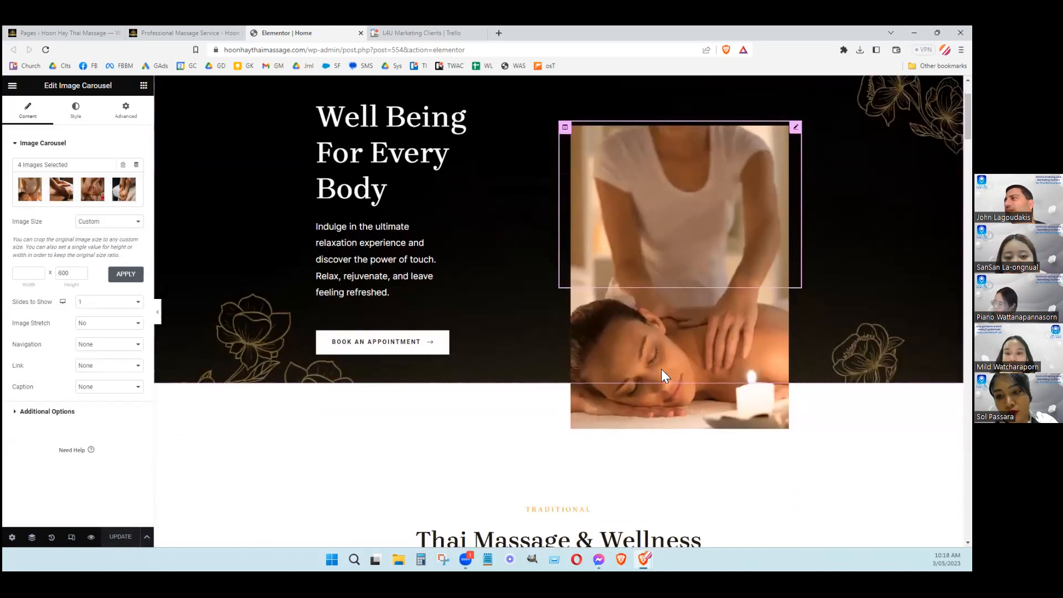
scroll(621, 445, "down", 12)
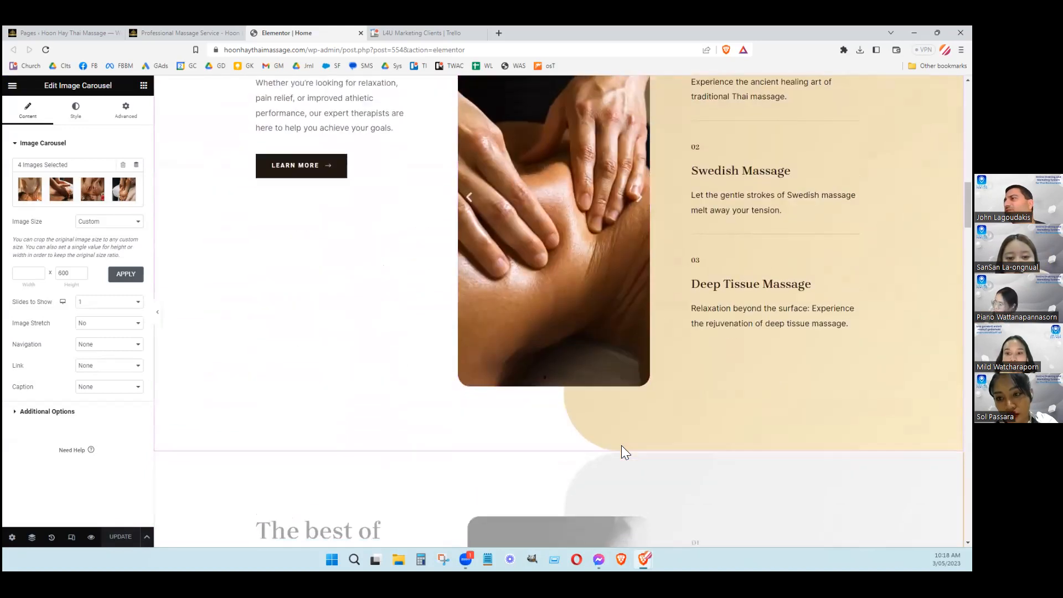
scroll(621, 444, "down", 8)
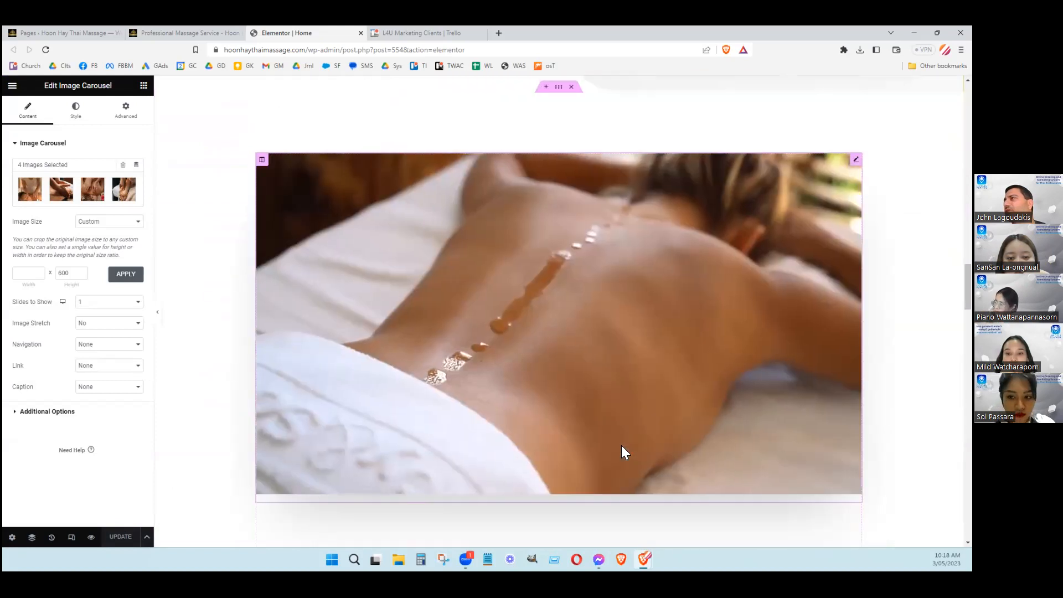
scroll(621, 445, "up", 5)
scroll(621, 445, "up", 6)
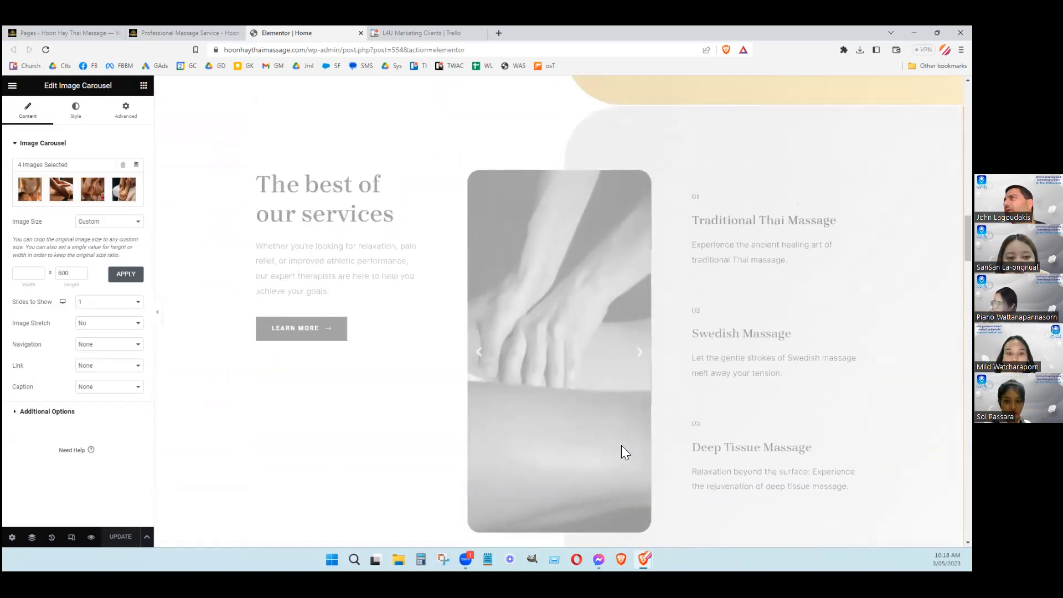
scroll(576, 474, "down", 8)
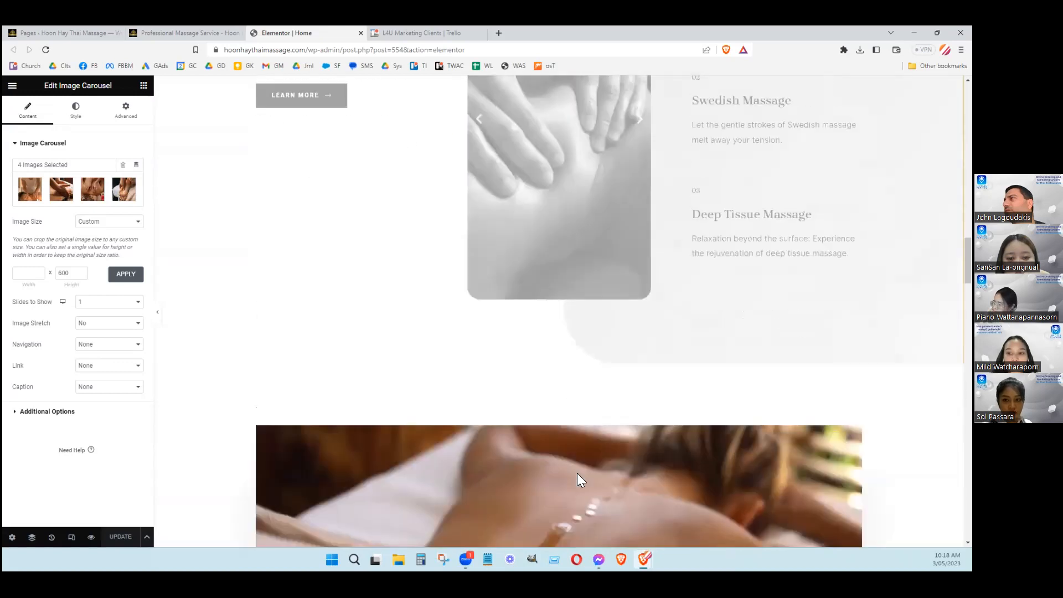
scroll(577, 474, "up", 1)
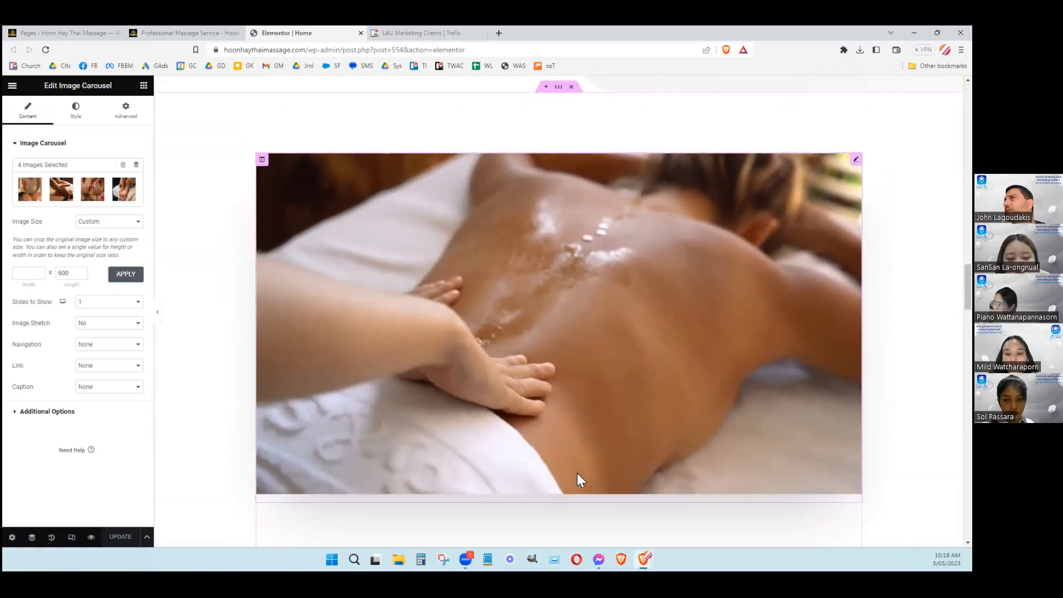
scroll(576, 474, "down", 7)
scroll(577, 474, "down", 9)
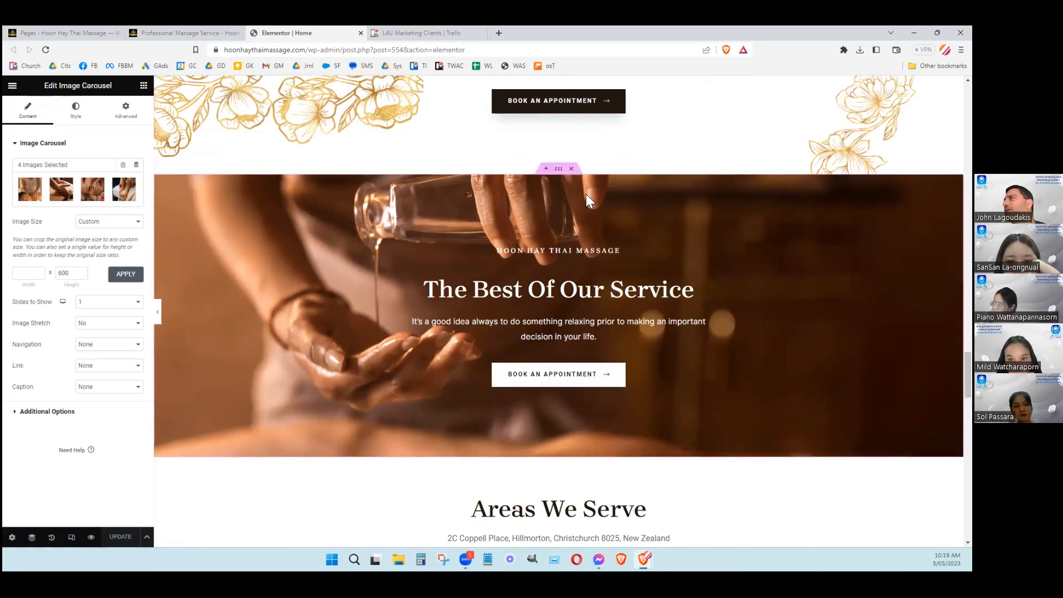
Open the The Best Of Our Service section's background image in the media library and check the upload option and the image's pixel dimensions
left_click(558, 169)
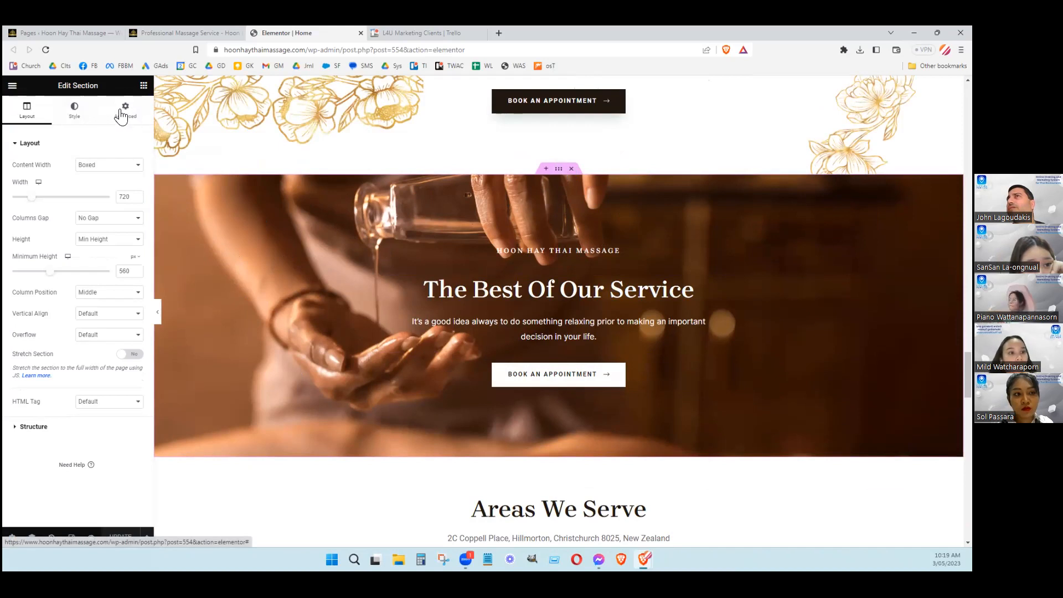
left_click(74, 113)
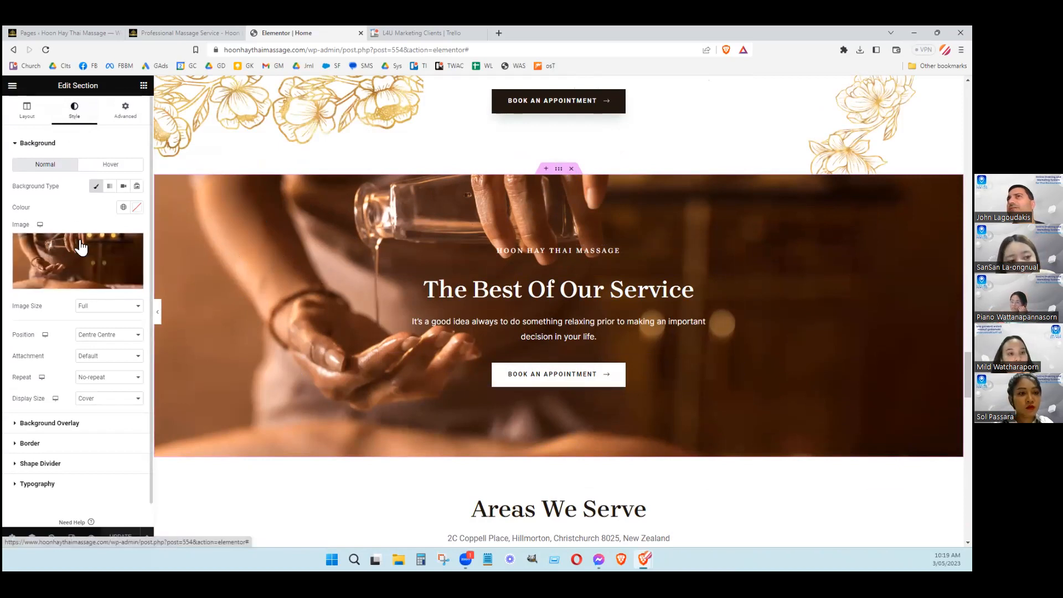
mouse_move(92, 262)
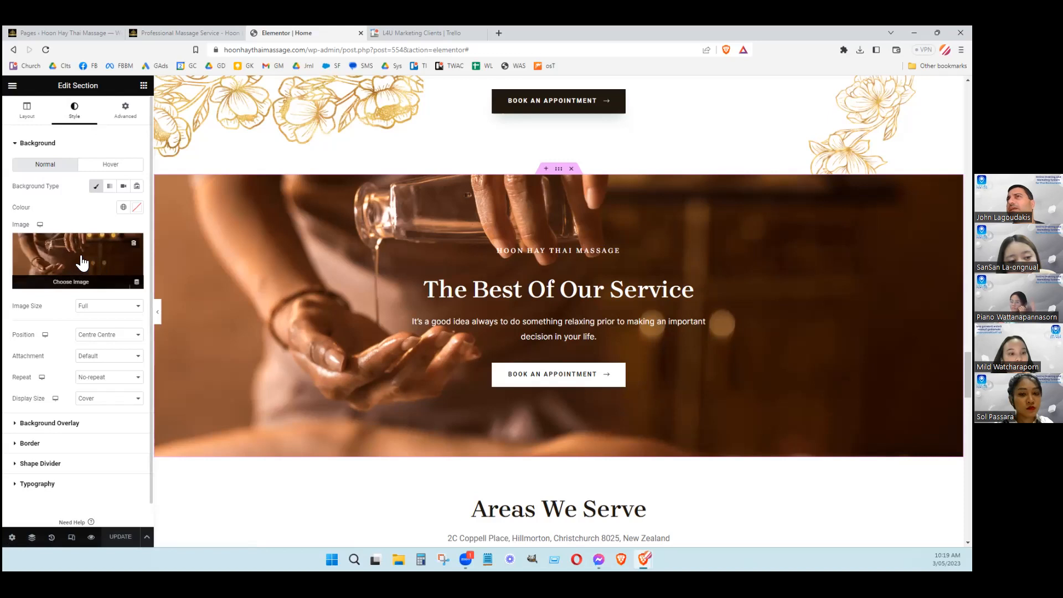
left_click(82, 262)
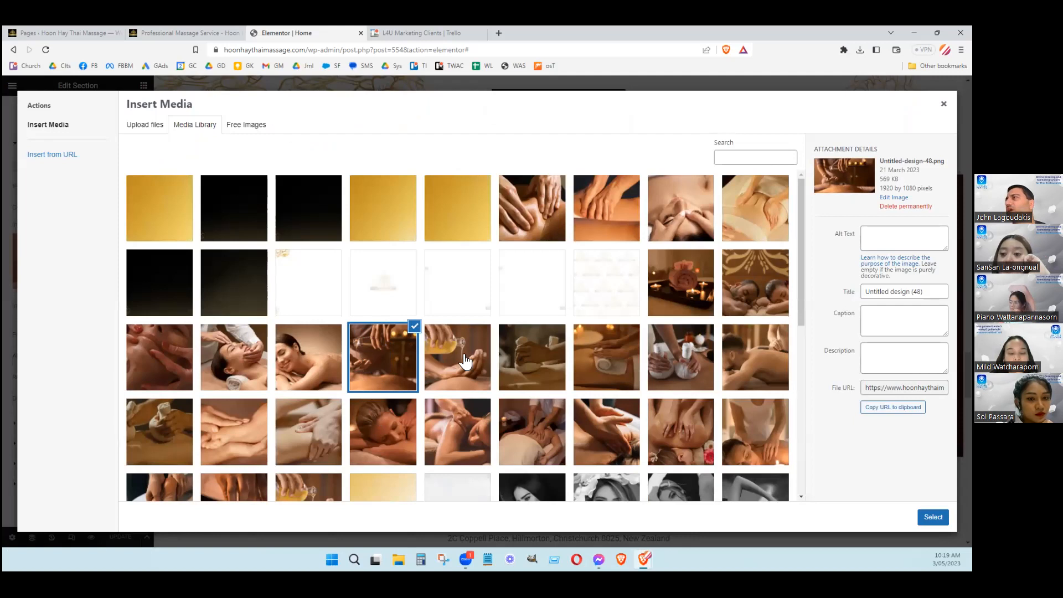
left_click(146, 126)
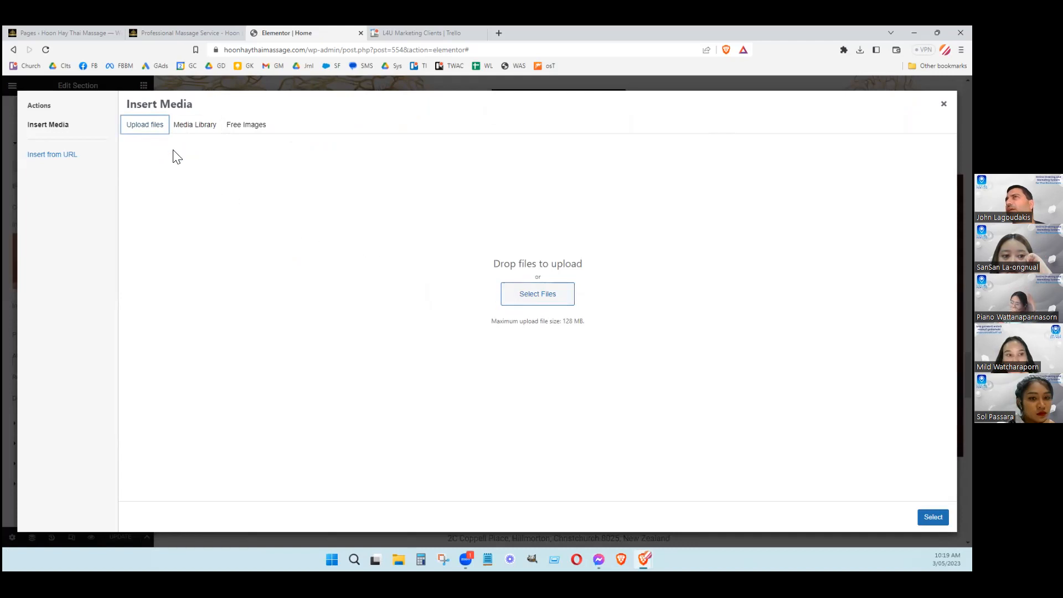
left_click(202, 127)
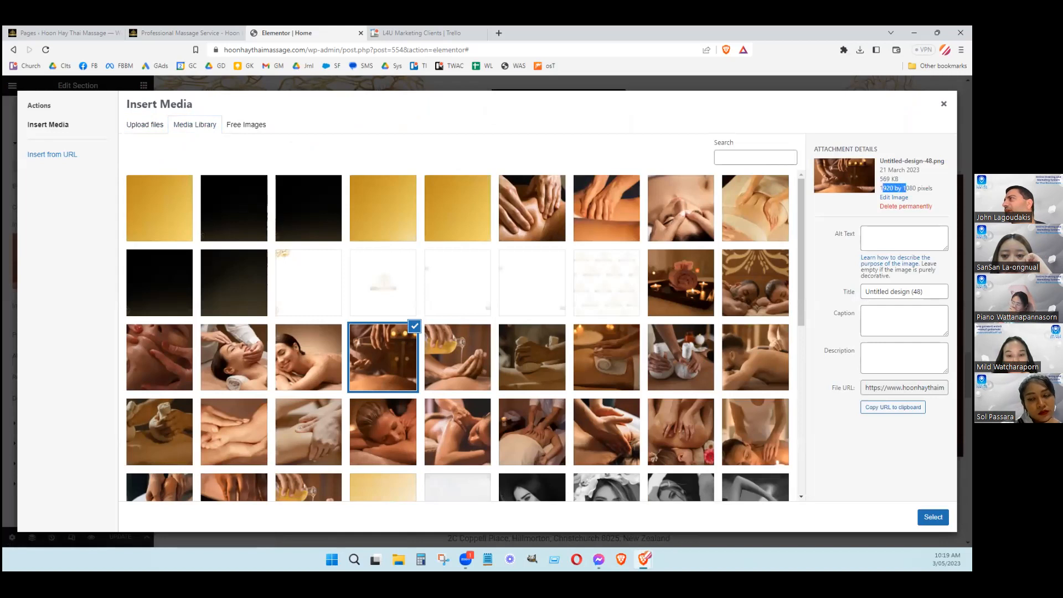
left_click(909, 189)
left_click_drag(930, 189, 883, 179)
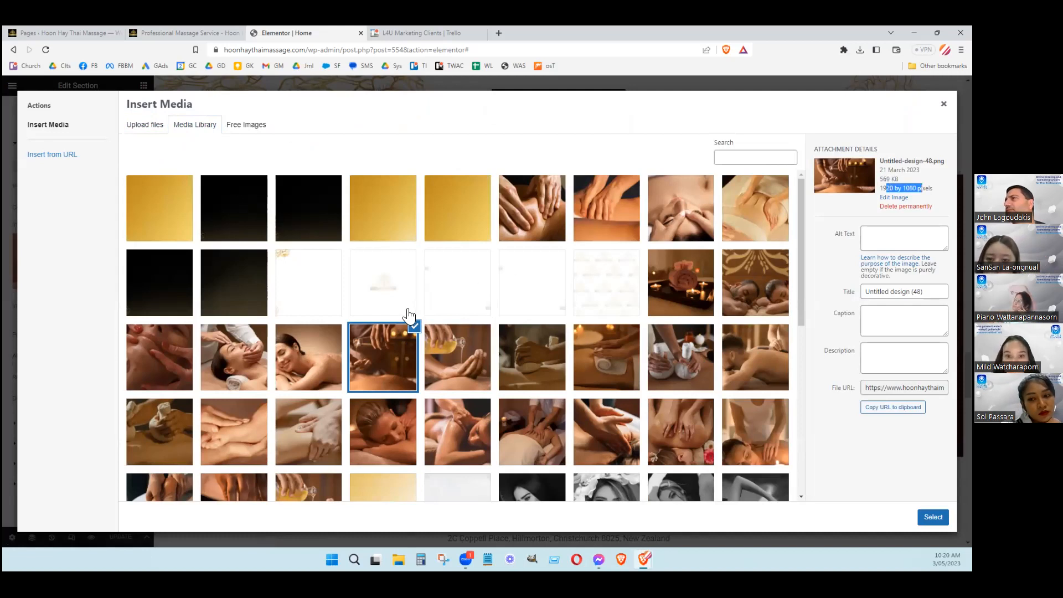
Check the dimensions of Untitled-design-47.png and insert it as the The Best Of Our Service section's background image
left_click(449, 363)
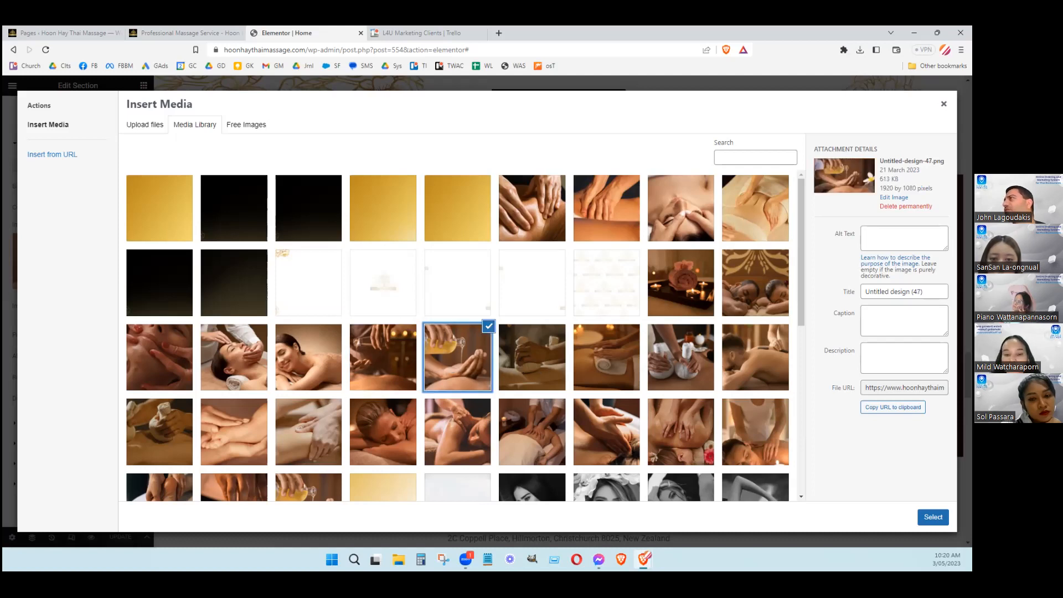
left_click_drag(882, 188, 909, 188)
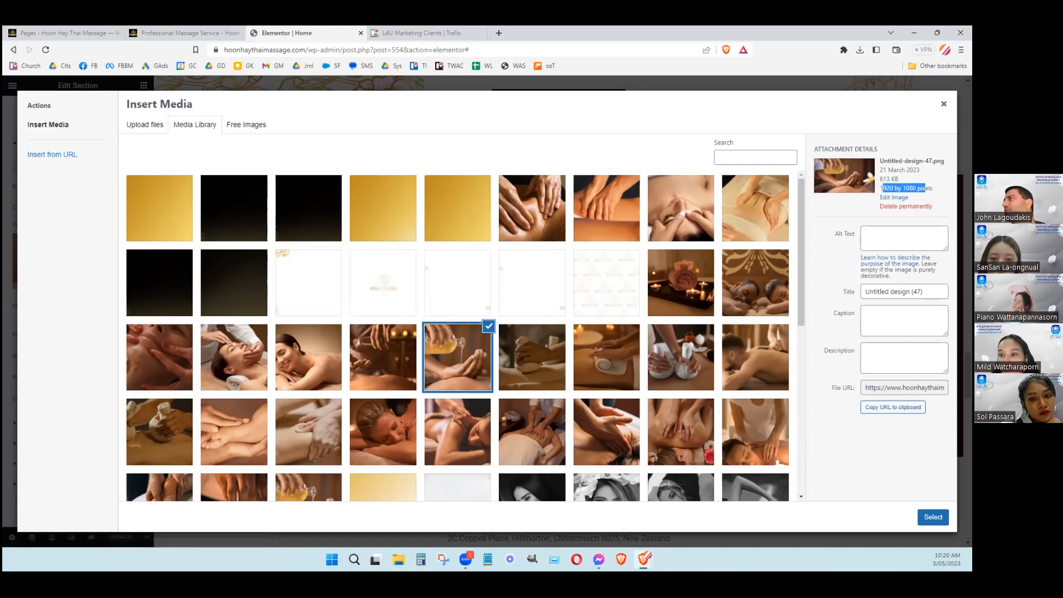
left_click(925, 189)
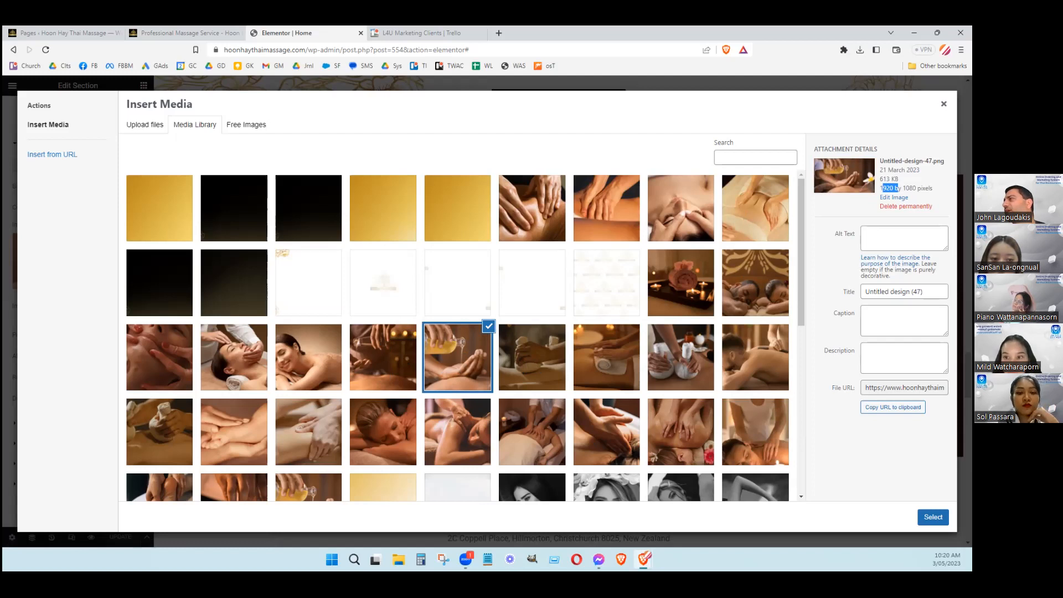
left_click(933, 516)
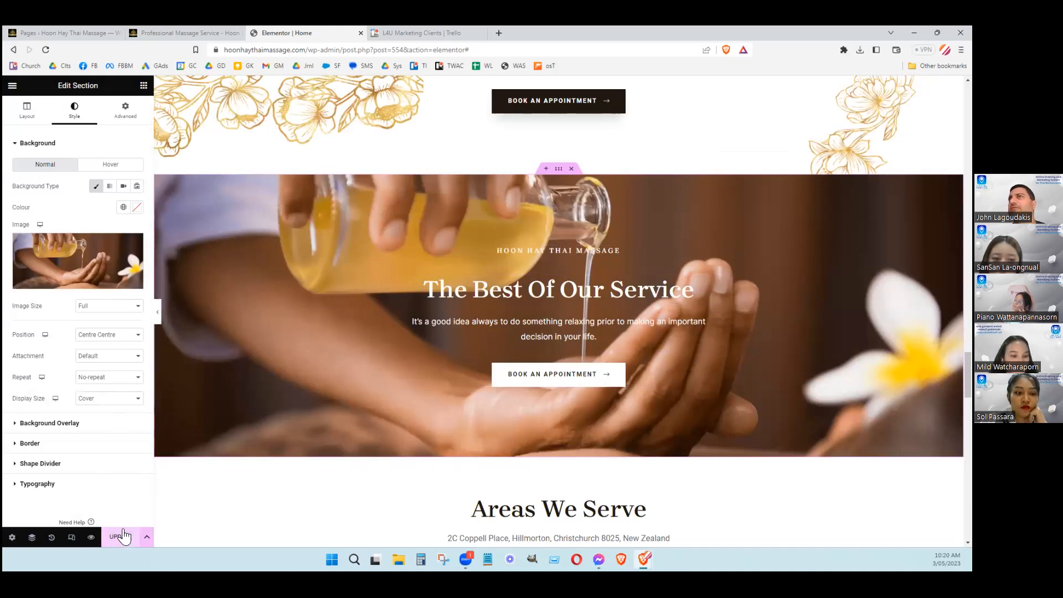
Set the section's background image back to Untitled-design-48.png from the media library and update the page
left_click(92, 256)
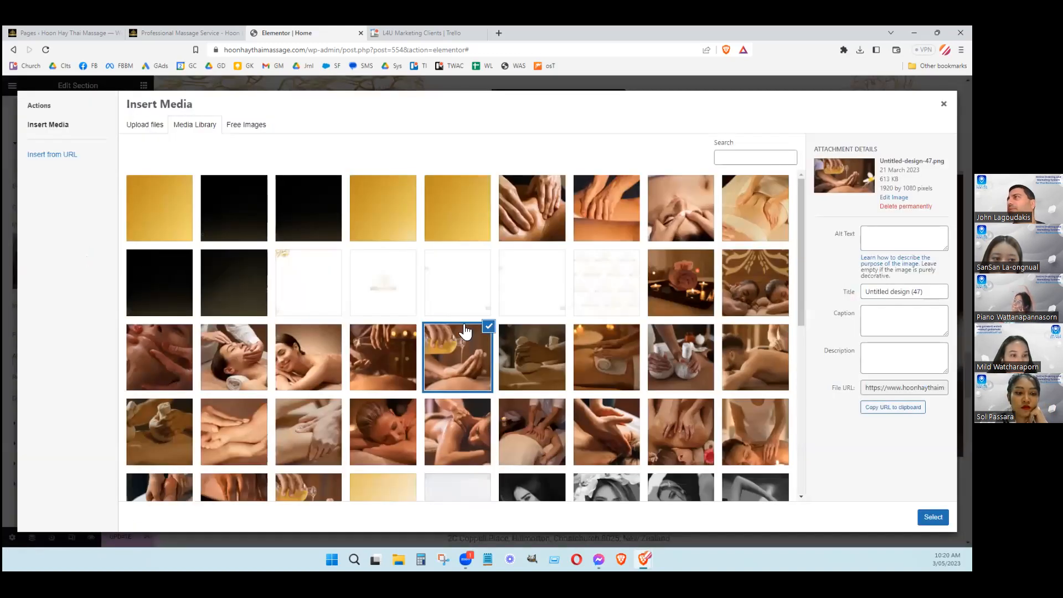
left_click(399, 369)
left_click(932, 516)
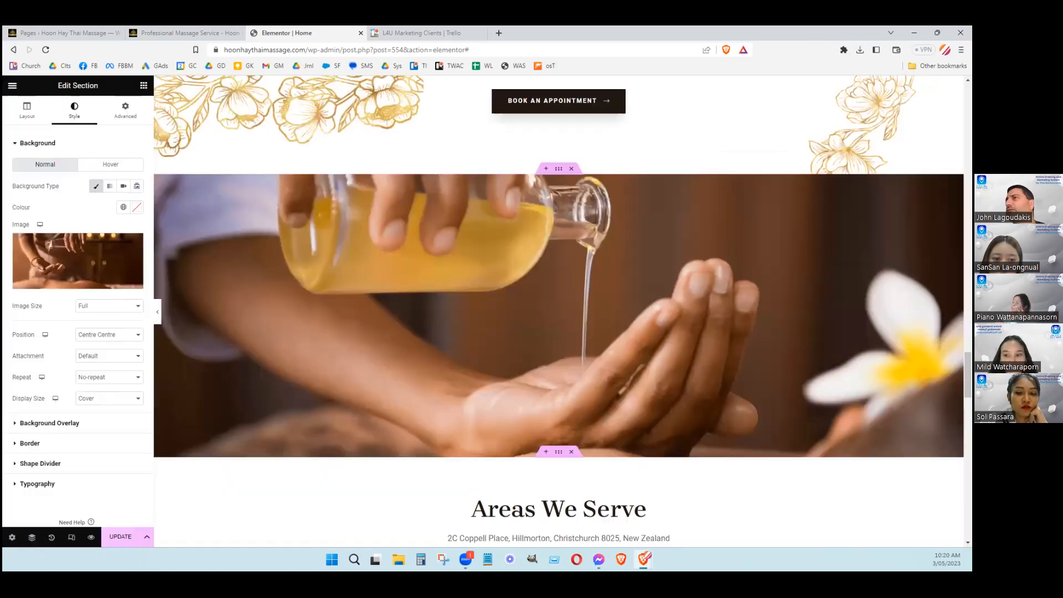
left_click(127, 543)
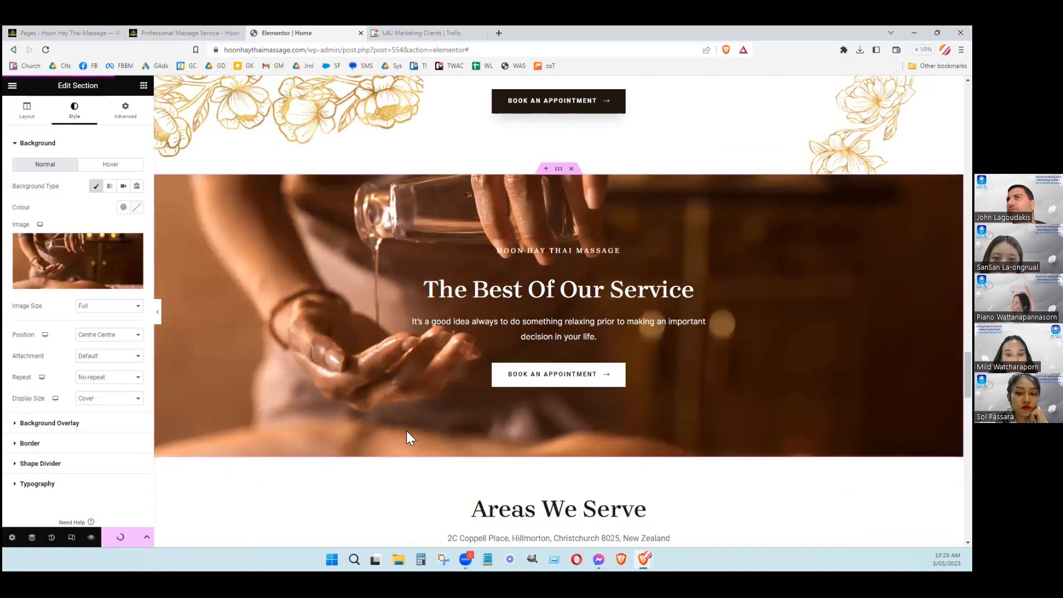
Open the "Call us on" text beneath the "Want to make booking or have a question?" heading for editing and review its wording
scroll(404, 432, "down", 6)
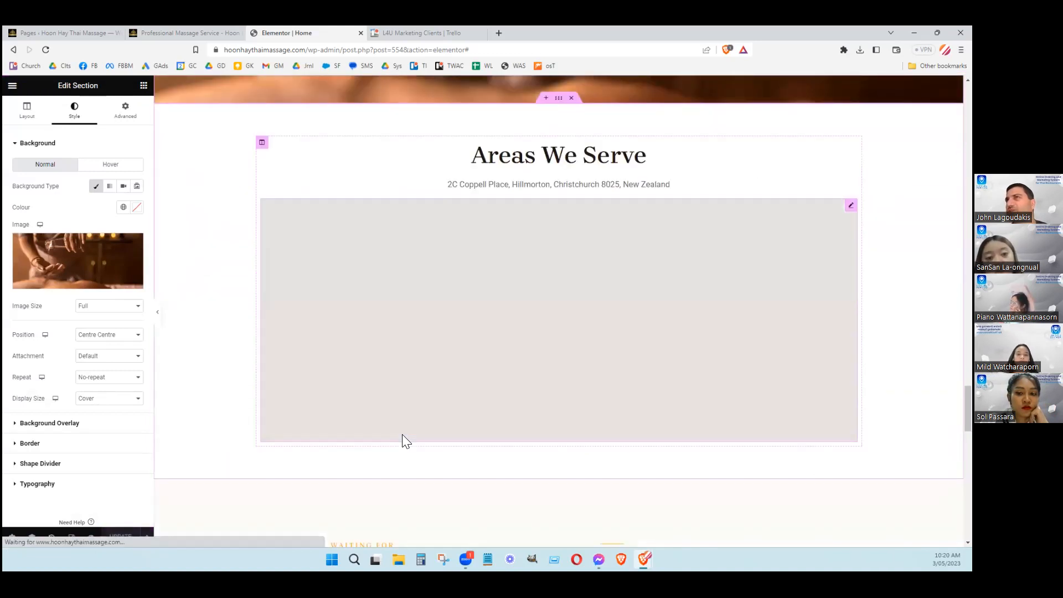
scroll(402, 434, "up", 8)
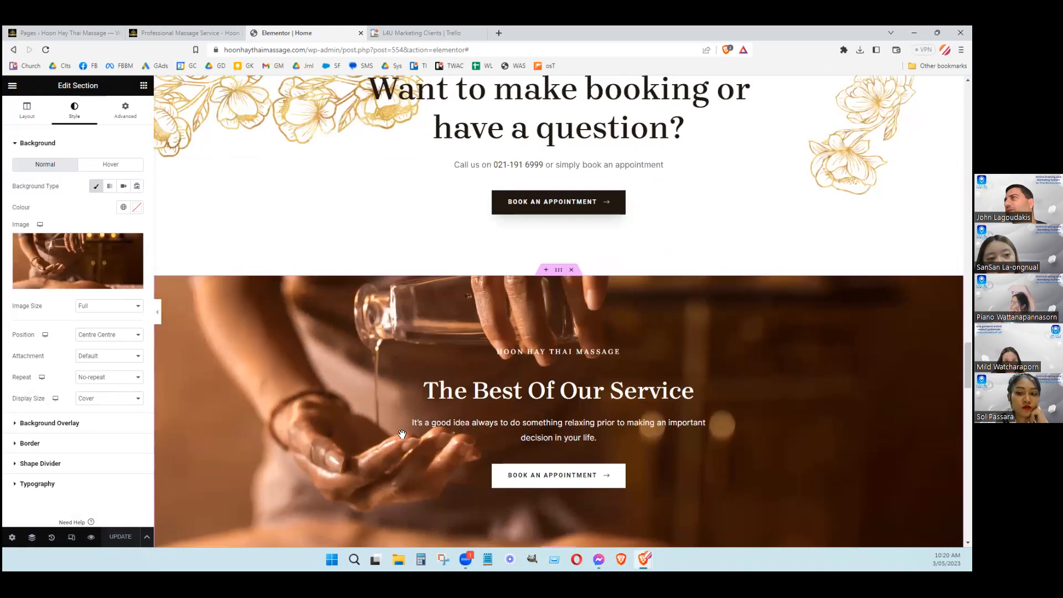
scroll(402, 434, "up", 5)
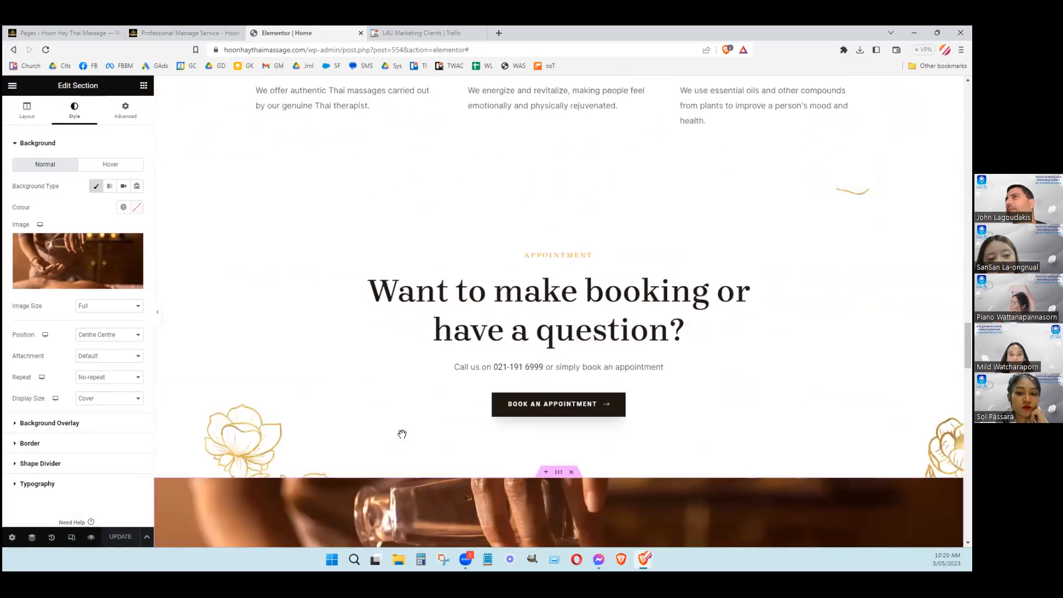
scroll(434, 396, "down", 2)
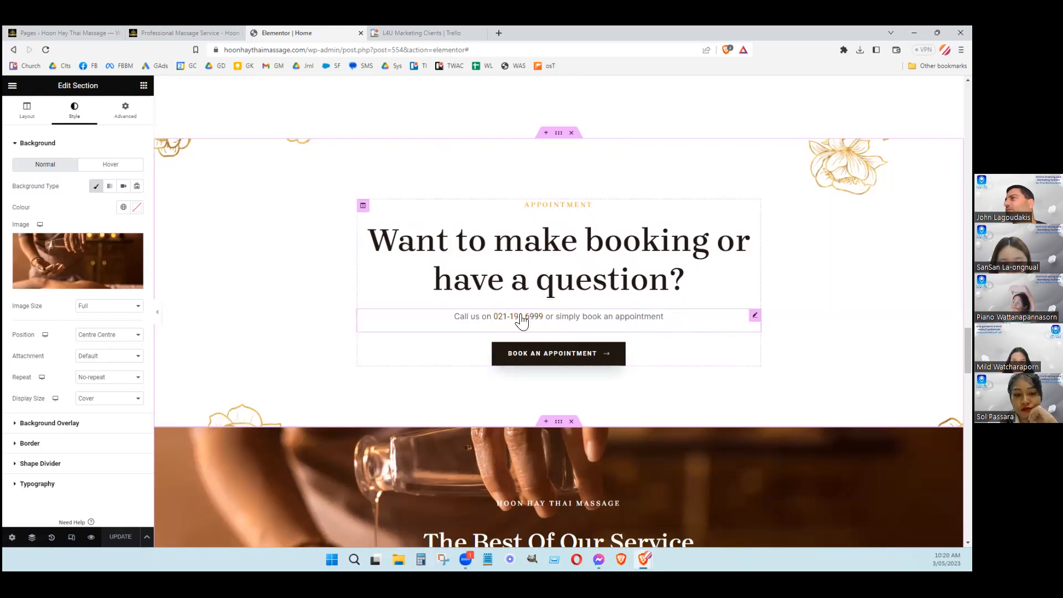
left_click(754, 318)
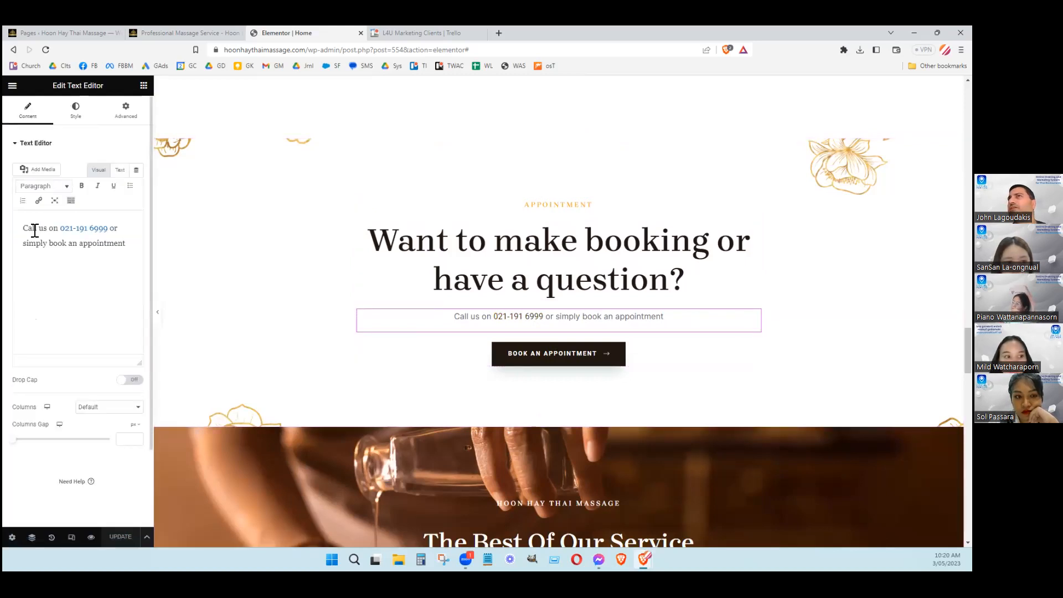
left_click_drag(46, 231, 73, 244)
left_click(92, 254)
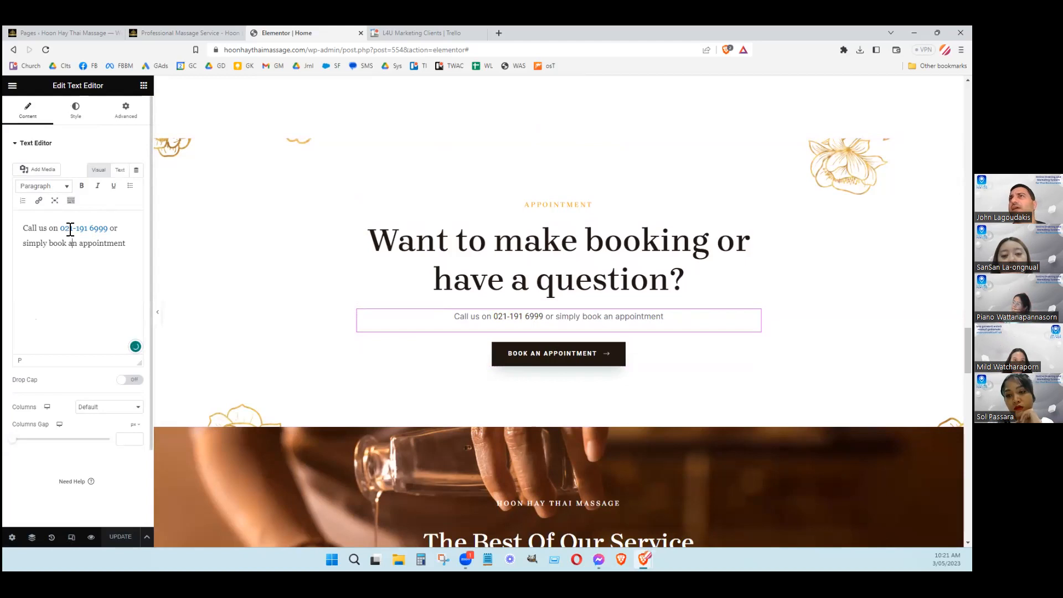
left_click(78, 228)
left_click(45, 227)
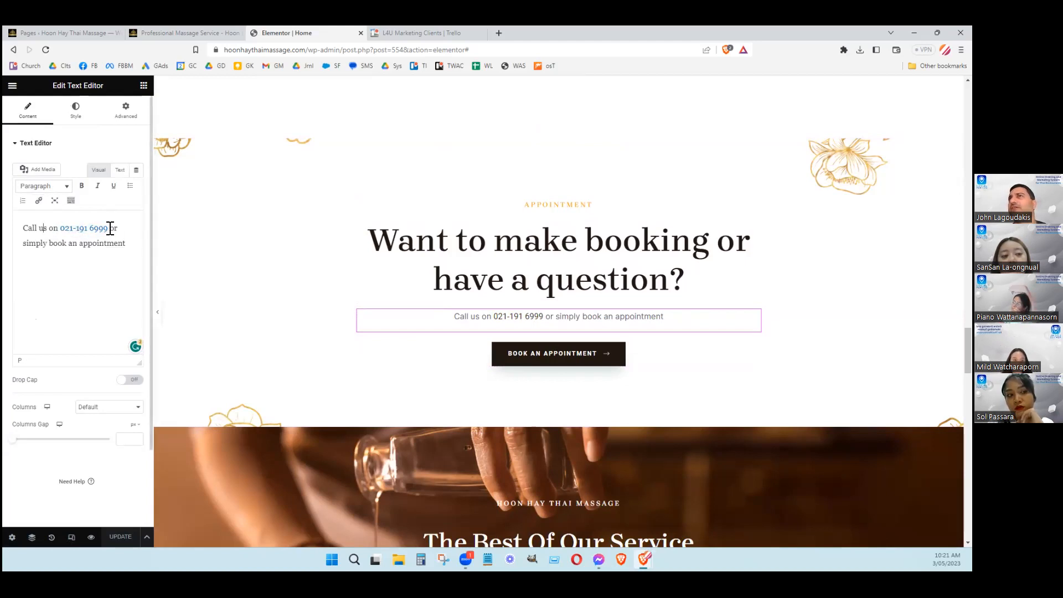
Open the phone number's tel link in the "Call us on" text for editing, apply the link and update the page
left_click_drag(108, 228, 95, 228)
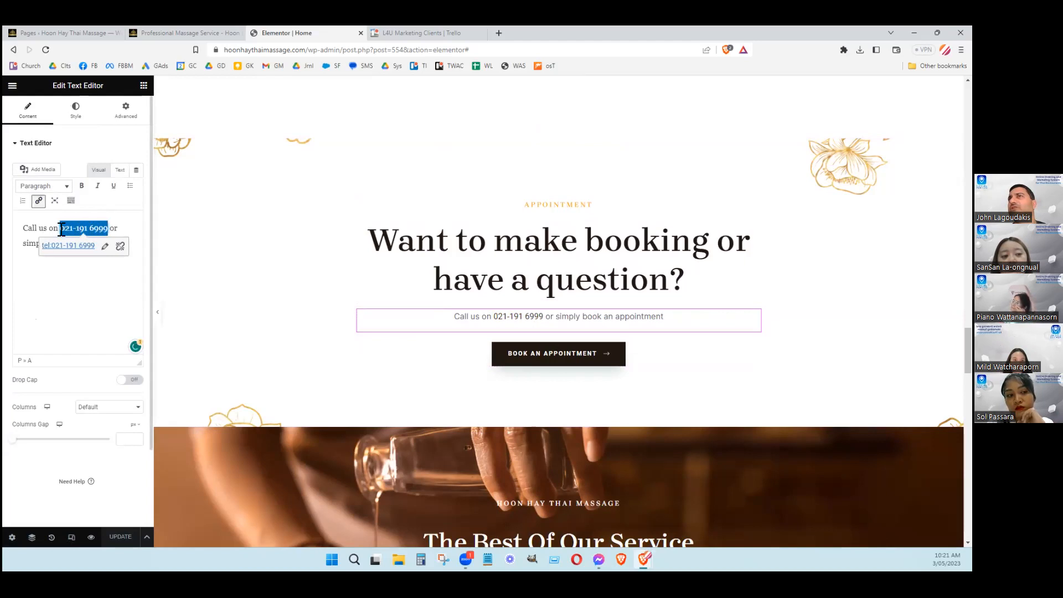
left_click(104, 249)
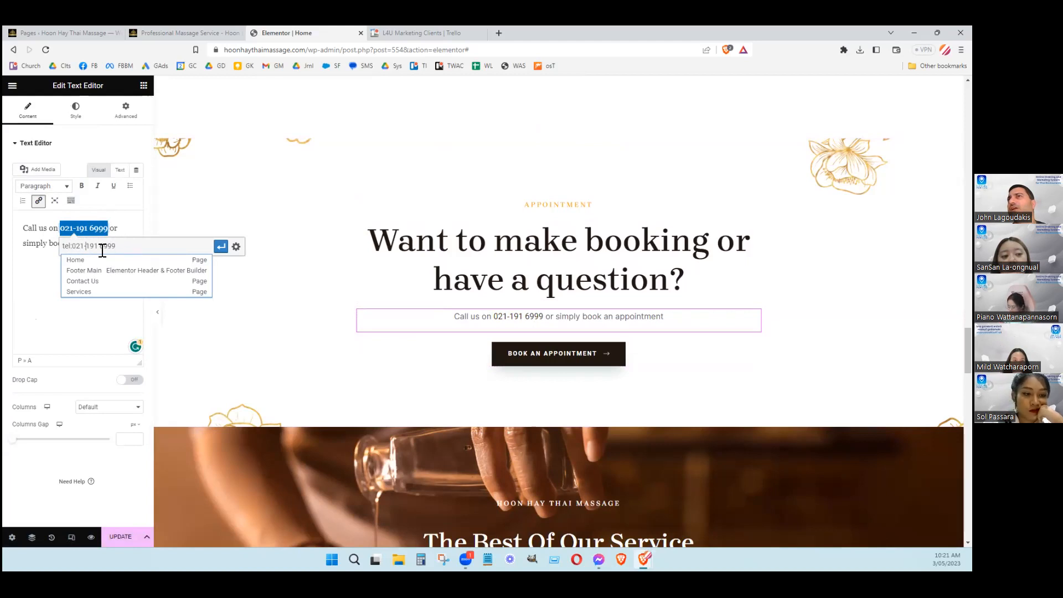
left_click(221, 252)
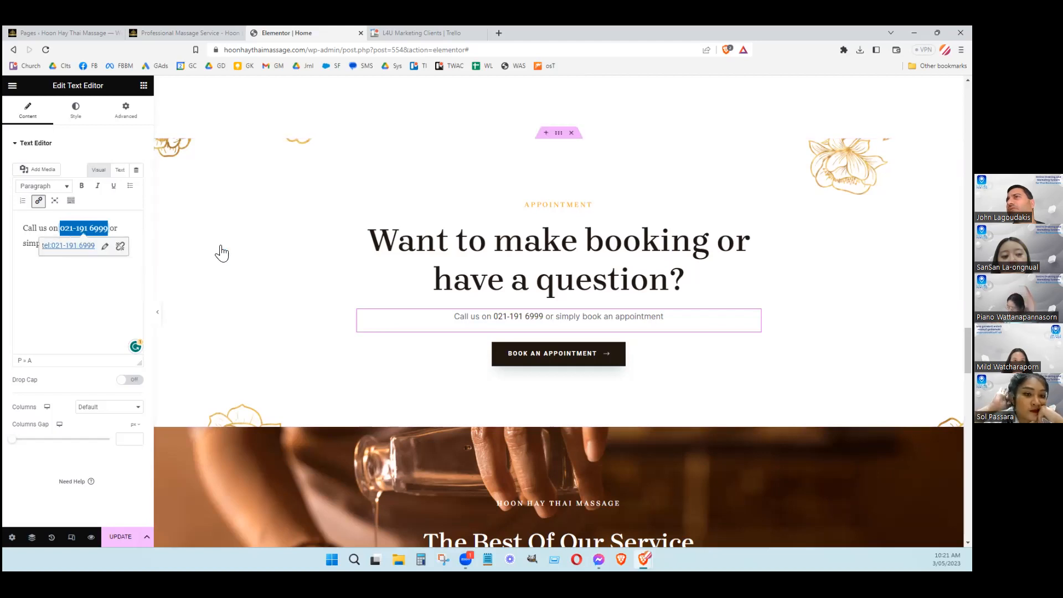
left_click(107, 243)
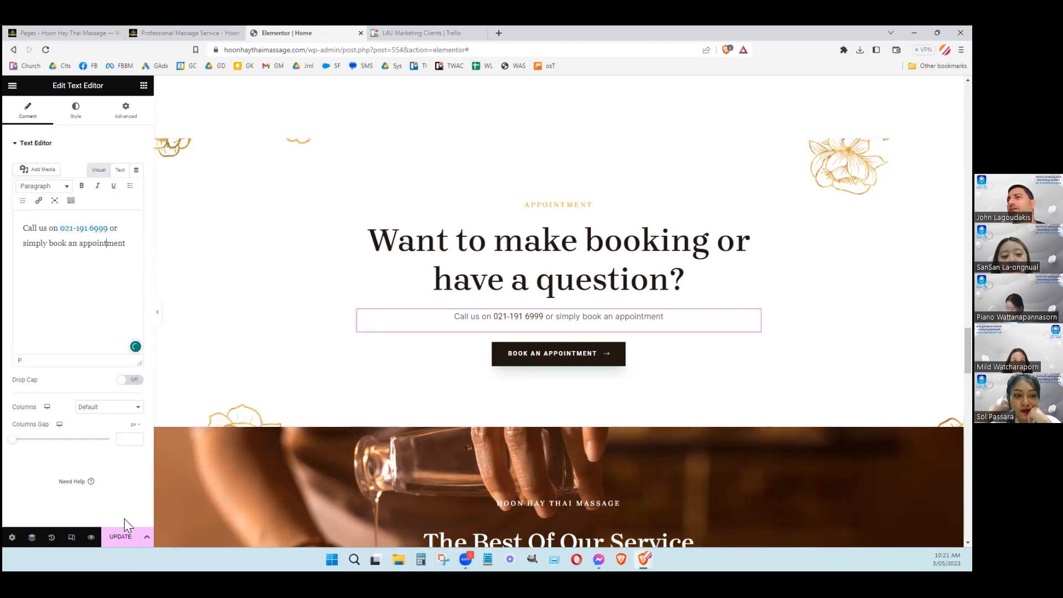
triple_click(32, 227)
left_click(90, 310)
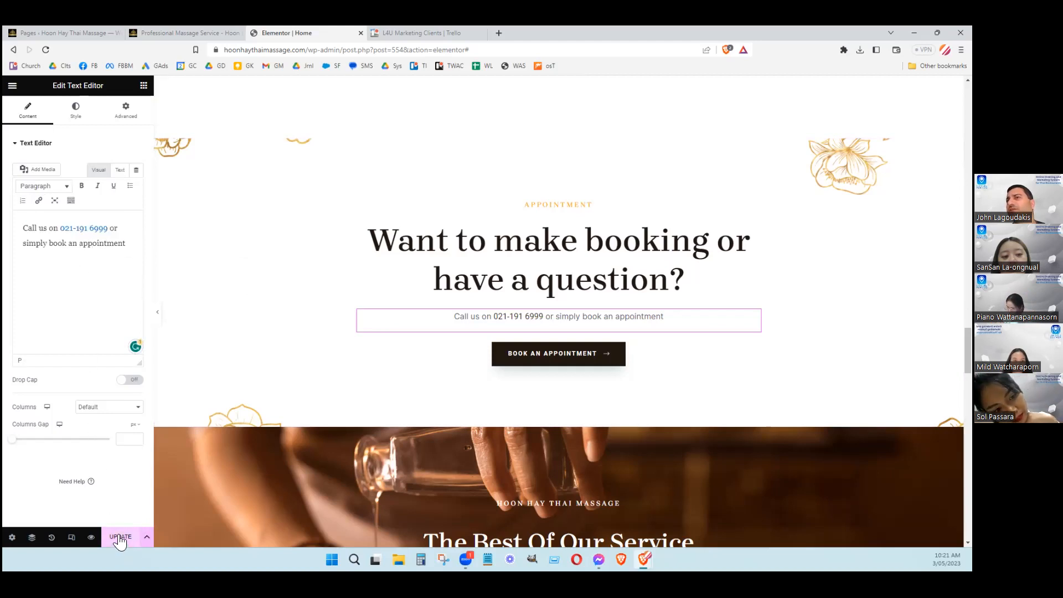
left_click(119, 538)
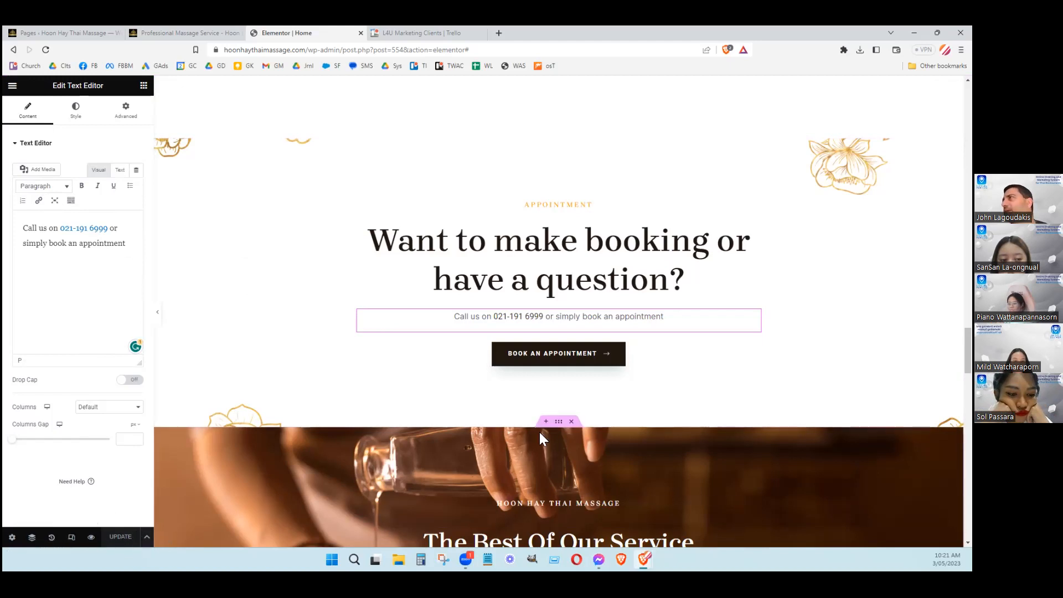
Open the Authentic icon box under Why Choose Us for editing and compare its title and description fields with the page text
scroll(476, 356, "up", 7)
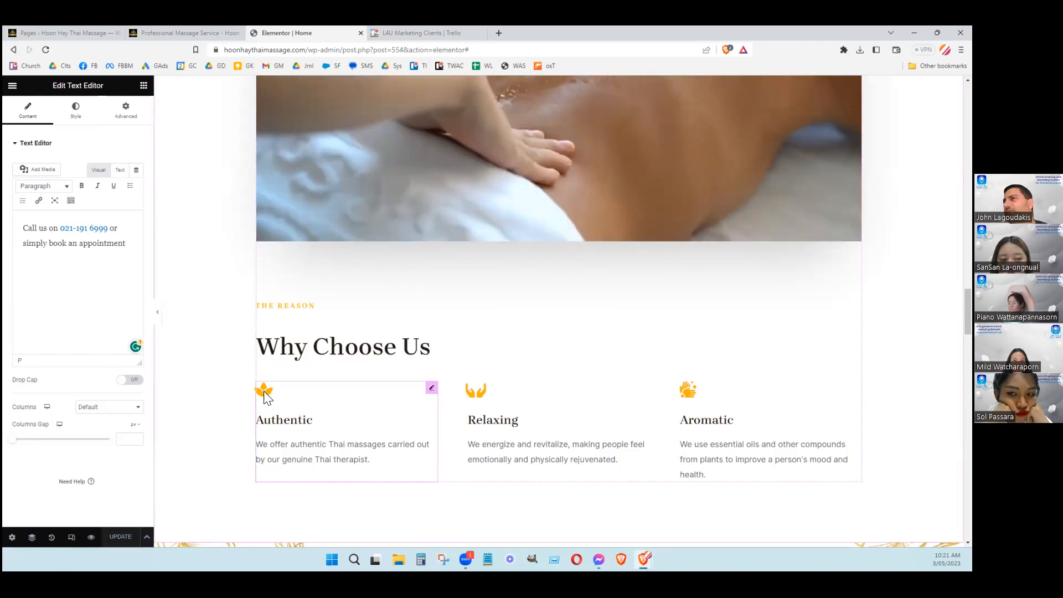
left_click(432, 390)
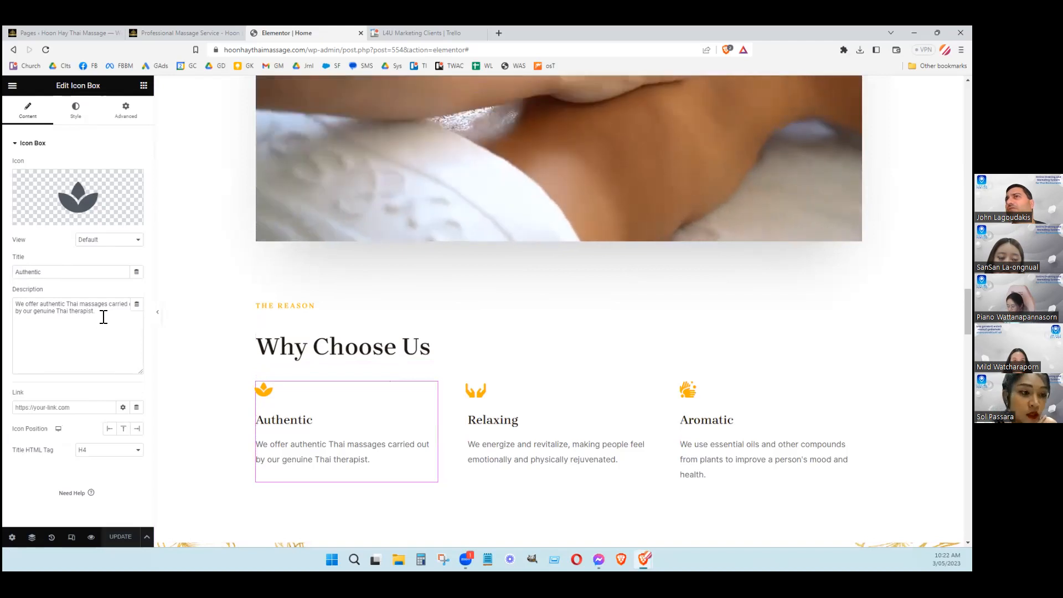
left_click_drag(101, 313, 43, 310)
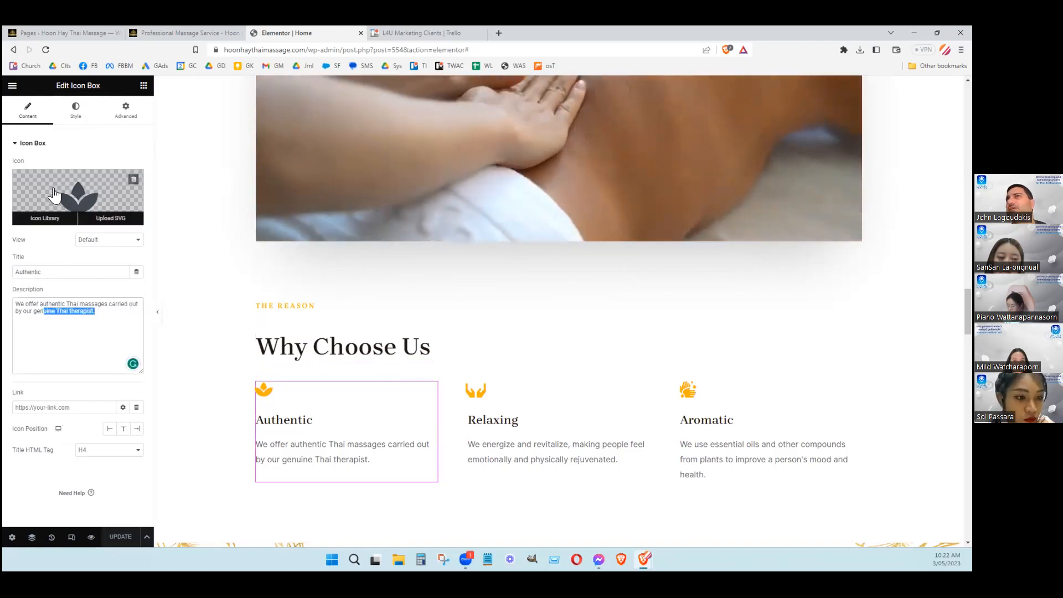
left_click(48, 304)
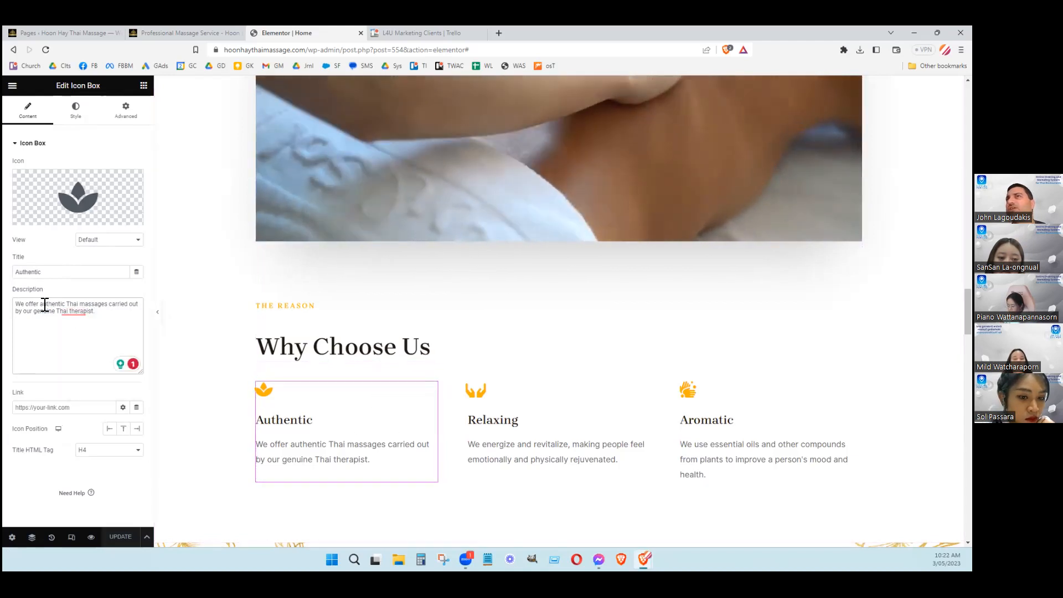
left_click_drag(104, 316, 32, 303)
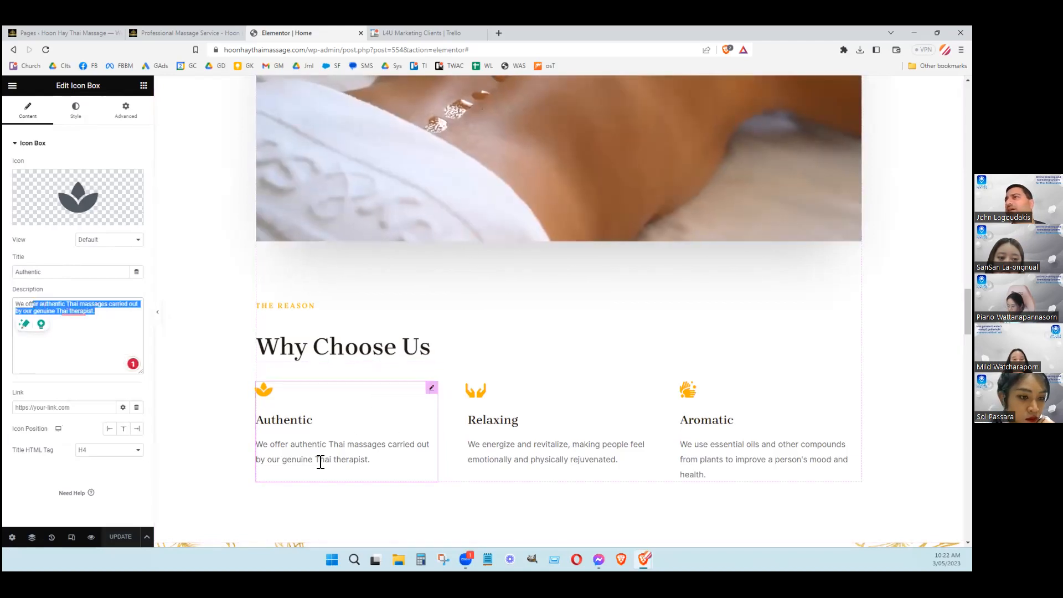
left_click_drag(281, 445, 364, 467)
left_click(276, 436)
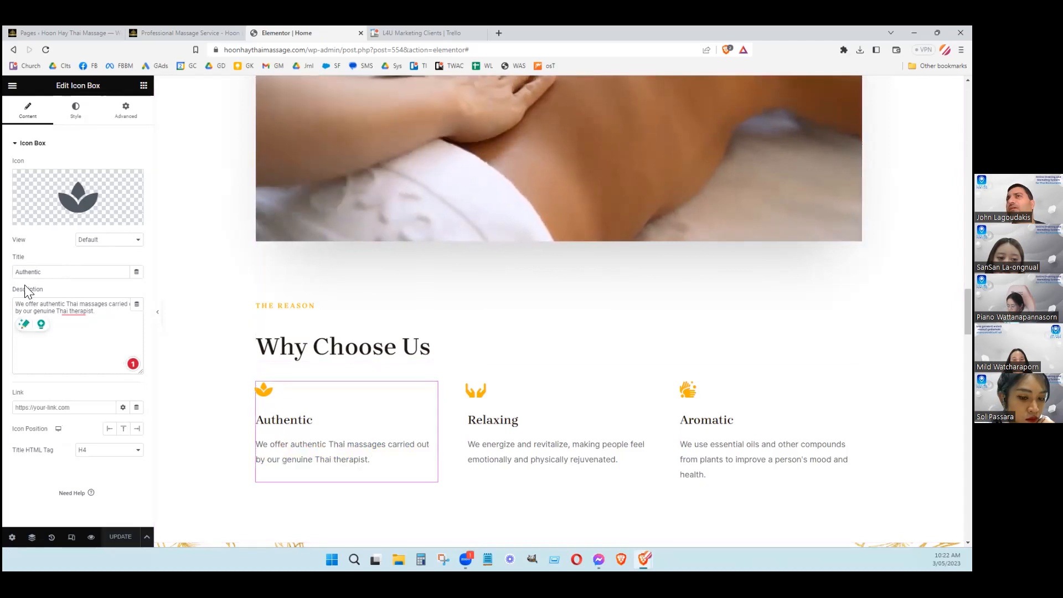
left_click(43, 271)
left_click_drag(273, 419, 291, 420)
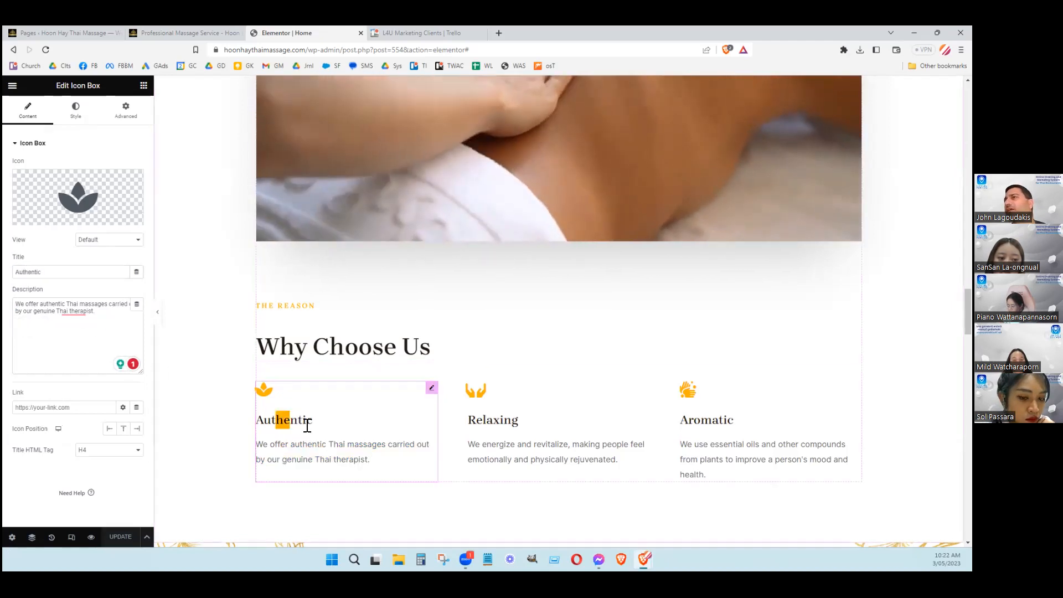
left_click(308, 423)
Open the icon library for the Authentic icon box and insert the Spa icon
mouse_move(77, 207)
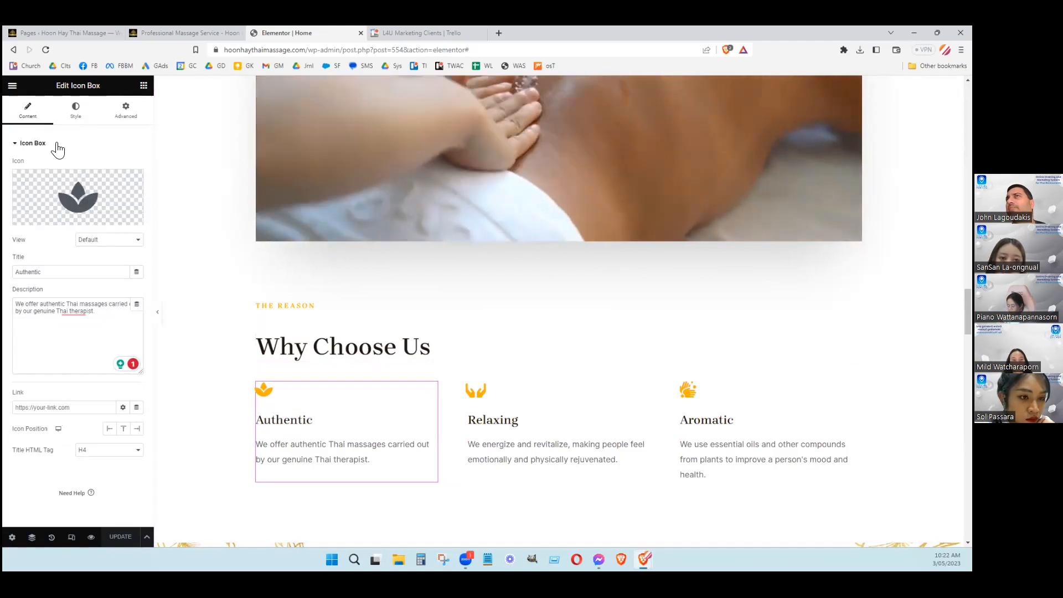
left_click(95, 189)
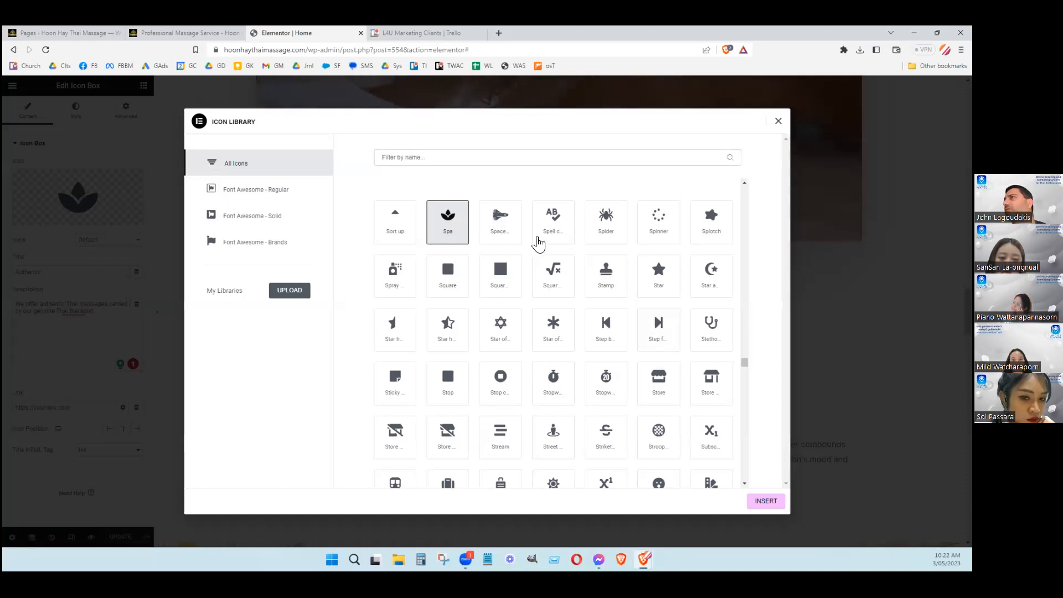
left_click(764, 504)
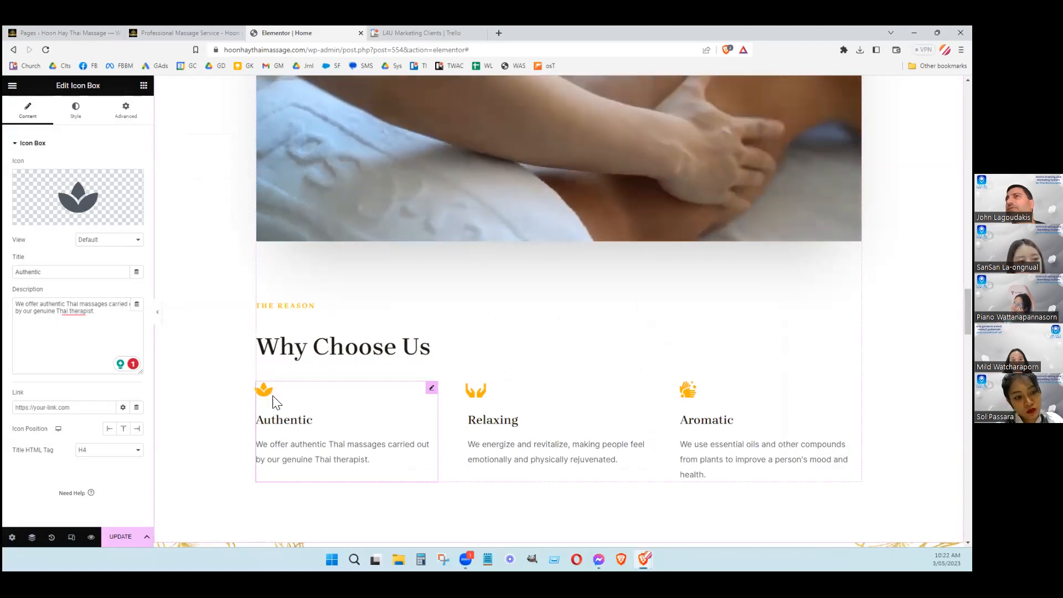
Open the Authentic icon's style settings and review the global colours available for its primary colour
left_click(78, 113)
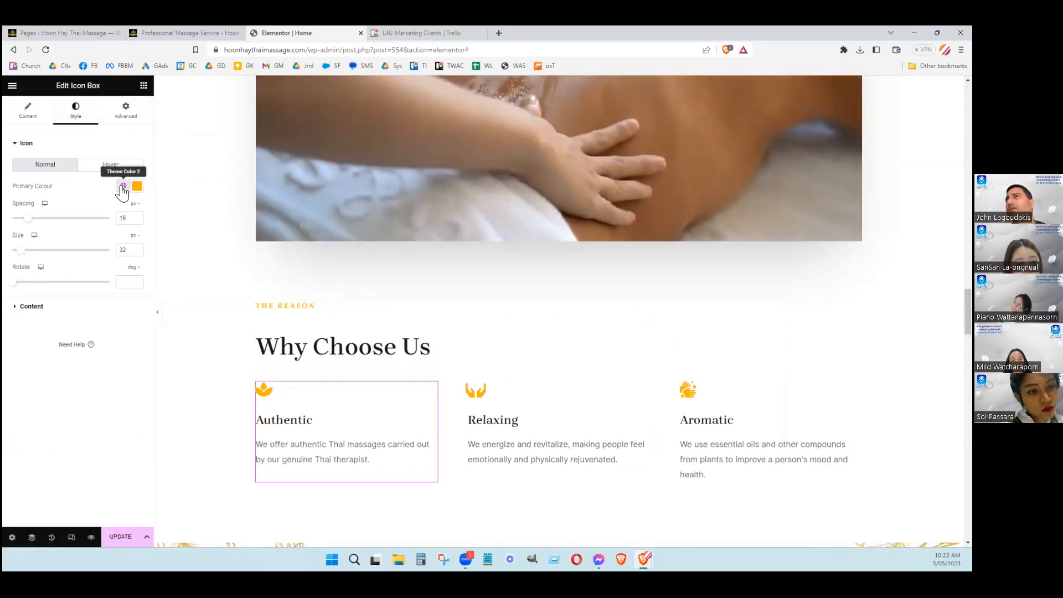
left_click(123, 186)
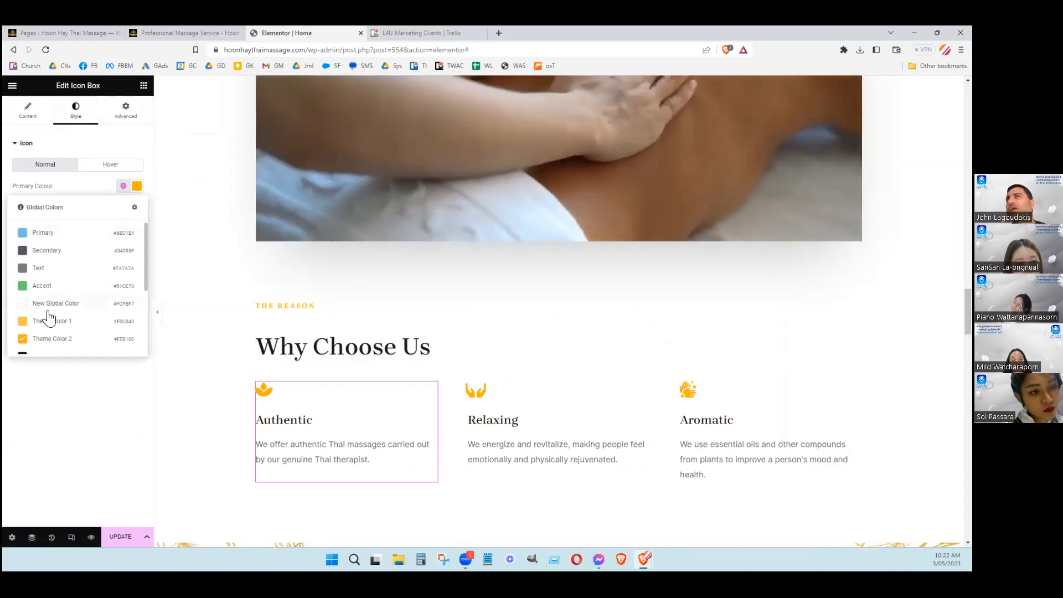
scroll(49, 315, "down", 5)
scroll(49, 316, "up", 5)
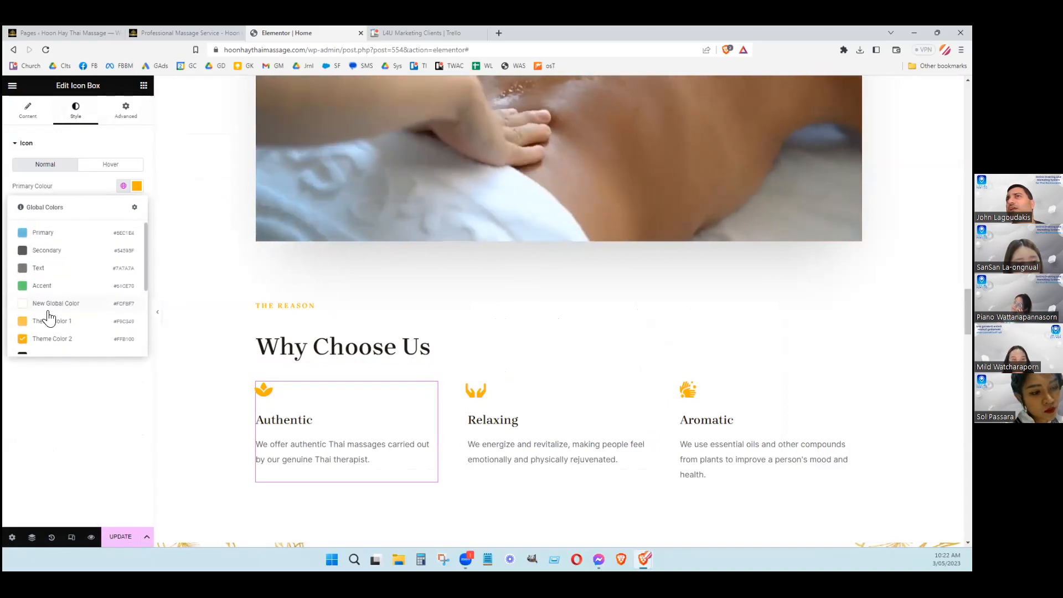
scroll(49, 315, "down", 5)
scroll(49, 315, "up", 5)
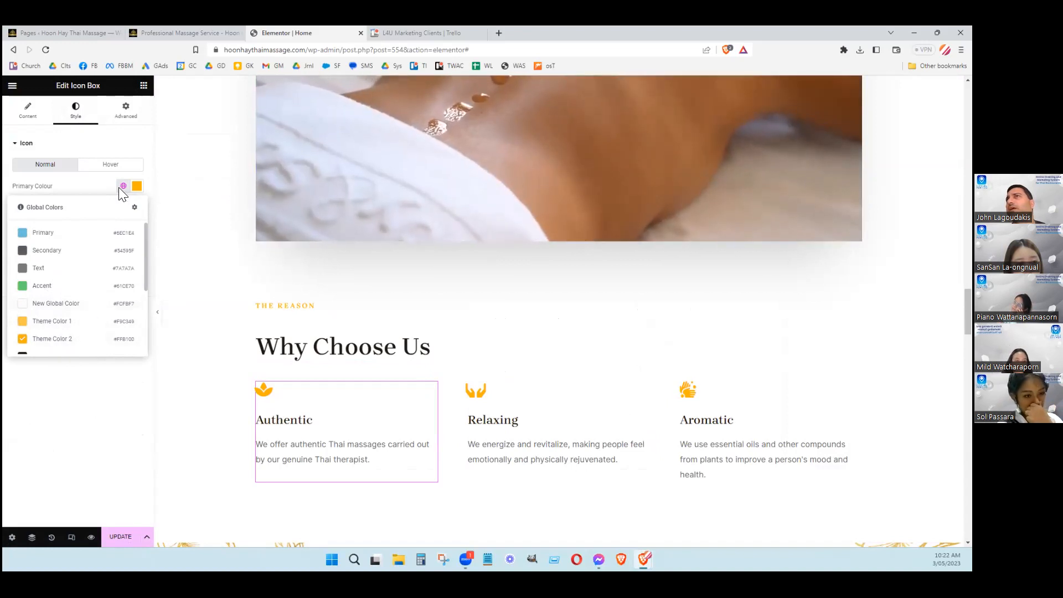
left_click(95, 185)
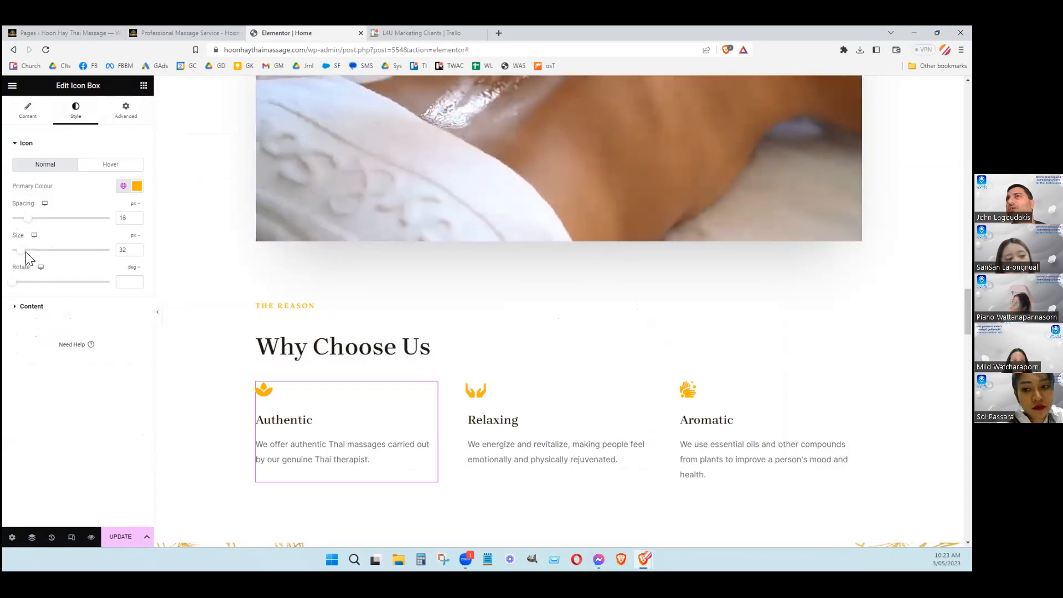
Try an icon spacing of 17 px on the Authentic icon box, set it back to 16 px and update the page
mouse_move(21, 253)
left_mouse_down()
mouse_move(57, 254)
mouse_move(22, 258)
left_mouse_up()
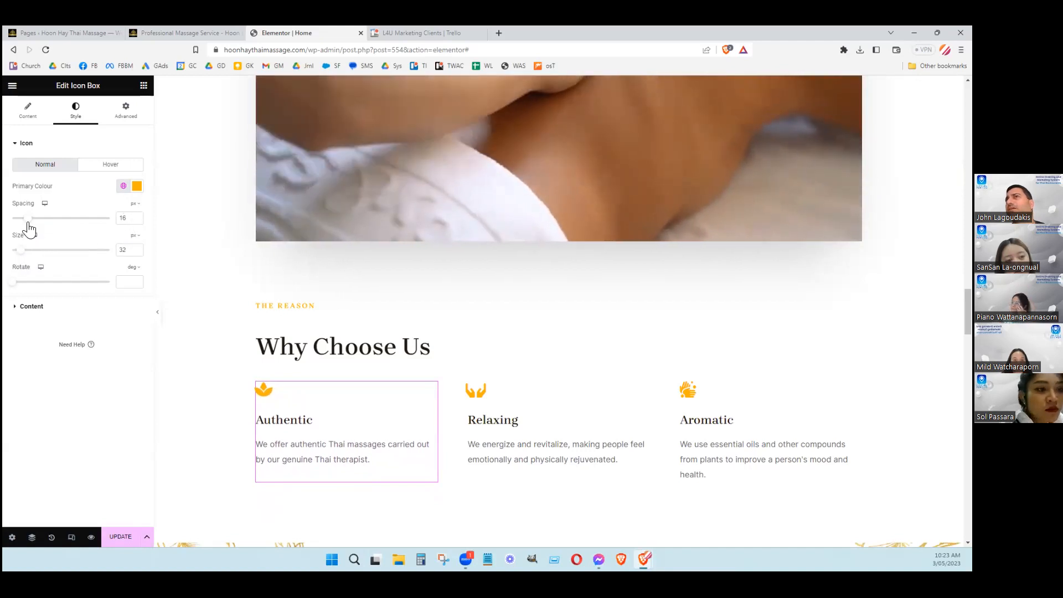
mouse_move(28, 219)
left_mouse_down()
mouse_move(43, 221)
mouse_move(28, 230)
left_mouse_up()
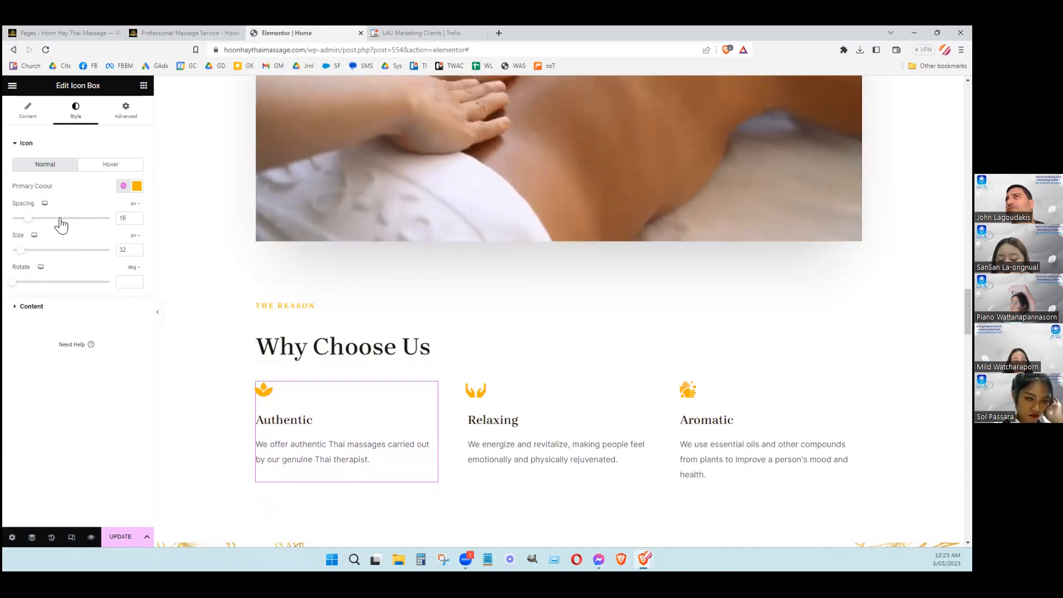
left_click(137, 216)
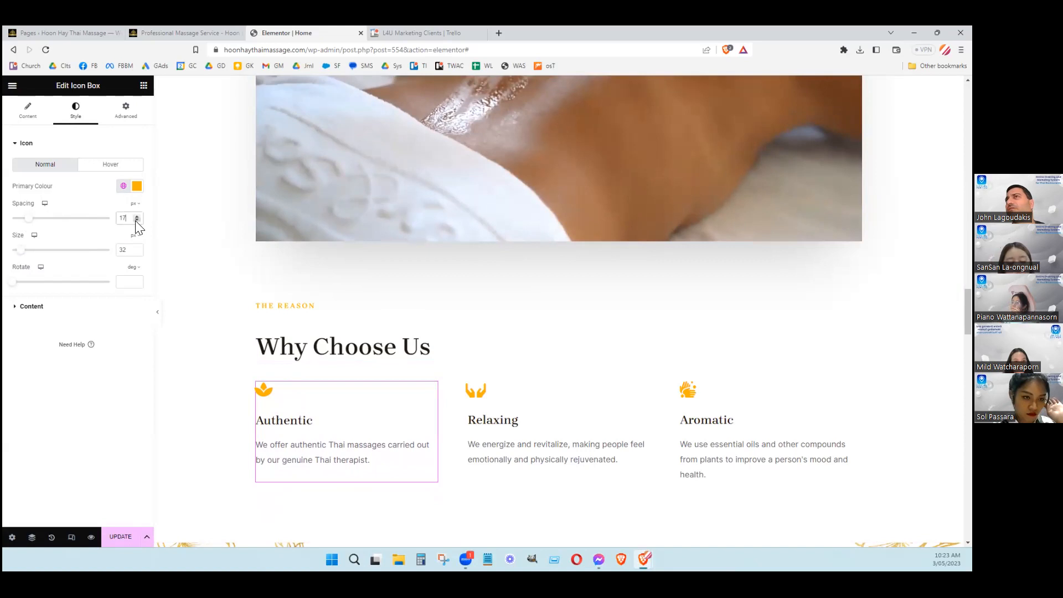
left_click(137, 221)
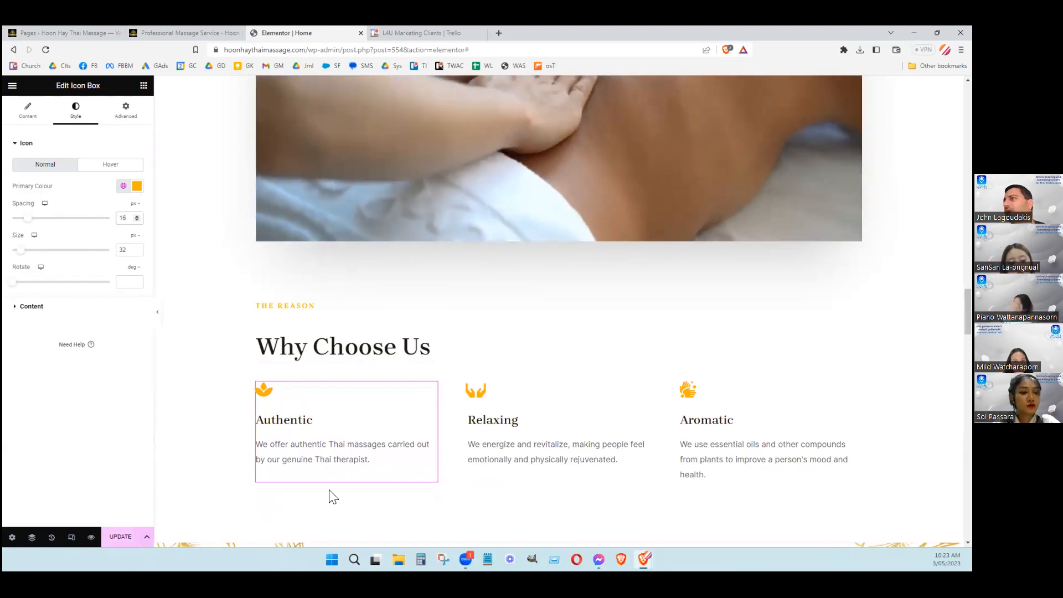
left_click(121, 537)
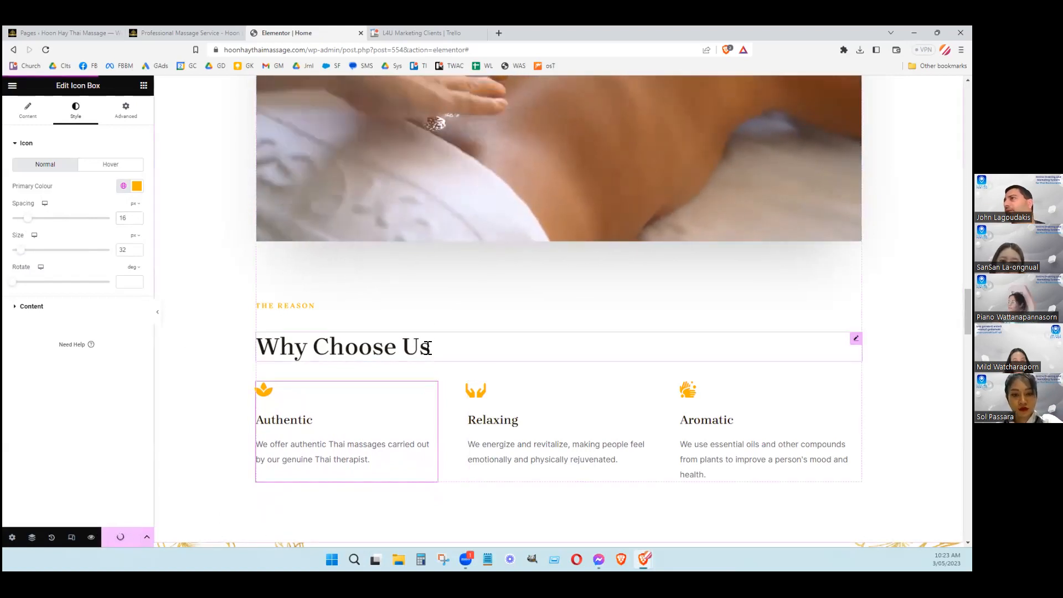
Review the upper homepage sections and open the paragraph under the "Thai Massage & Wellness Services In Christchurch" heading for editing
scroll(460, 306, "up", 8)
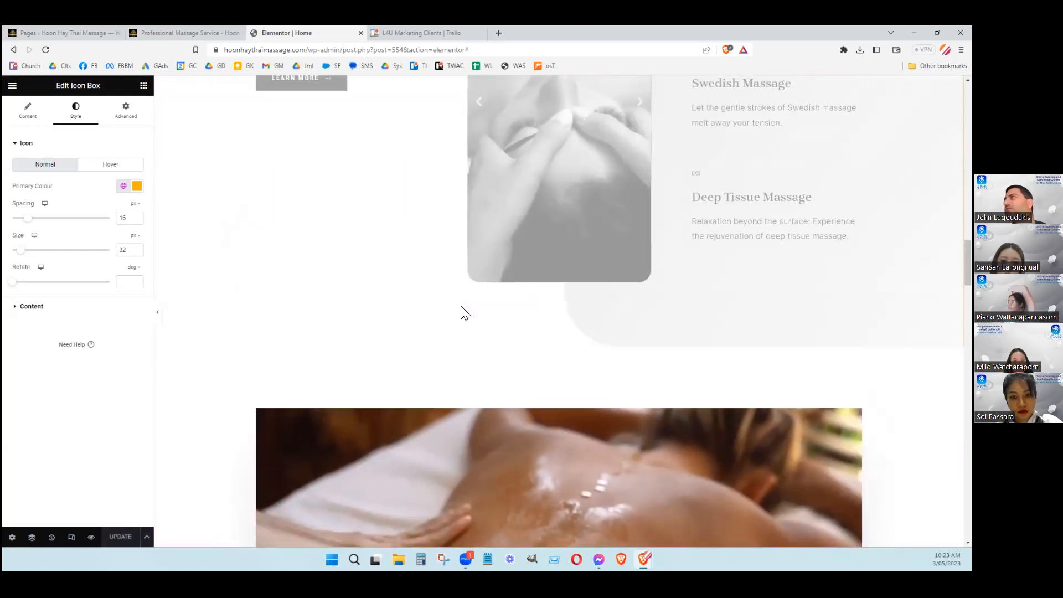
scroll(464, 312, "up", 10)
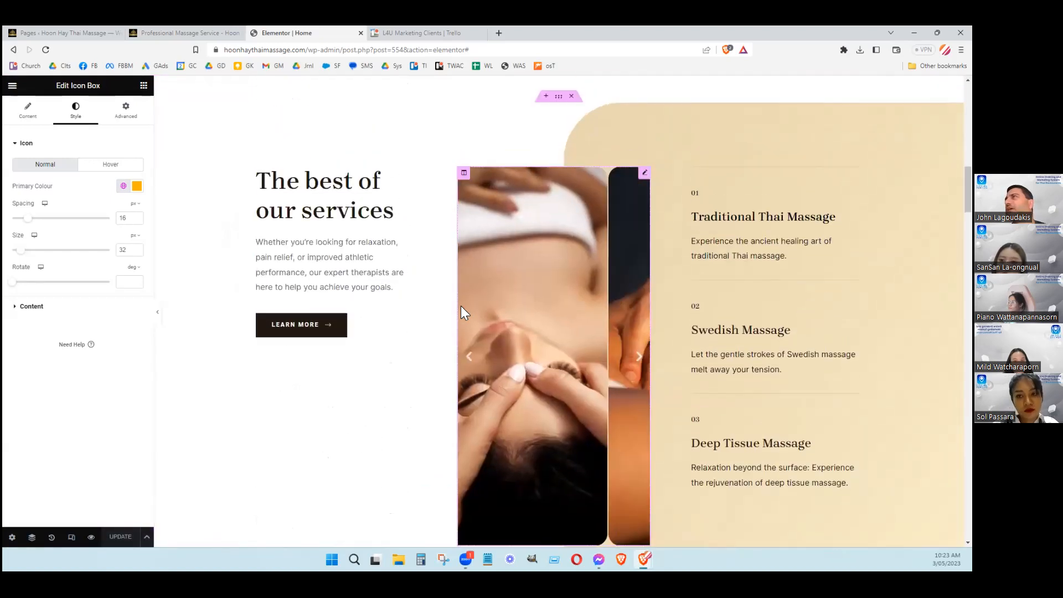
scroll(460, 306, "up", 10)
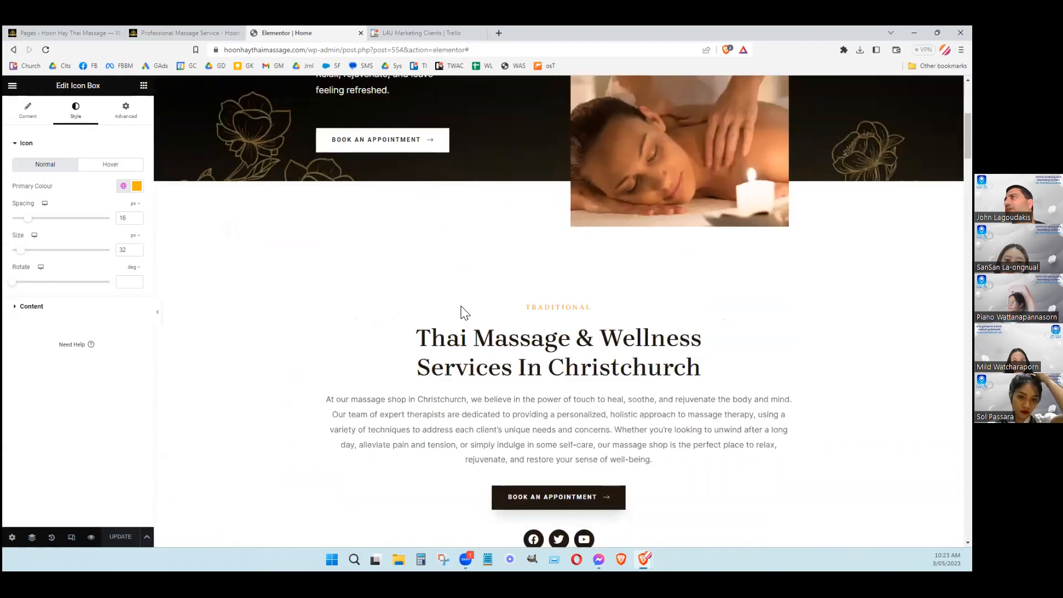
scroll(462, 308, "up", 5)
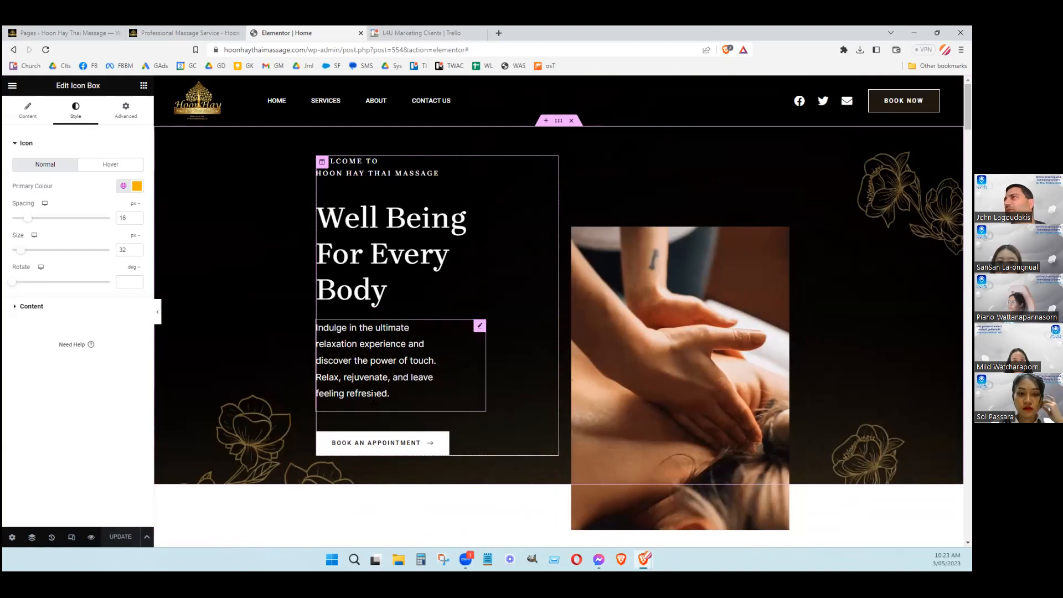
scroll(373, 397, "down", 6)
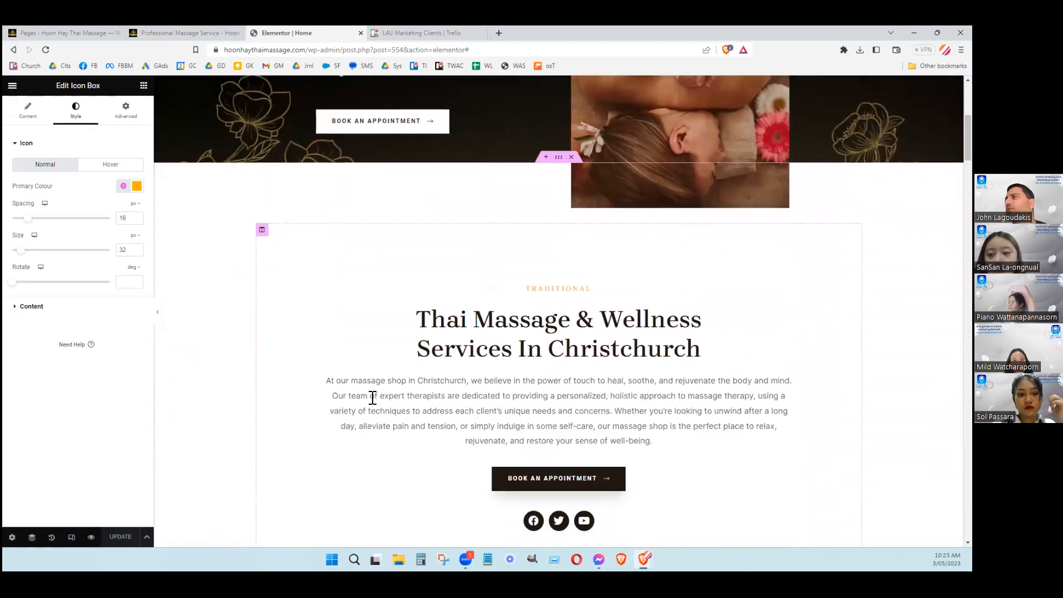
scroll(373, 398, "down", 2)
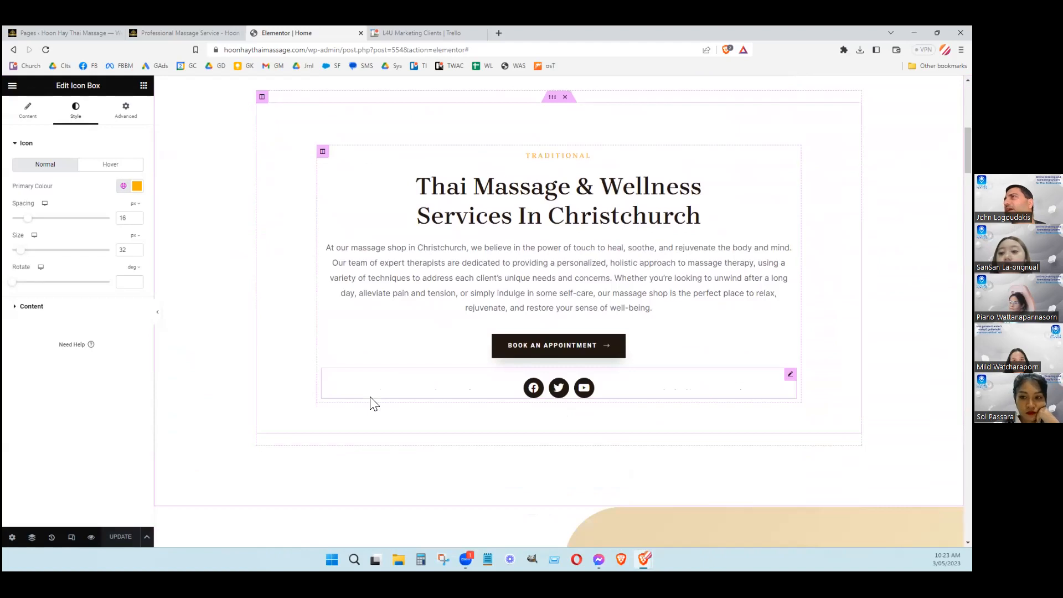
scroll(374, 403, "down", 1)
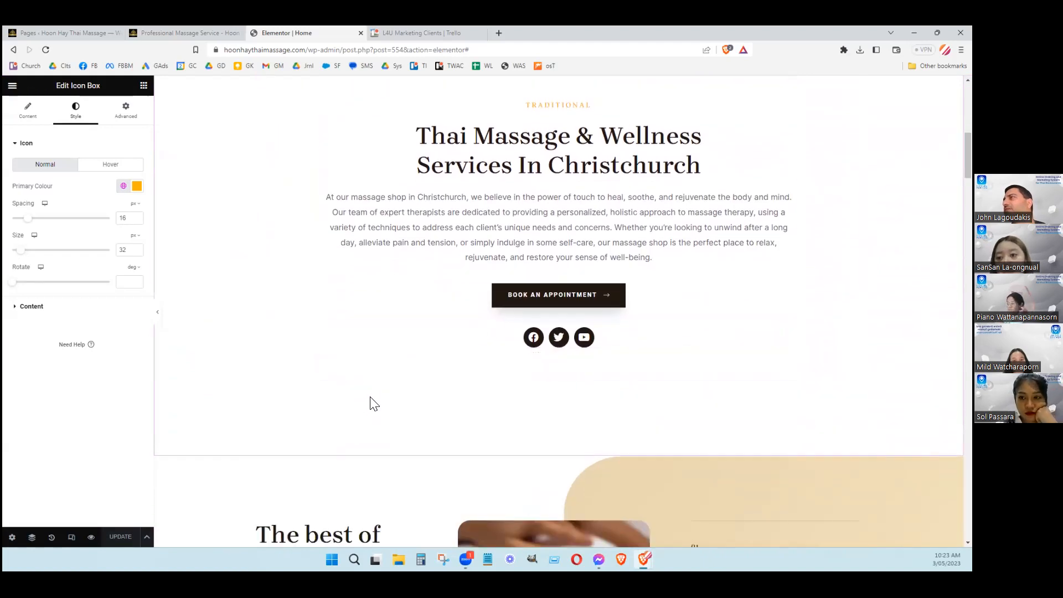
scroll(514, 349, "up", 2)
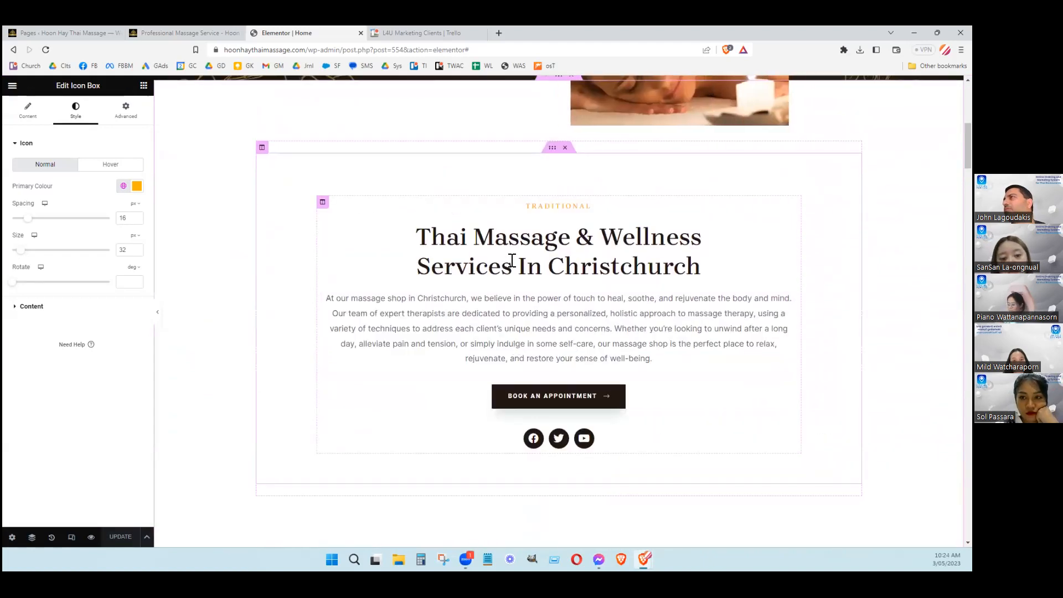
left_click_drag(457, 242, 659, 268)
left_click(477, 299)
left_click_drag(438, 299, 477, 299)
left_click(537, 332)
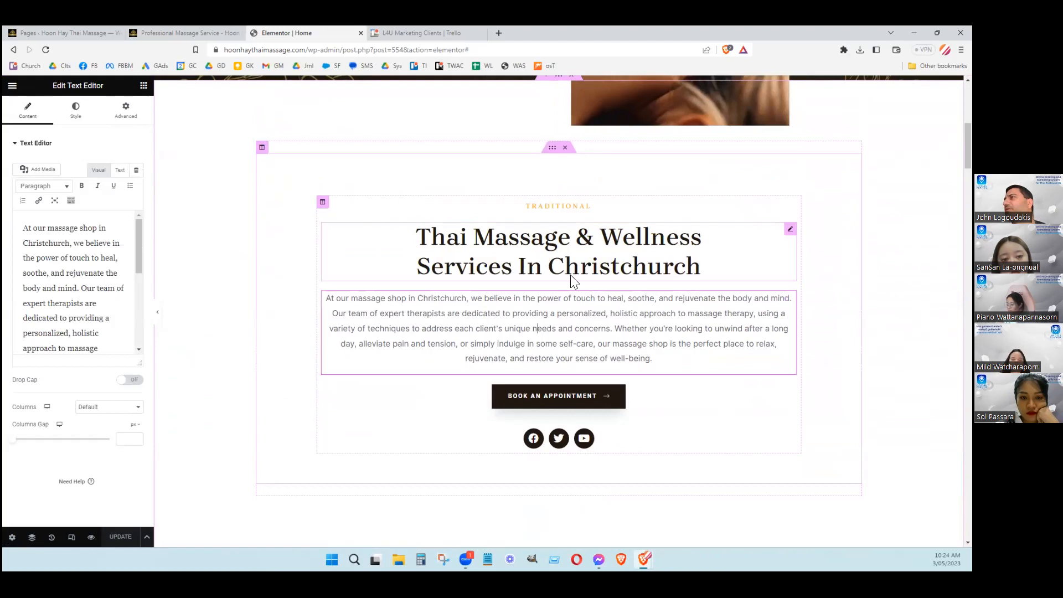
Open the list of available widgets and browse the Basic, Pro and General groups
left_click(143, 87)
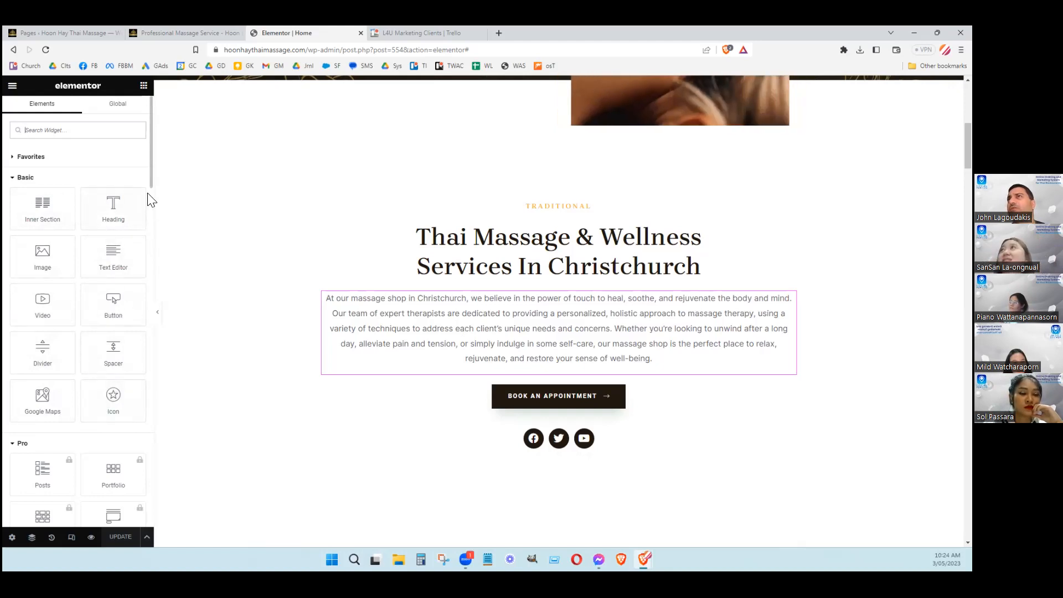
scroll(73, 365, "down", 4)
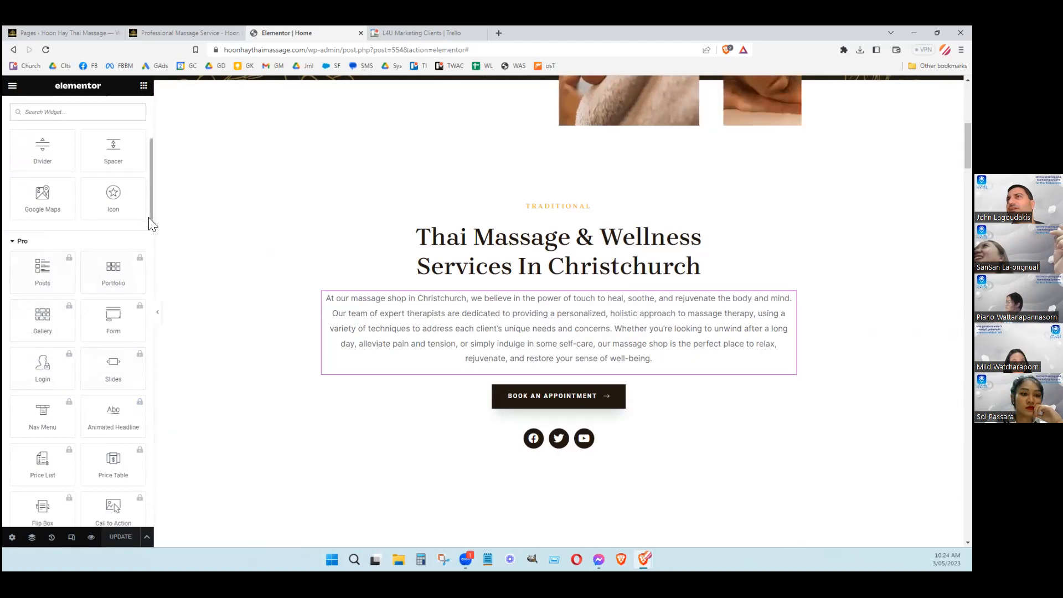
scroll(148, 222, "down", 8)
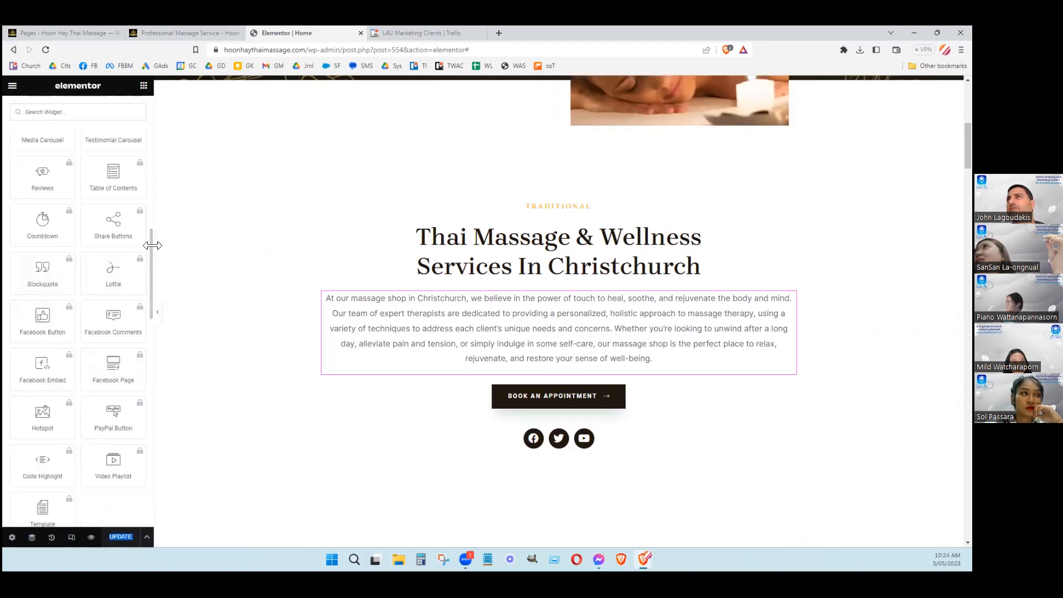
left_click_drag(149, 255, 139, 336)
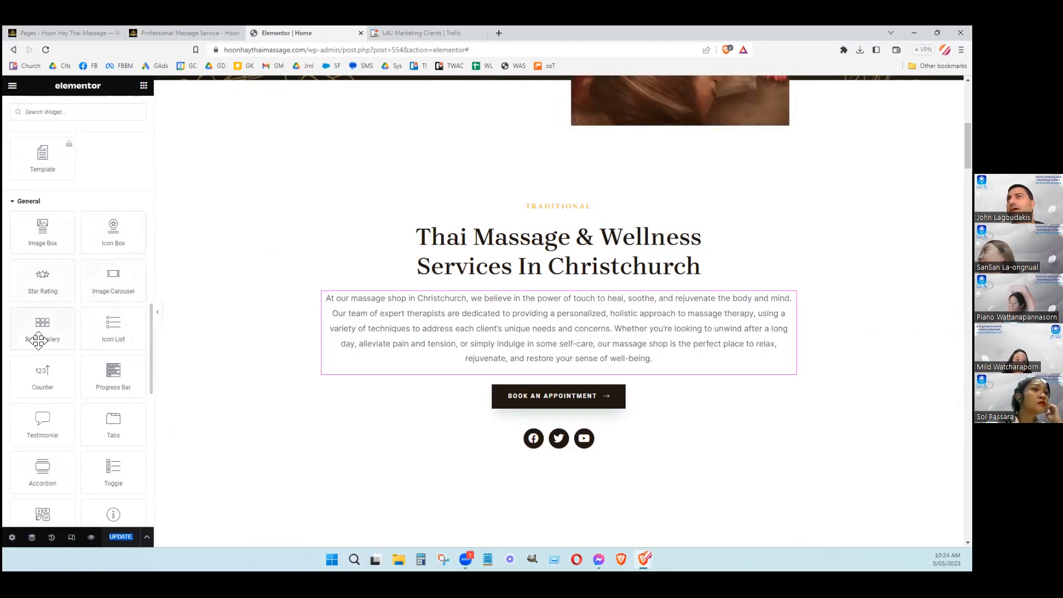
scroll(52, 359, "down", 1)
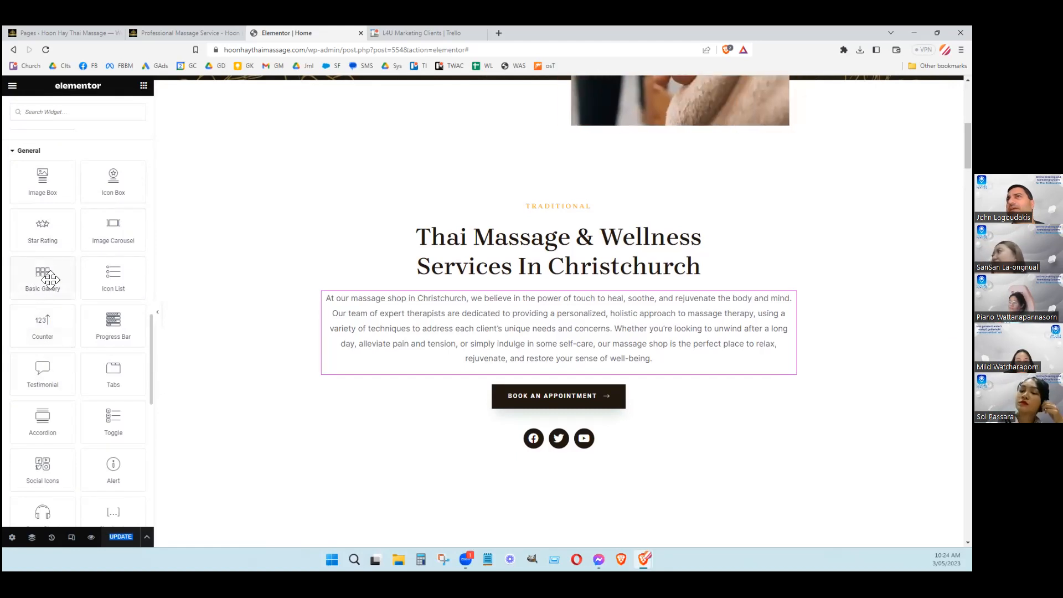
scroll(52, 290, "up", 2)
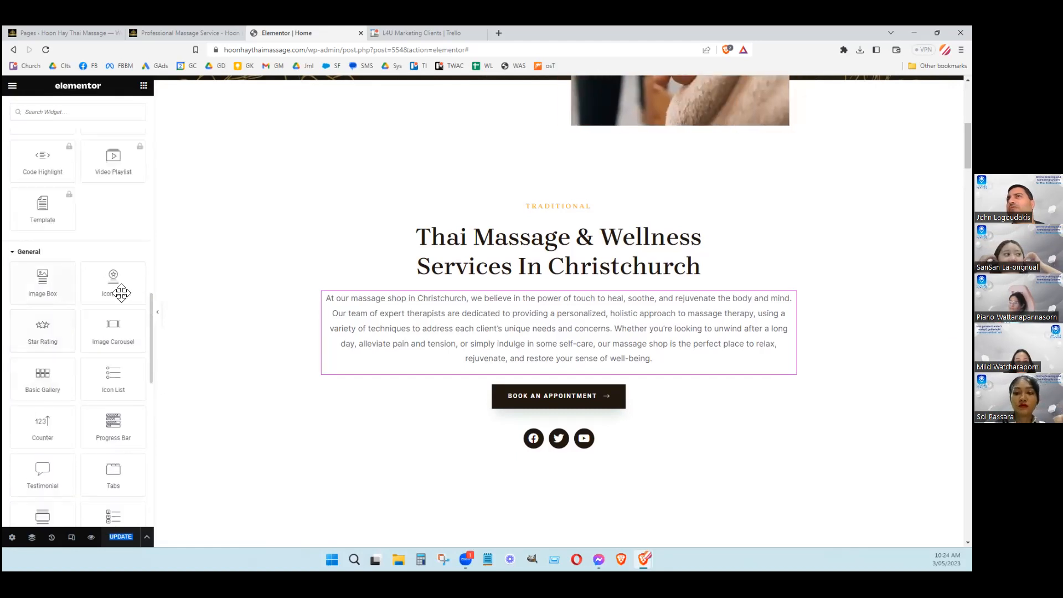
Examine the rest of the widget list, including the General, Pro and Elementor Header & Footer Builder groups
scroll(785, 221, "up", 5)
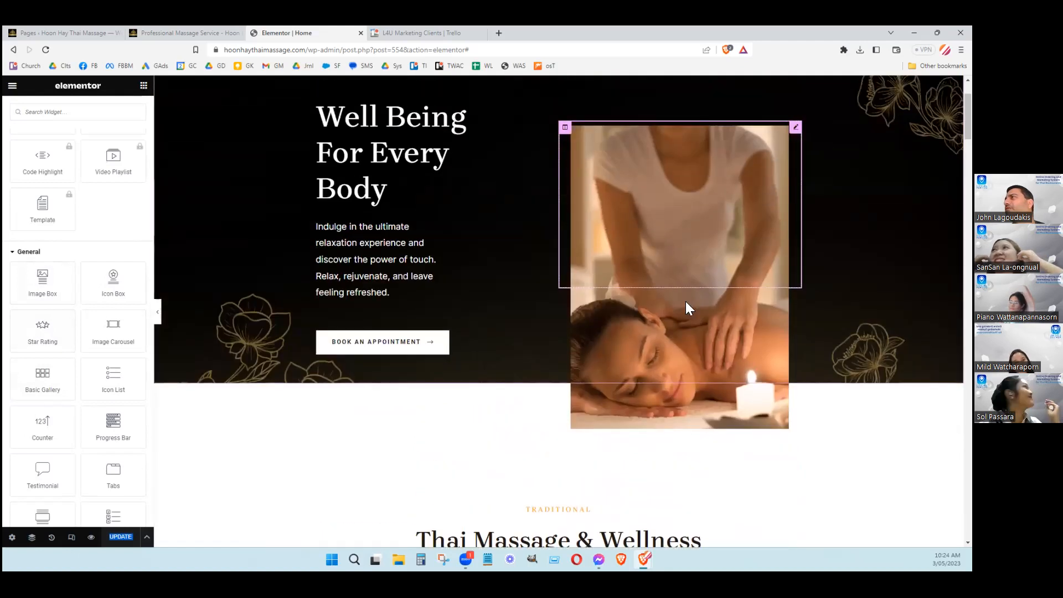
scroll(66, 354, "down", 3)
scroll(52, 380, "down", 2)
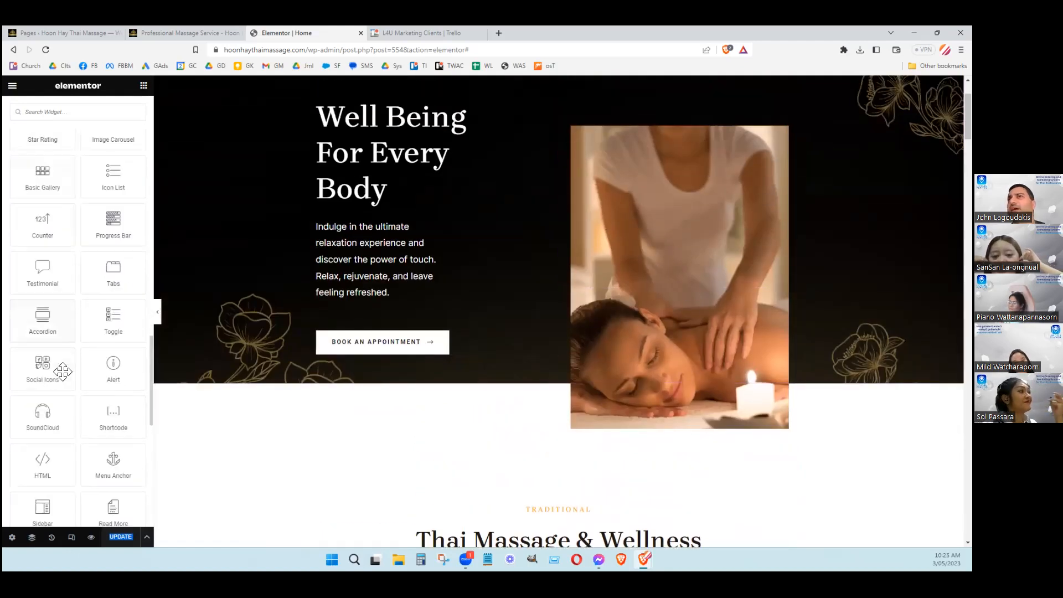
scroll(50, 413, "down", 3)
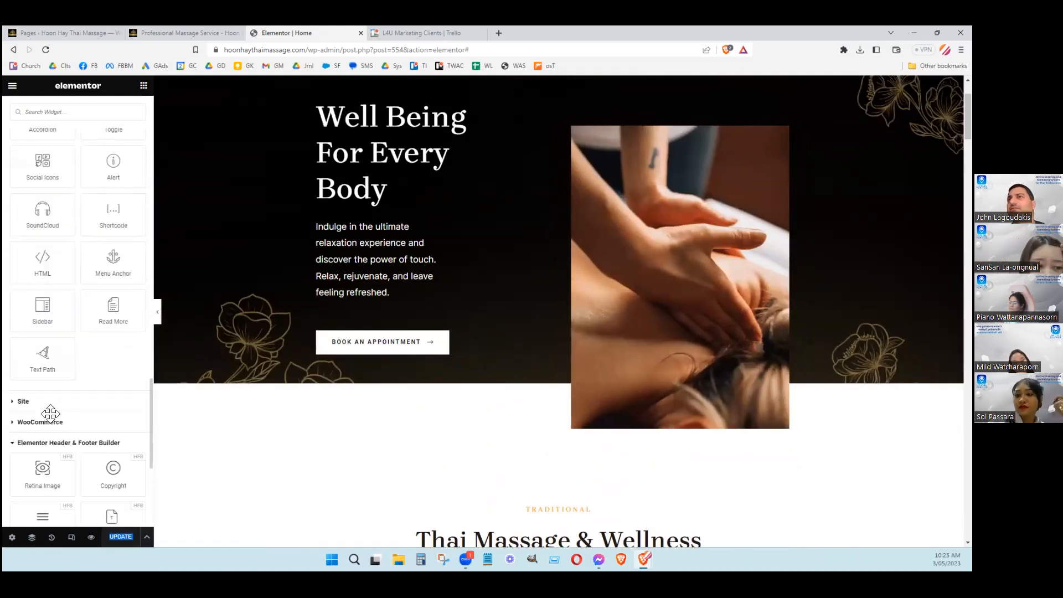
scroll(50, 413, "up", 4)
scroll(45, 269, "up", 8)
scroll(509, 481, "down", 1)
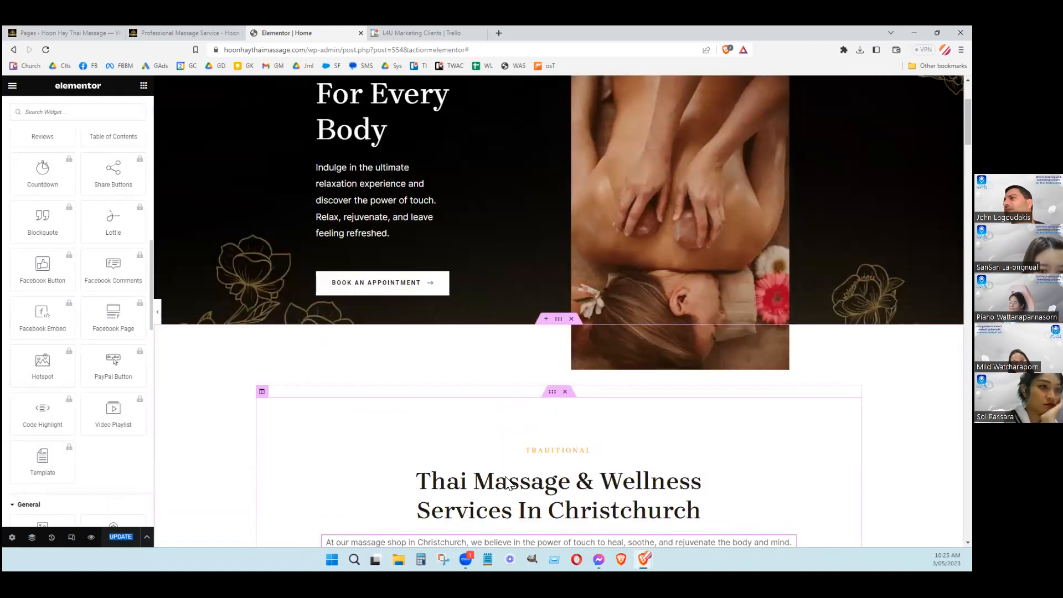
scroll(509, 481, "down", 4)
scroll(102, 289, "up", 3)
Insert an Image widget between the "Thai Massage & Wellness Services In Christchurch" heading and its paragraph
scroll(102, 289, "up", 10)
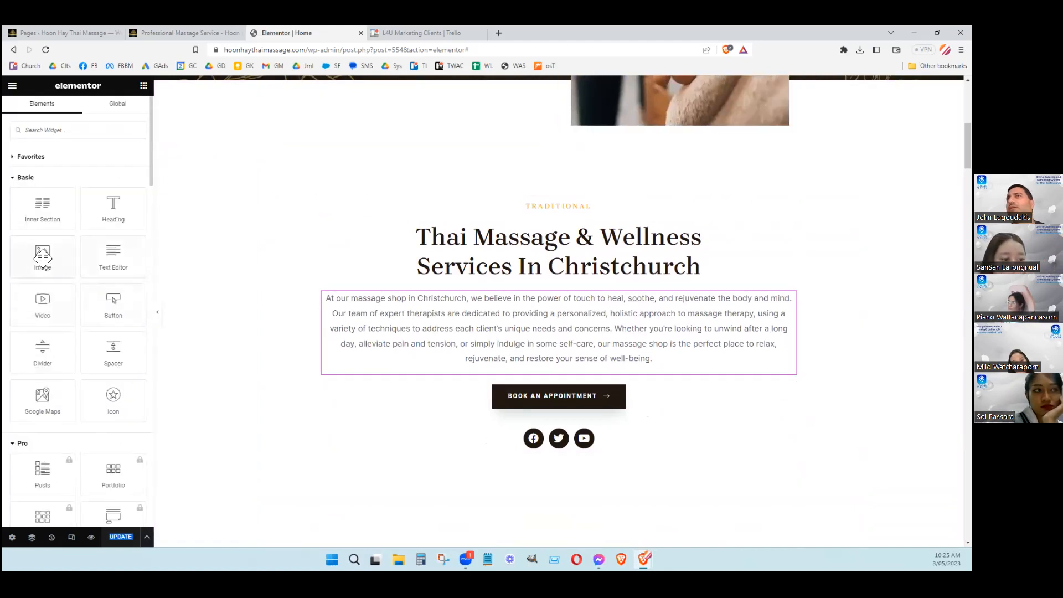
left_click_drag(38, 257, 551, 272)
scroll(489, 377, "down", 5)
scroll(490, 368, "up", 4)
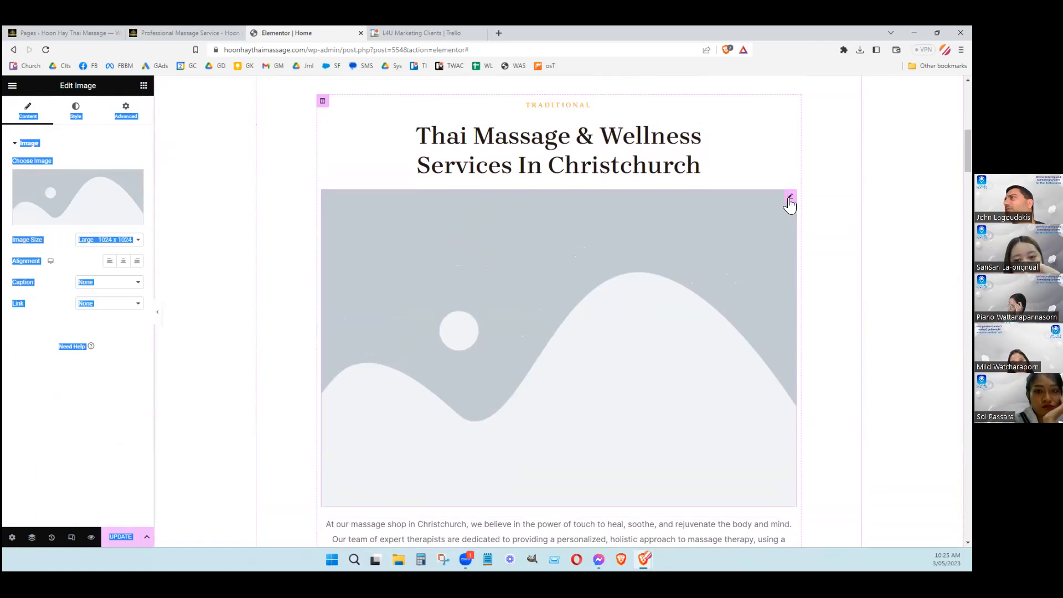
Choose Hoon-Hay-Logo-Transparent-2.png from the media library as the new widget's image
left_click(77, 203)
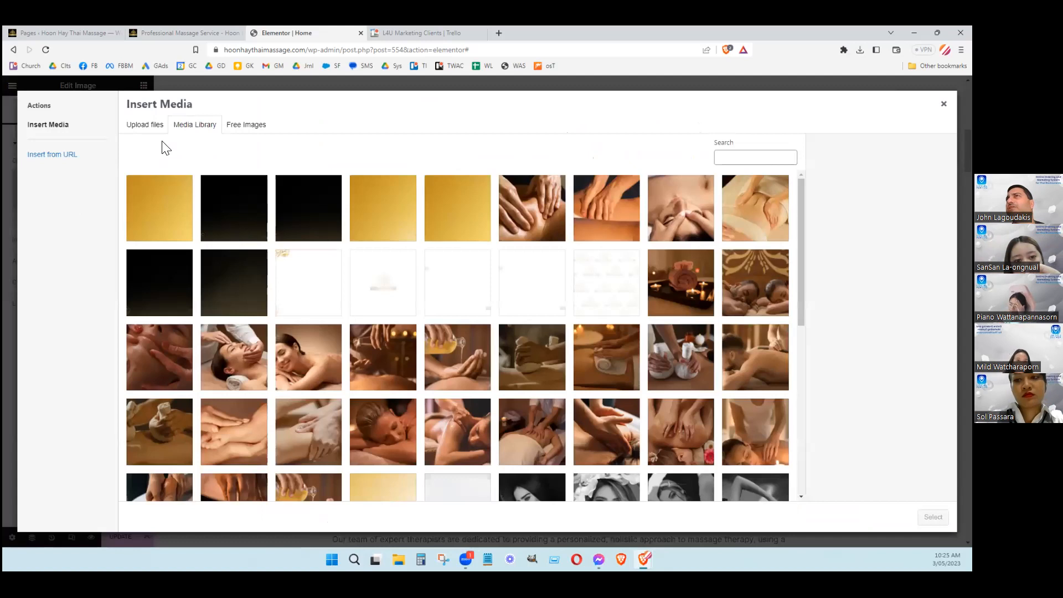
left_click(141, 126)
left_click(195, 125)
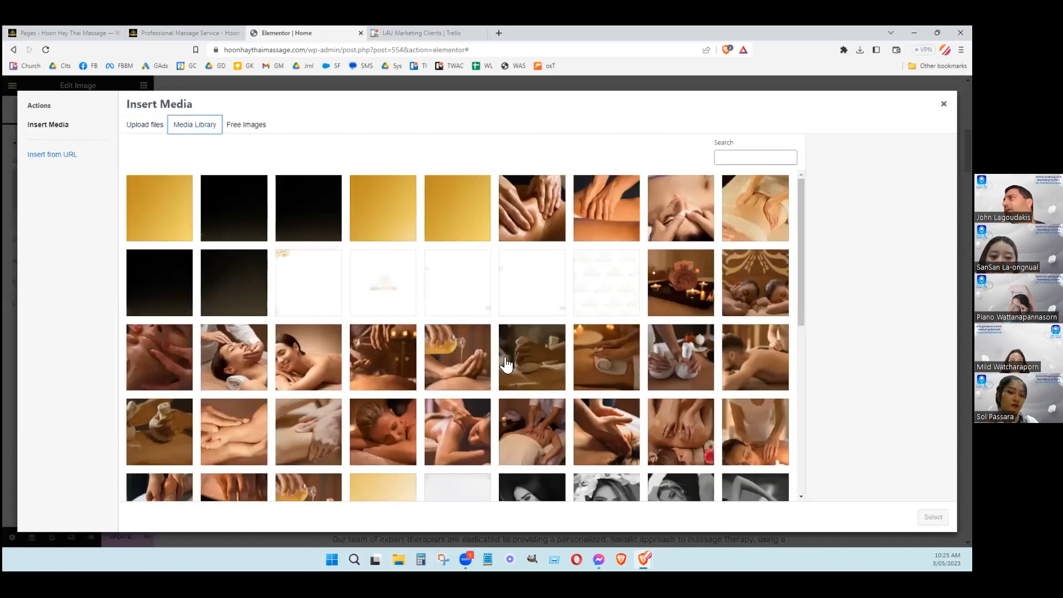
scroll(505, 395, "down", 5)
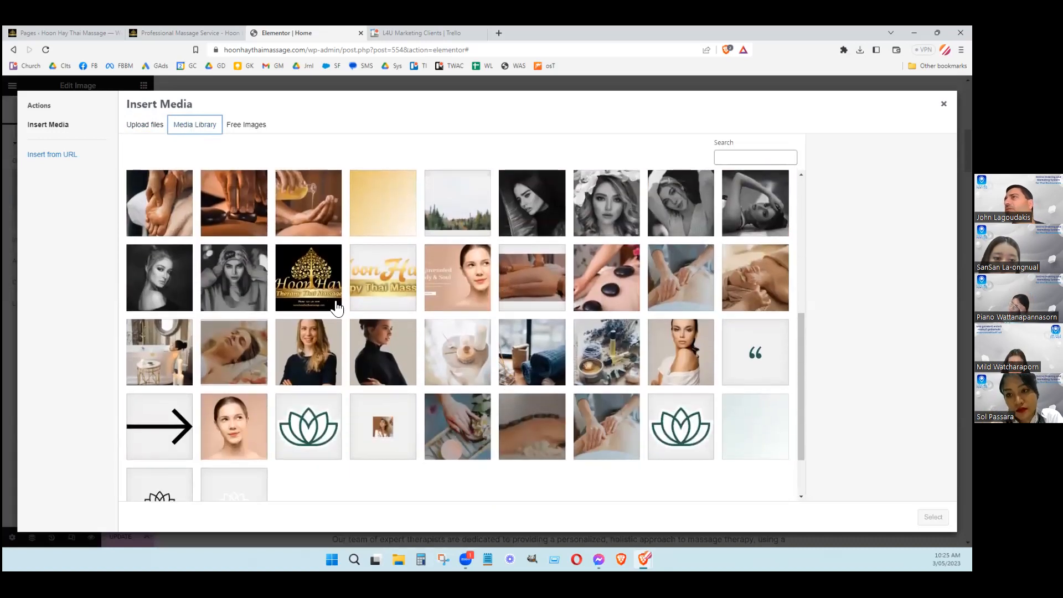
left_click(385, 293)
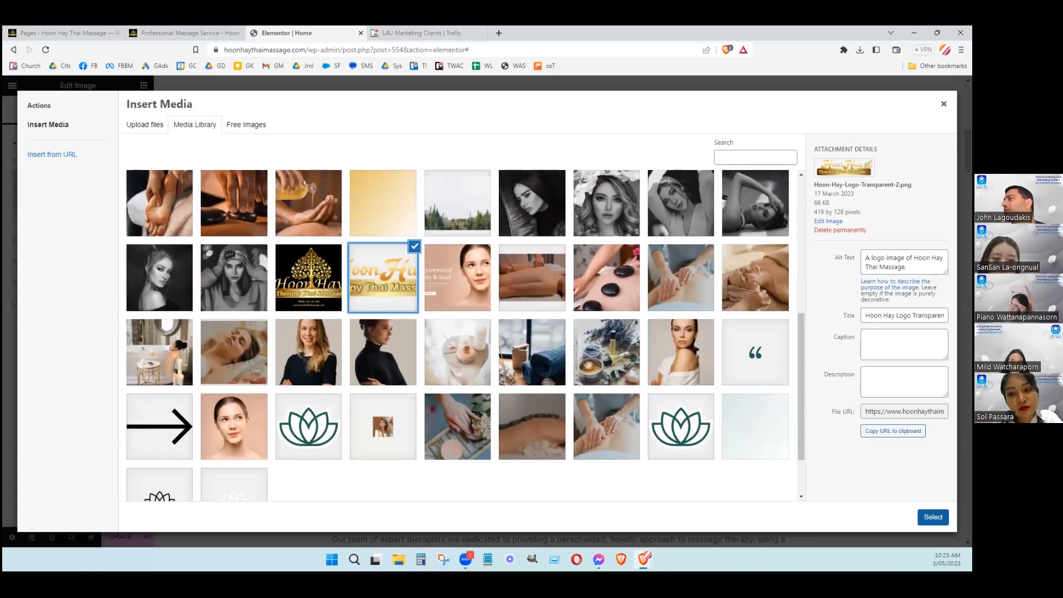
left_click(933, 517)
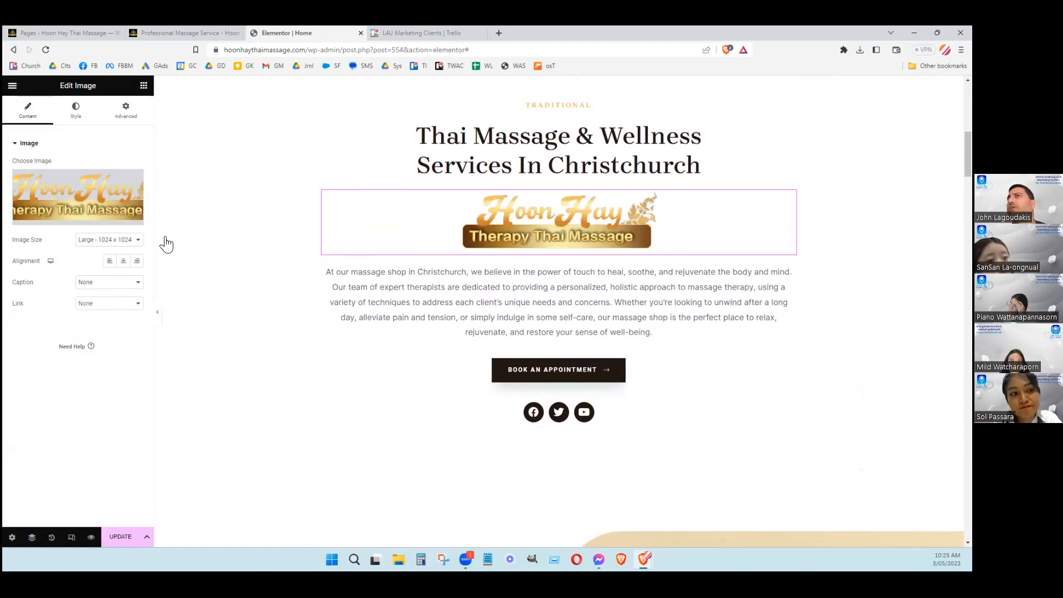
Try the Medium Large, Medium and Thumbnail sizes on the logo image, finishing with Large - 1024 x 1024
left_click(134, 244)
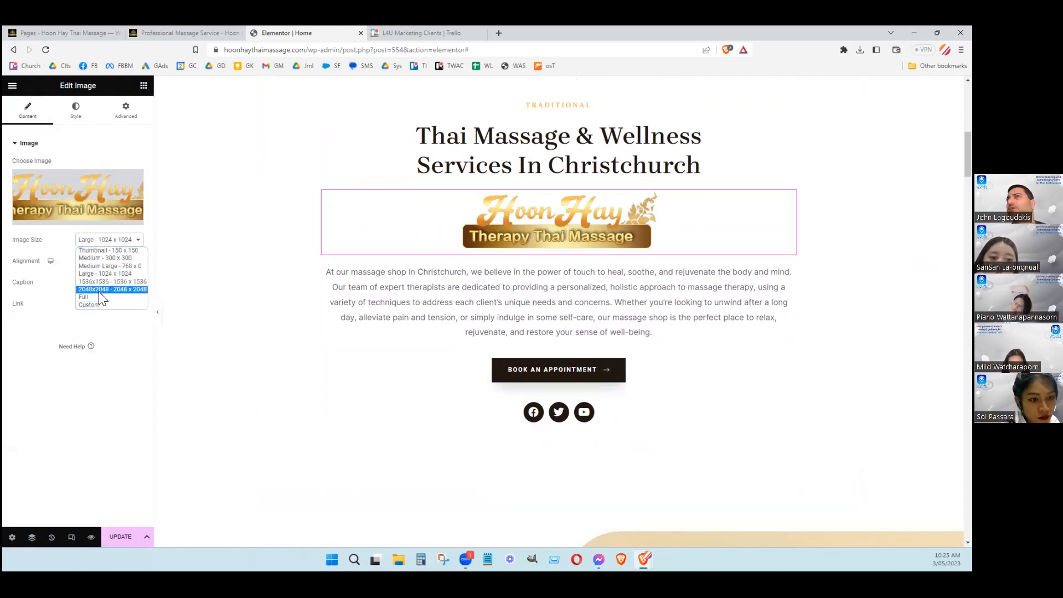
left_click(104, 265)
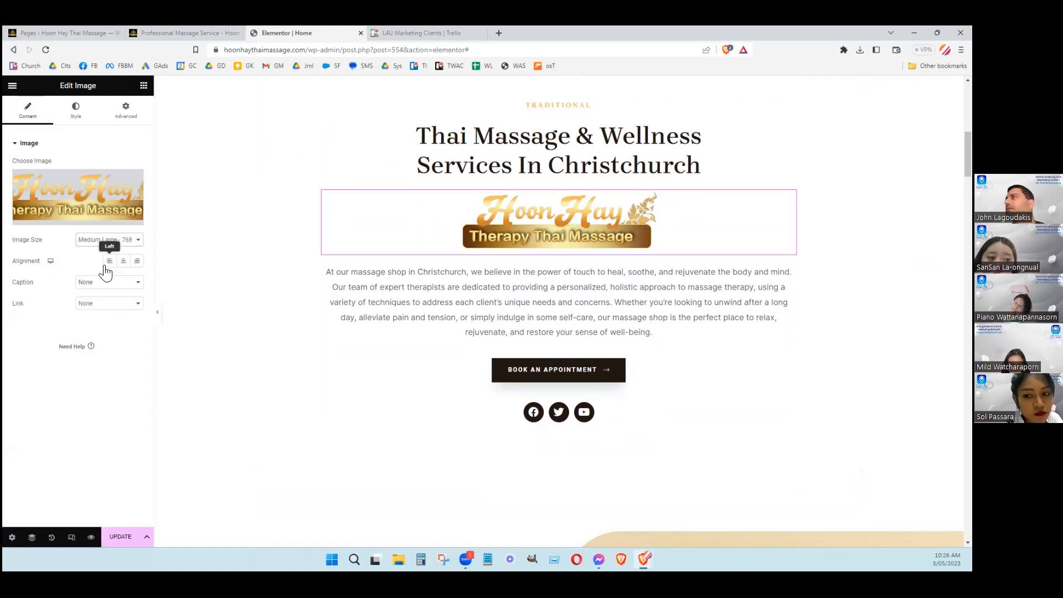
left_click(104, 241)
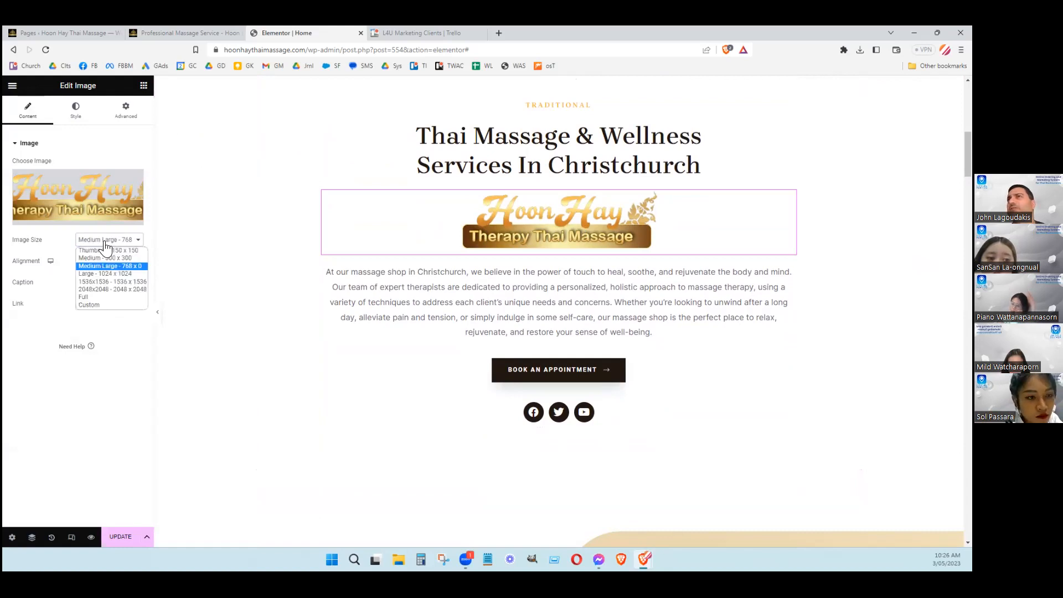
left_click(109, 260)
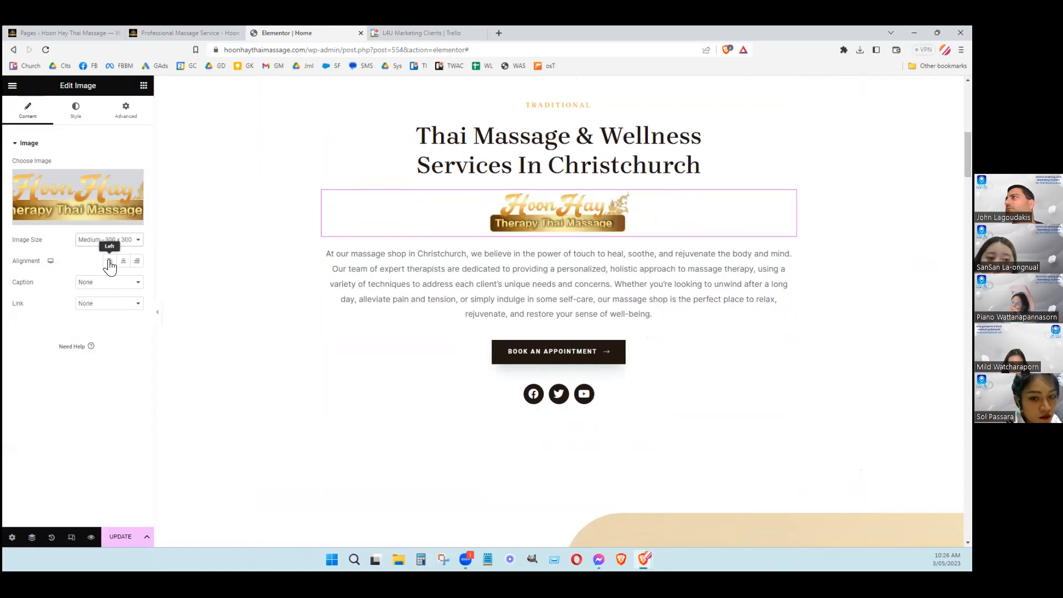
left_click(108, 241)
left_click(111, 251)
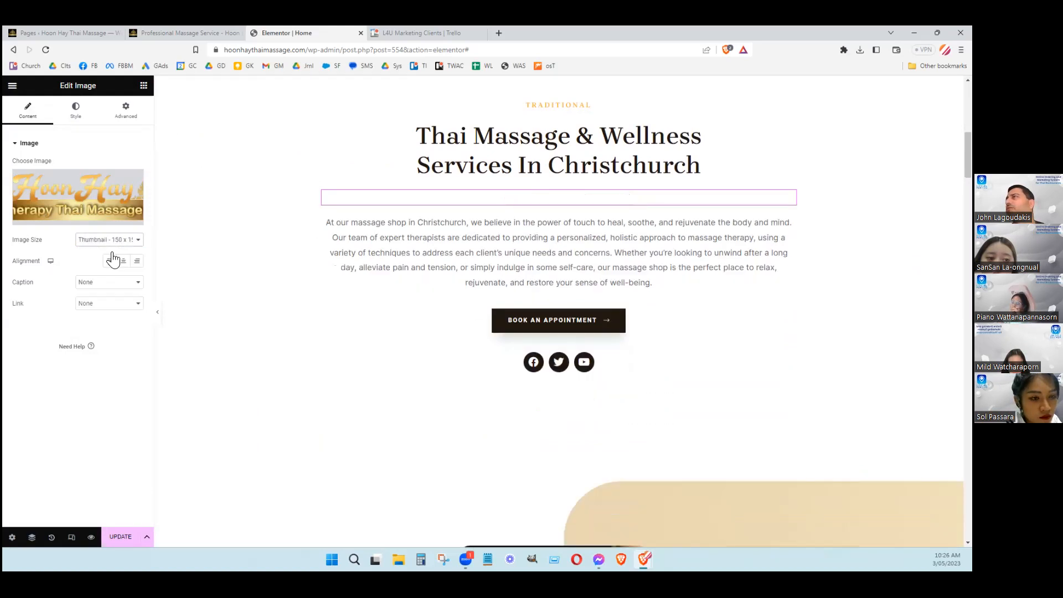
left_click(112, 244)
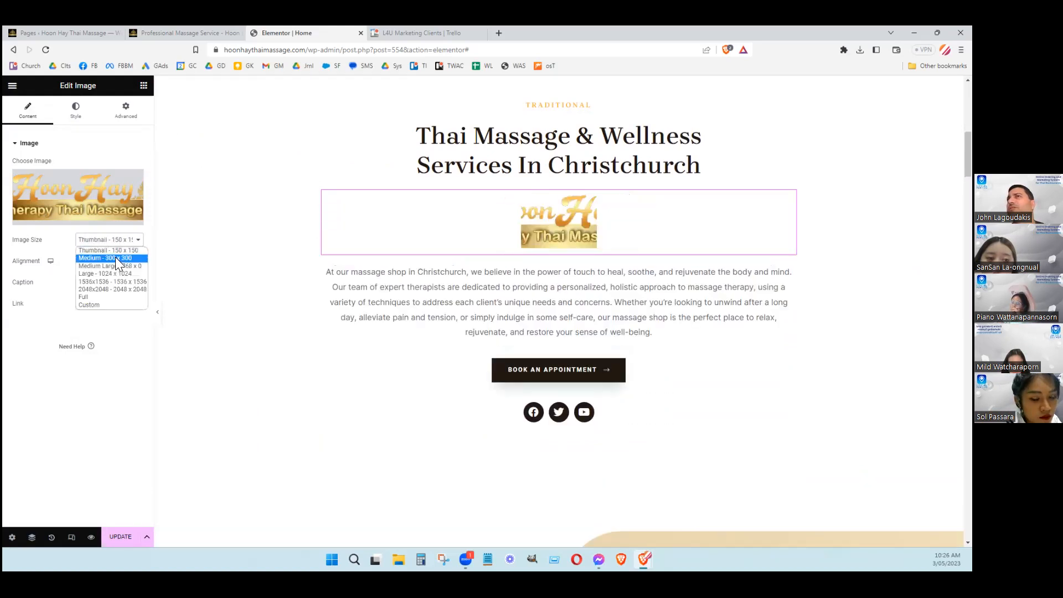
left_click(116, 258)
left_click(111, 241)
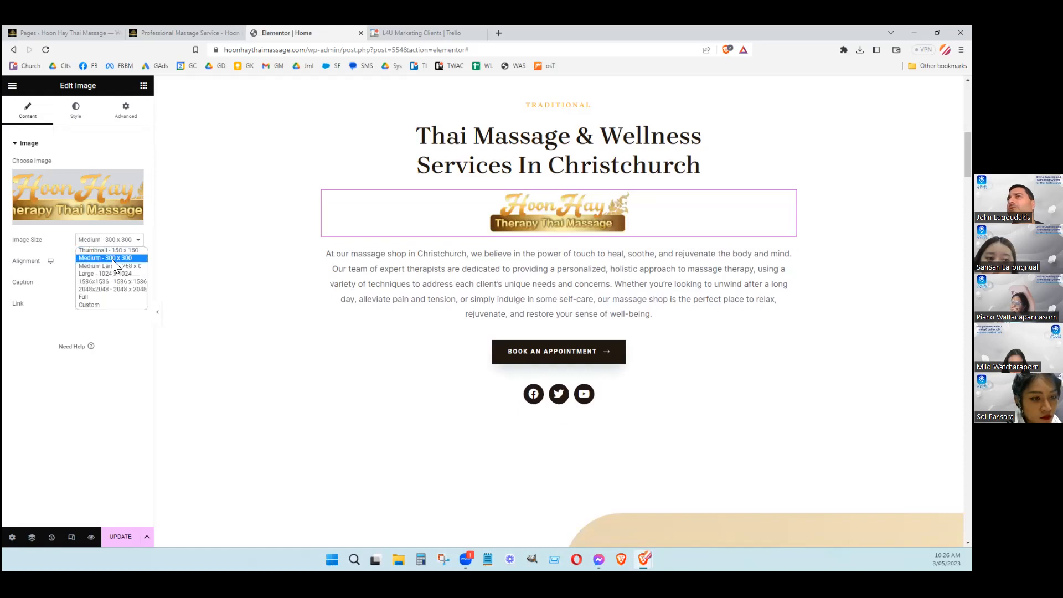
left_click(110, 274)
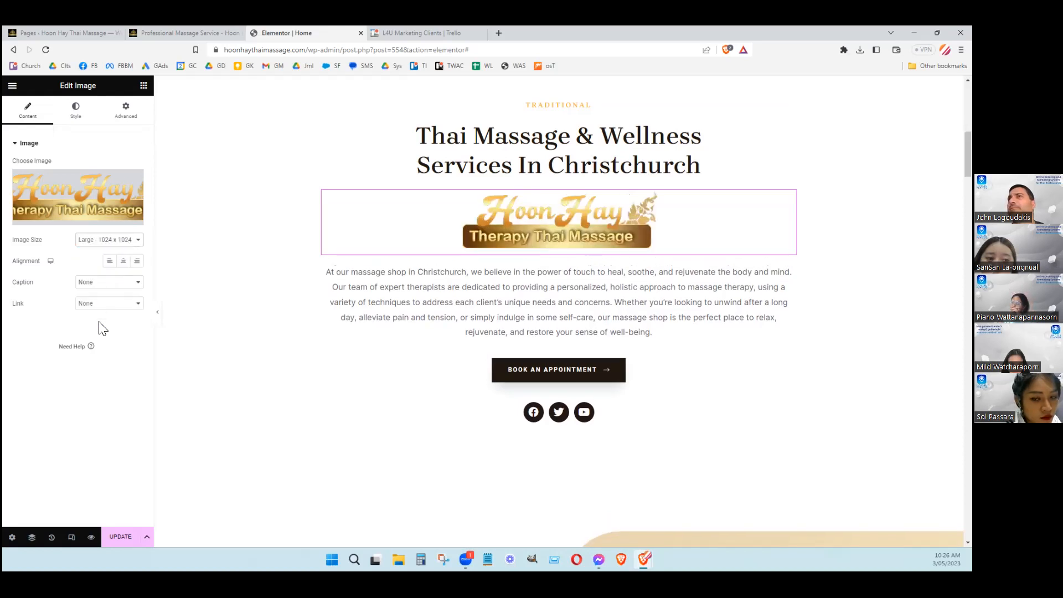
Switch the logo image's size to Custom and open its width and height values for entry
left_click(107, 244)
left_click(99, 303)
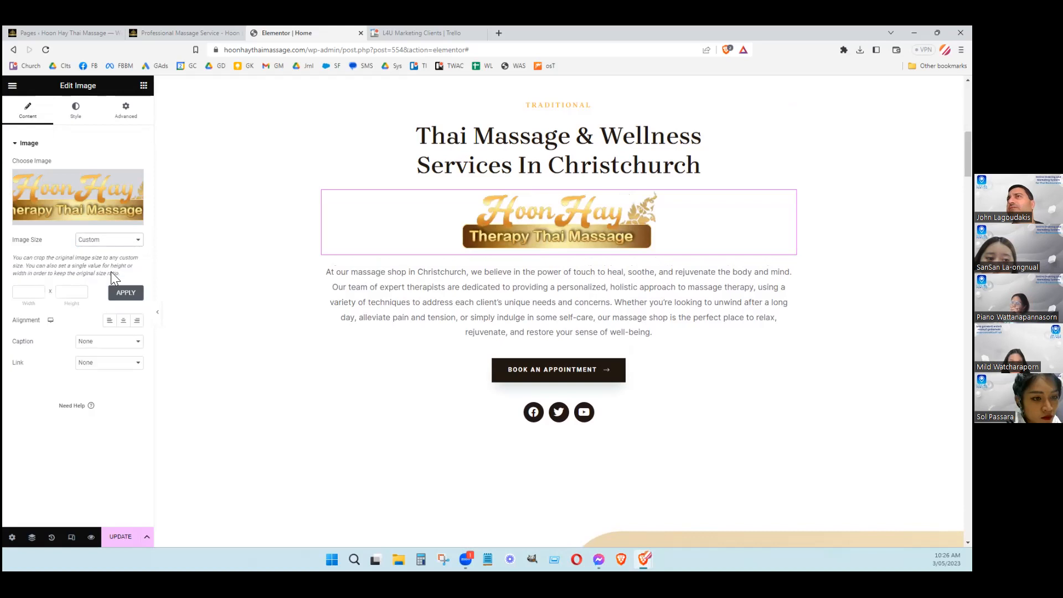
left_click(28, 294)
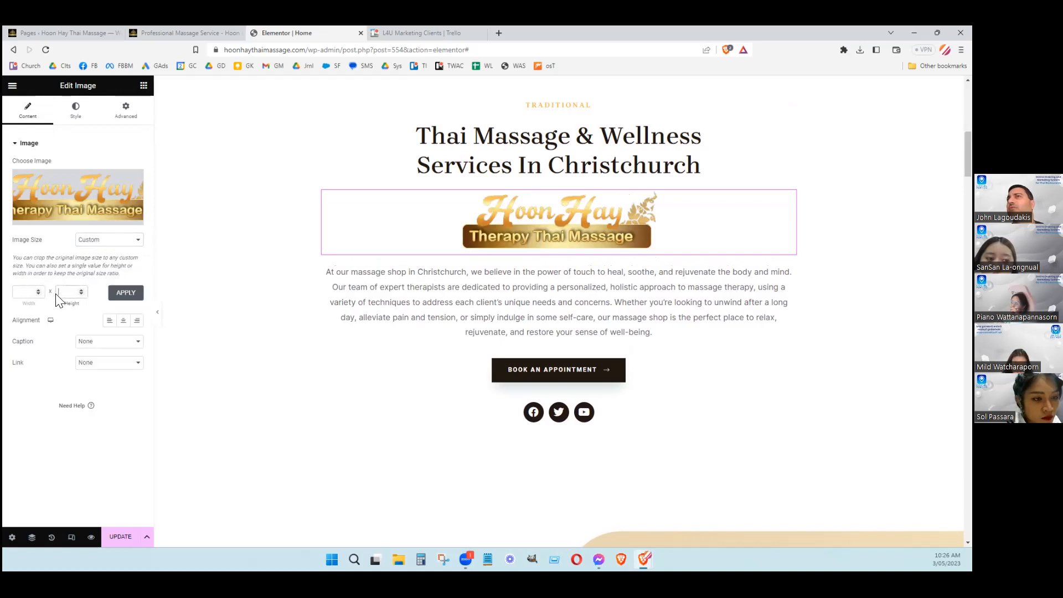
Try left and right alignment on the logo image, finishing with centre alignment
left_click(110, 321)
left_click(137, 323)
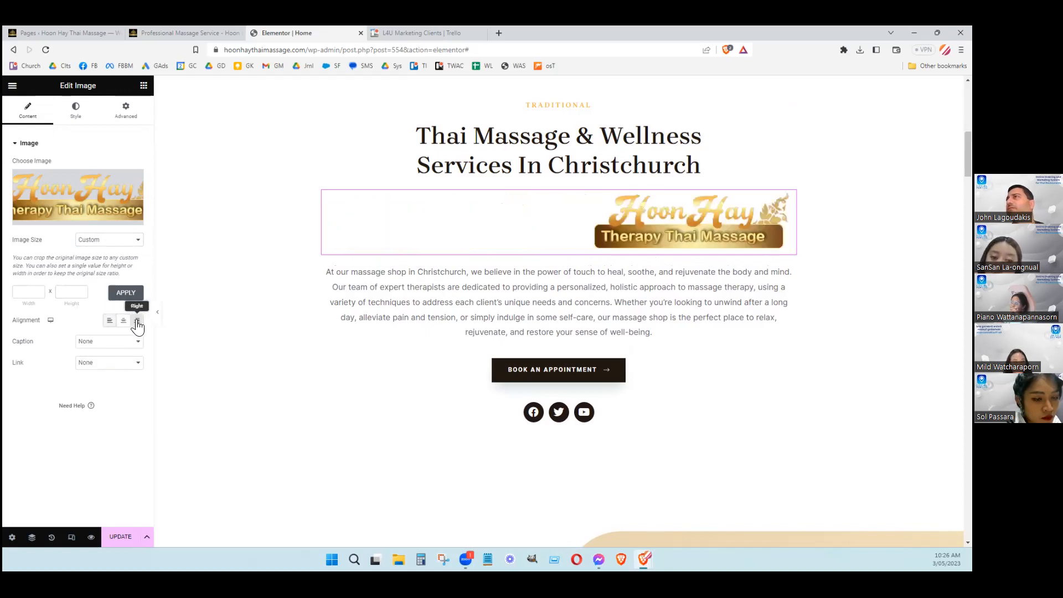
left_click(123, 321)
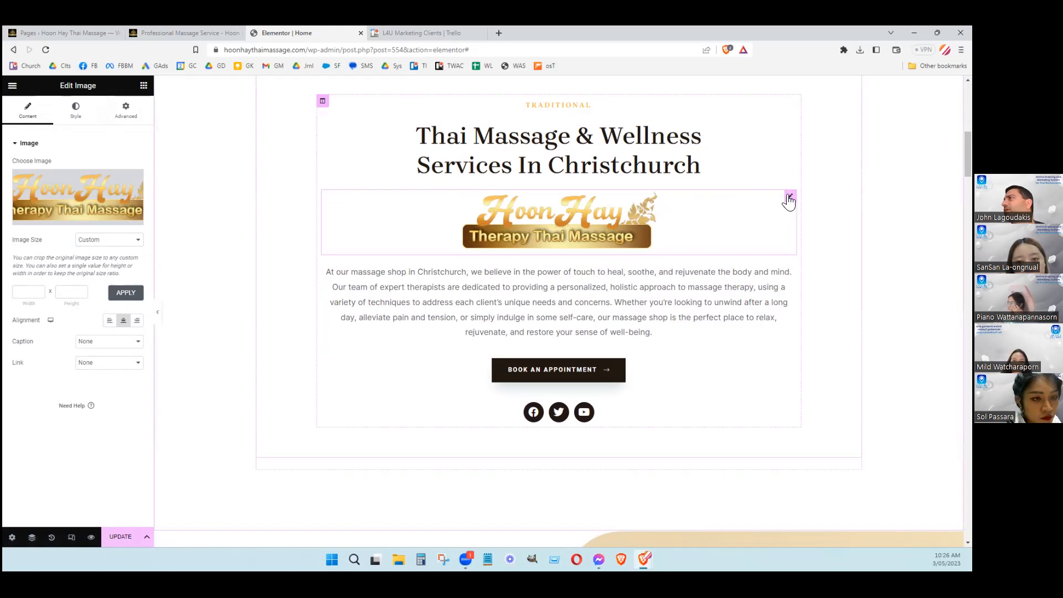
Delete the logo image widget from under the "Thai Massage & Wellness Services In Christchurch" heading
right_click(789, 200)
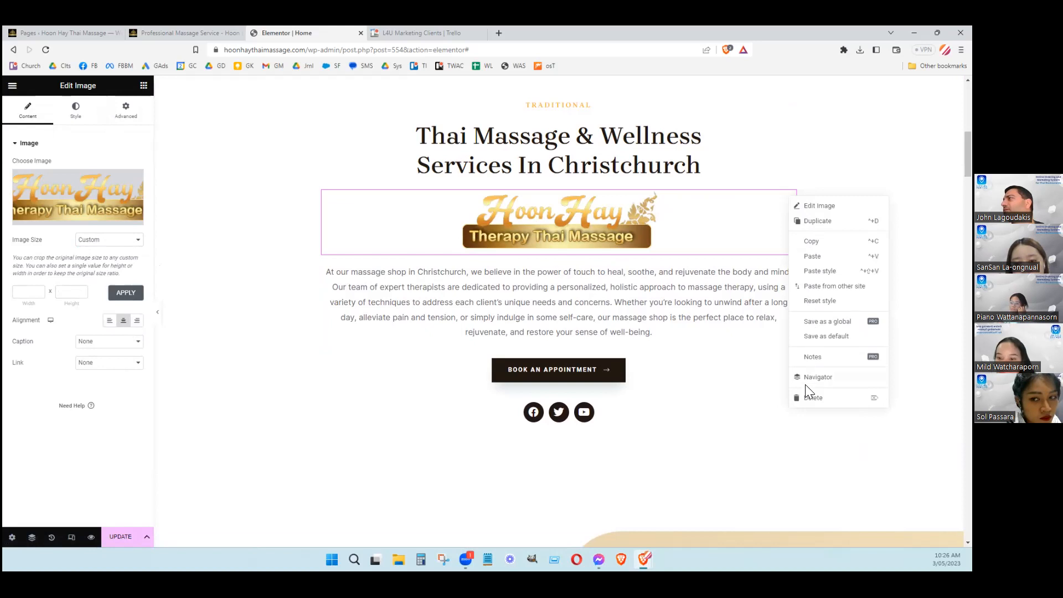
left_click(810, 398)
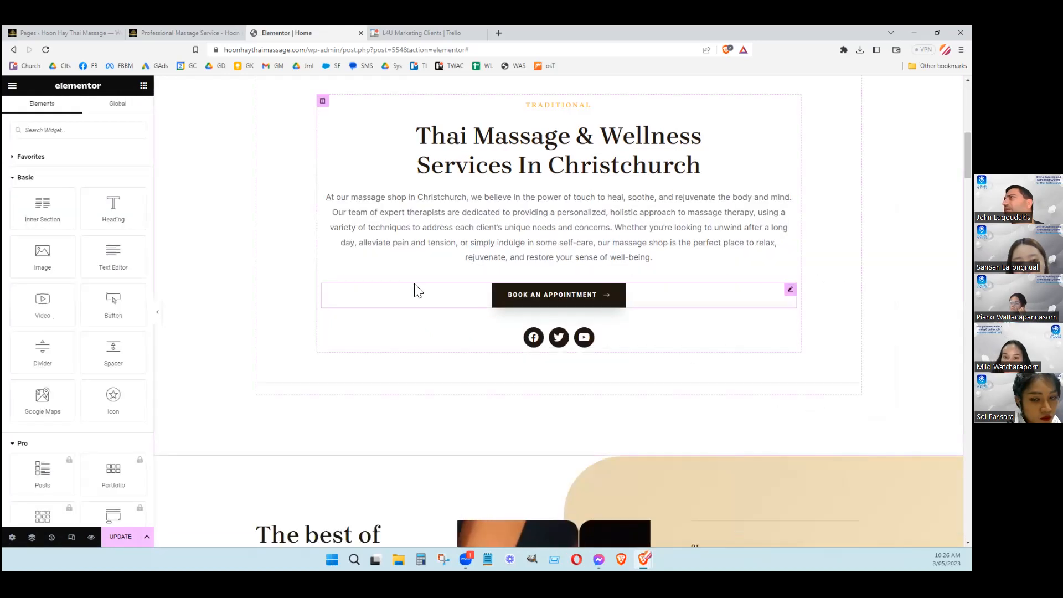
scroll(246, 353, "up", 2)
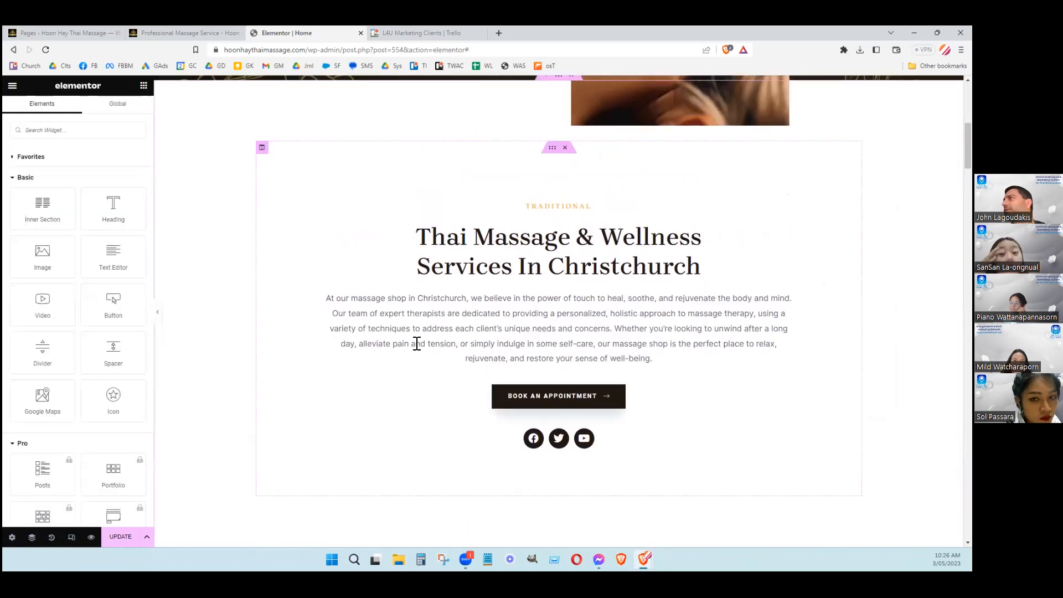
scroll(420, 345, "up", 1)
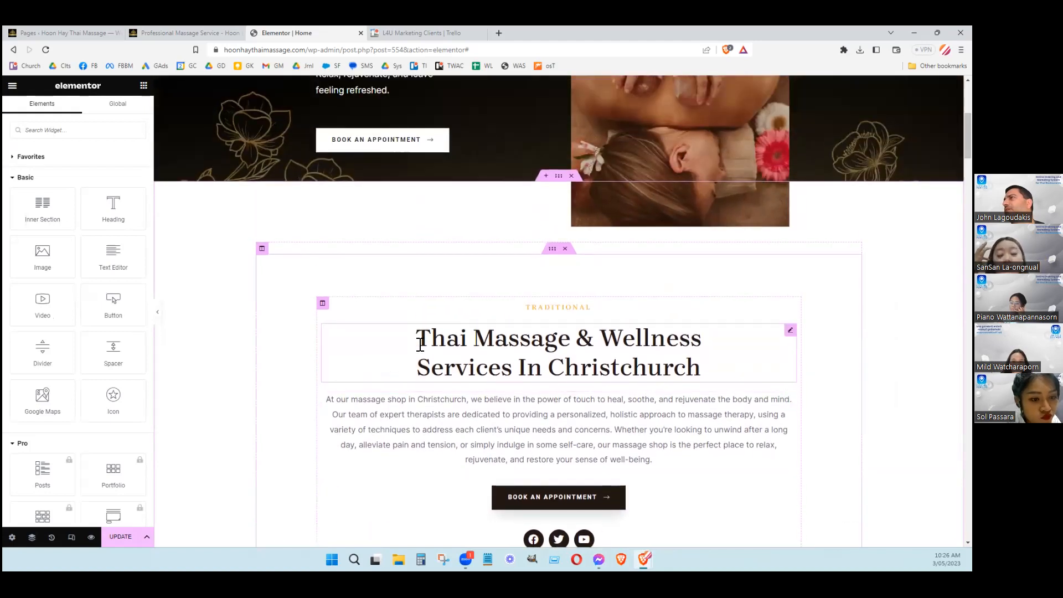
scroll(420, 344, "down", 6)
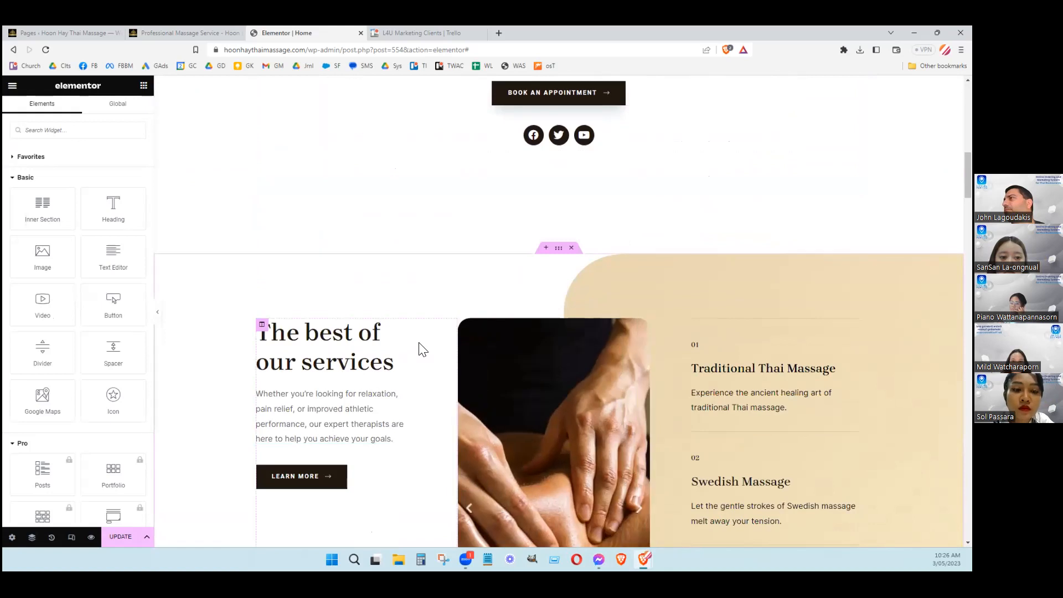
scroll(420, 344, "up", 5)
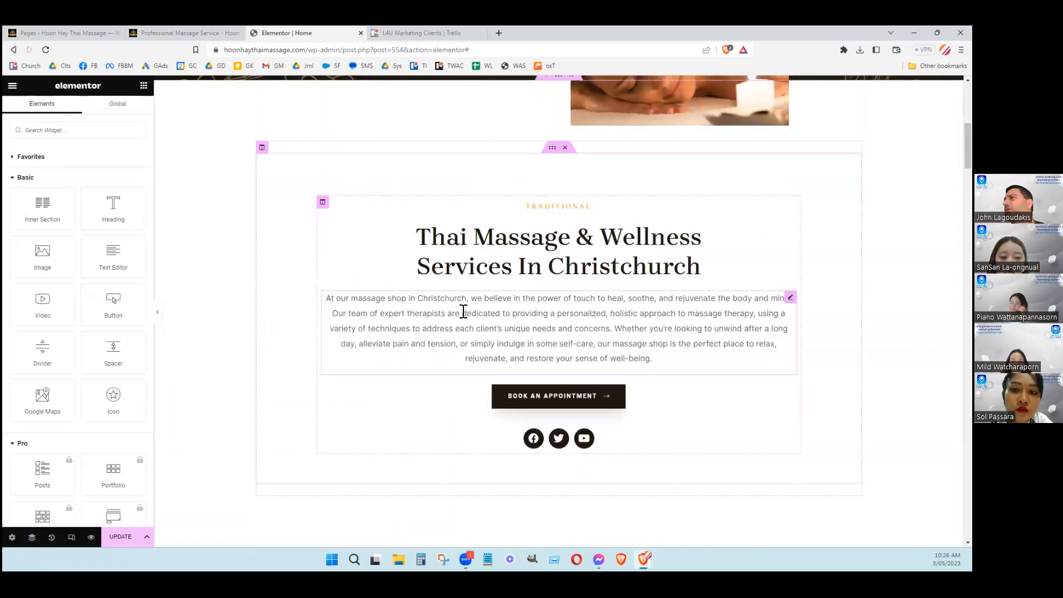
Open the paragraph under the "Thai Massage & Wellness Services In Christchurch" heading for editing and highlight passages of its text
left_click(528, 326)
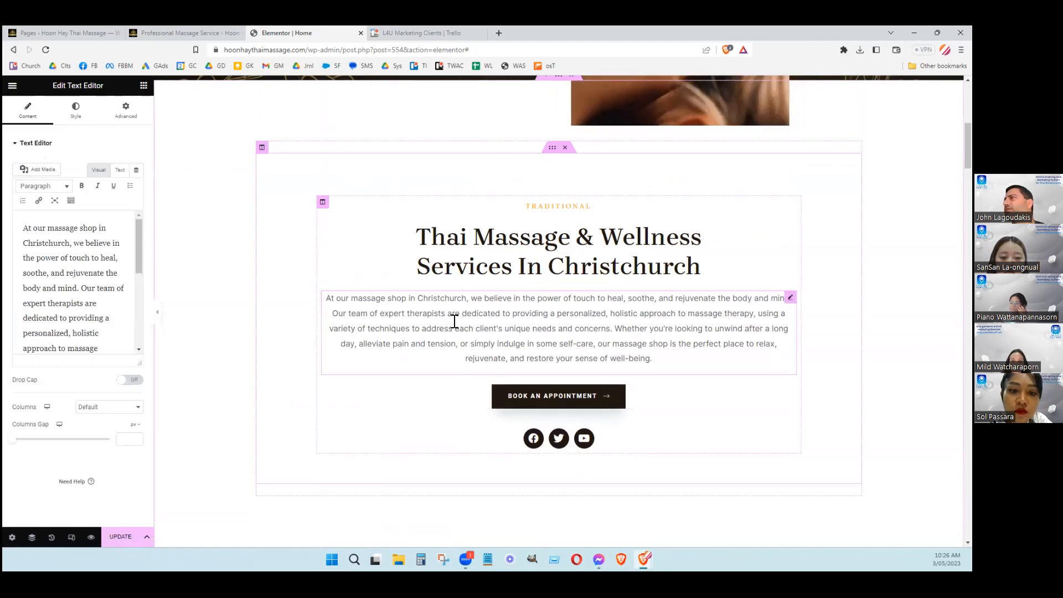
left_click_drag(418, 297, 546, 341)
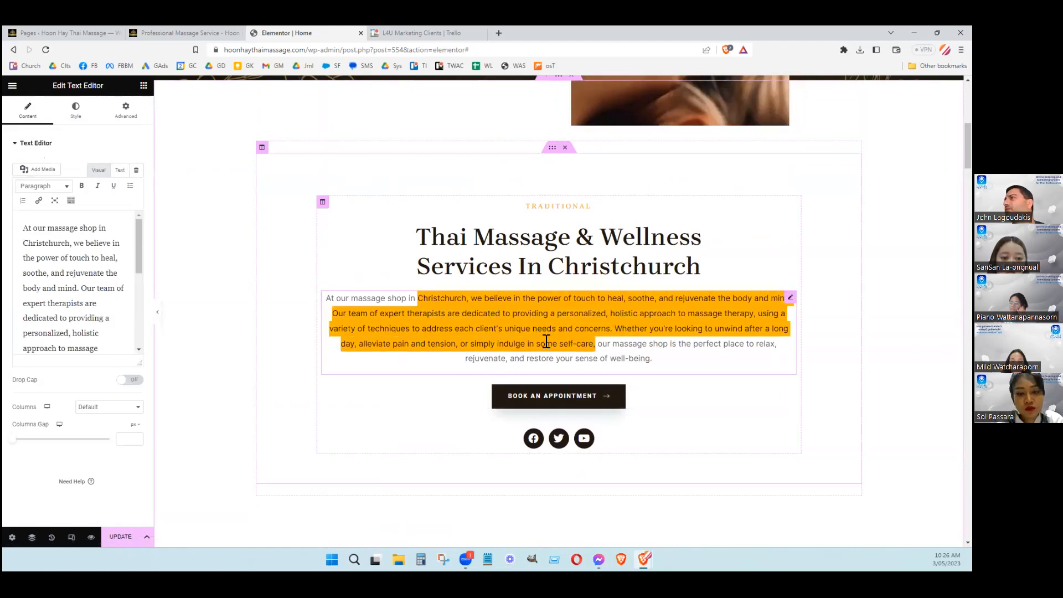
scroll(518, 374, "down", 1)
left_click(490, 288)
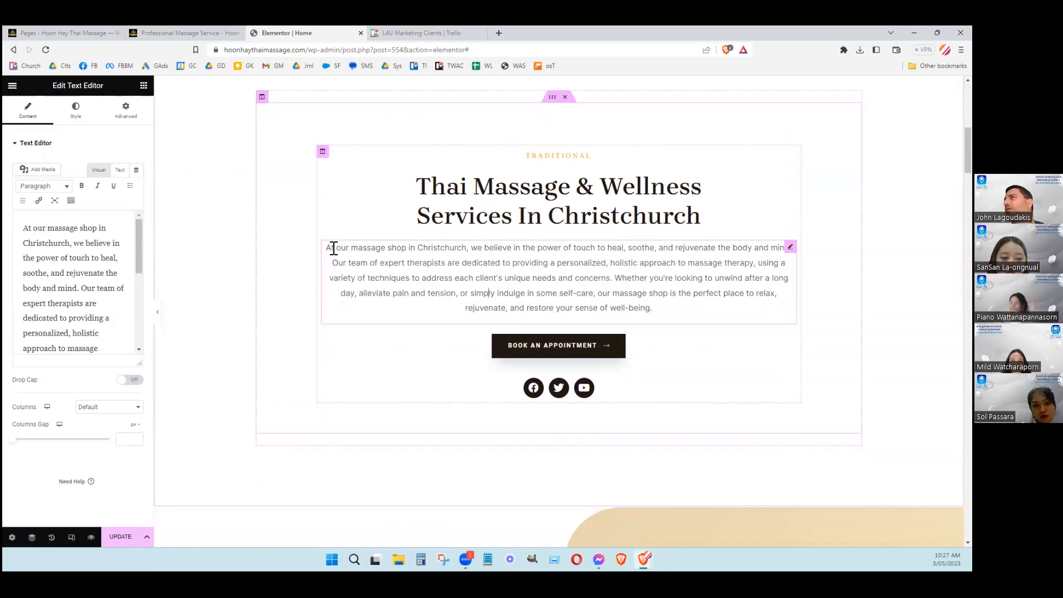
left_click_drag(359, 248, 439, 256)
left_click(652, 305)
left_click(416, 248)
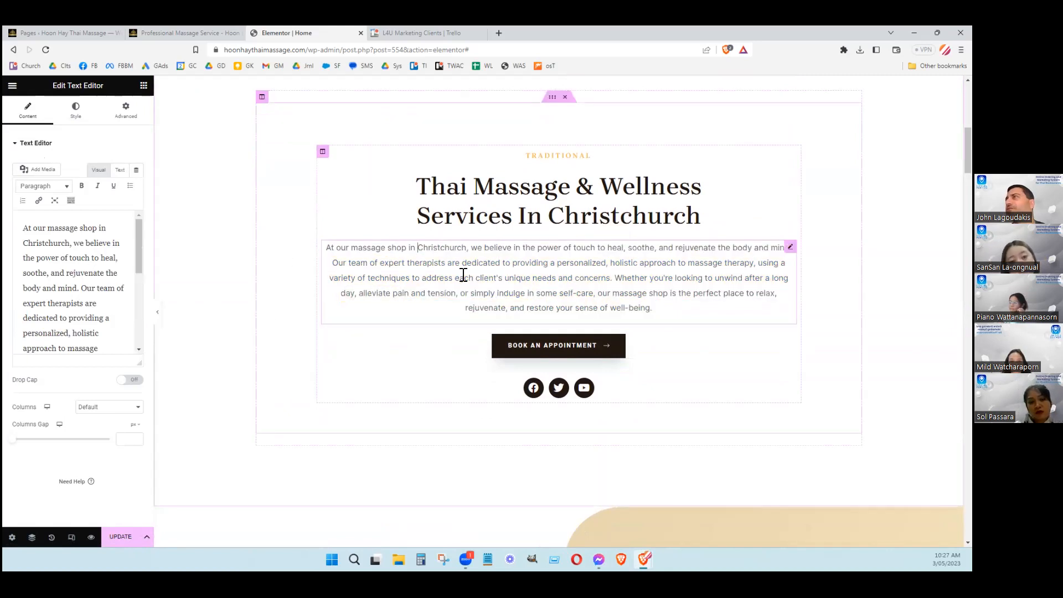
Duplicate the paragraph under the "Thai Massage & Wellness Services In Christchurch" heading
right_click(789, 251)
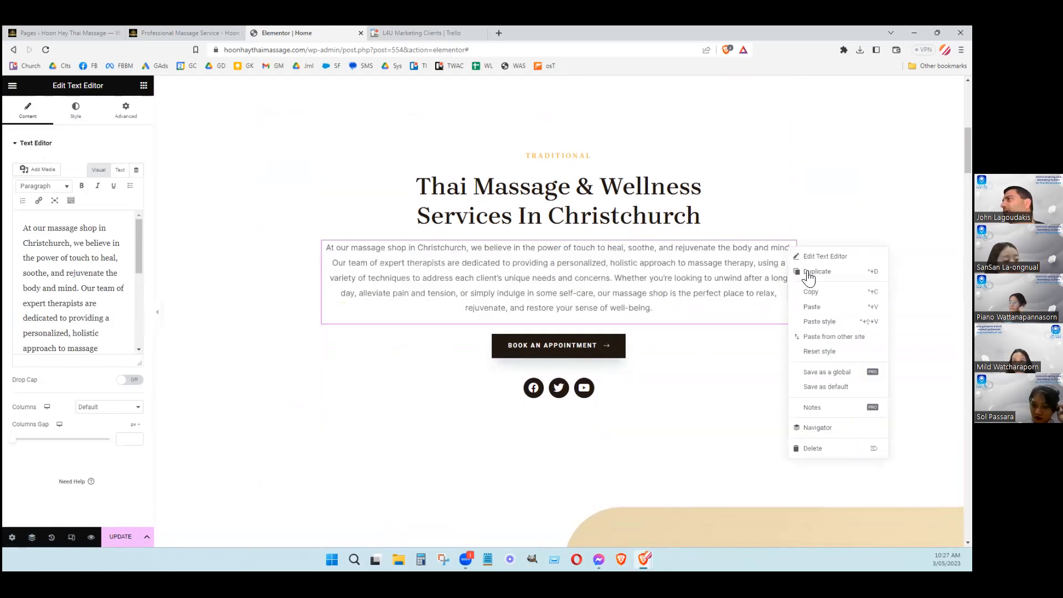
left_click(808, 271)
scroll(576, 326, "down", 1)
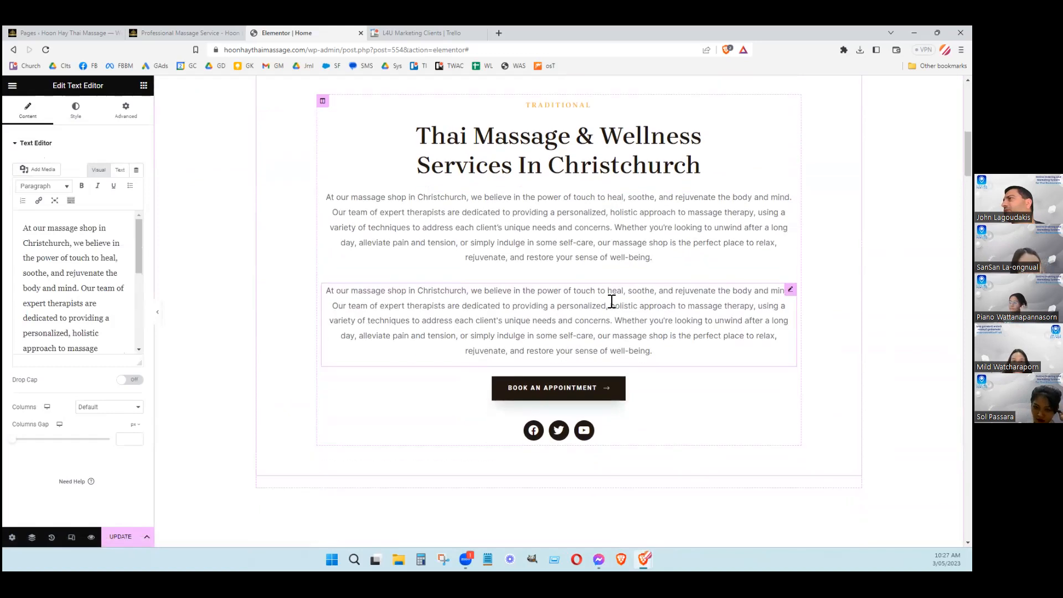
Move the duplicated paragraph below the "Book An Appointment" button in the "Thai Massage & Wellness Services In Christchurch" section
left_click(789, 291)
left_click_drag(42, 231, 60, 322)
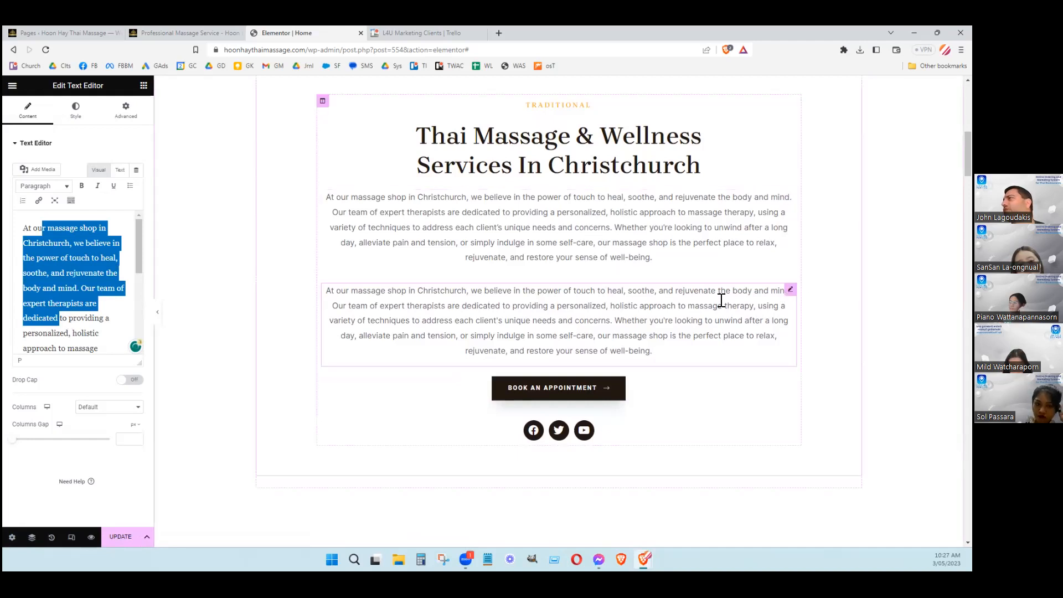
scroll(684, 314, "down", 1)
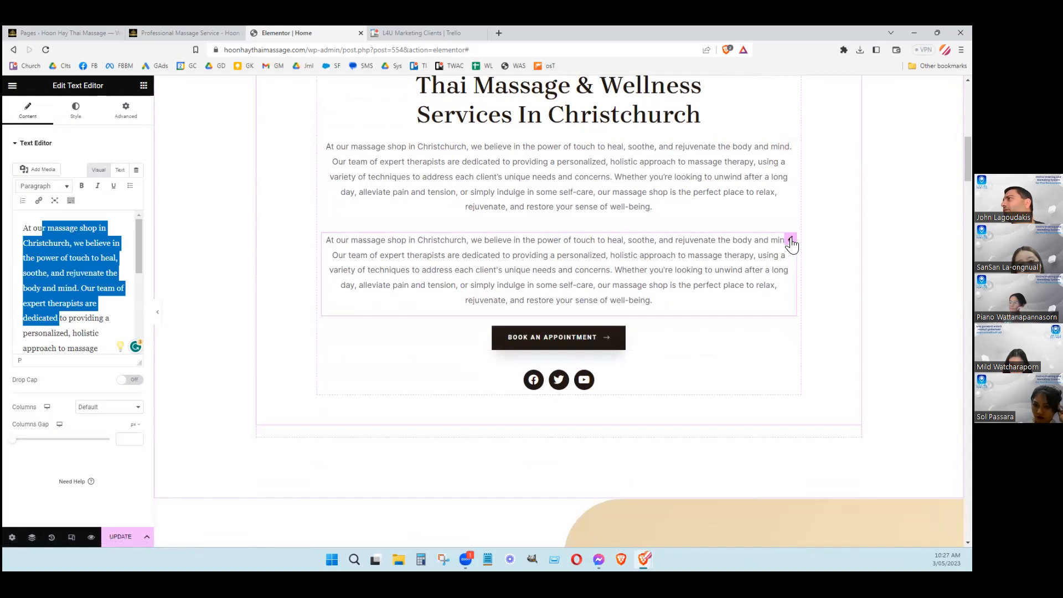
left_click_drag(791, 242, 639, 277)
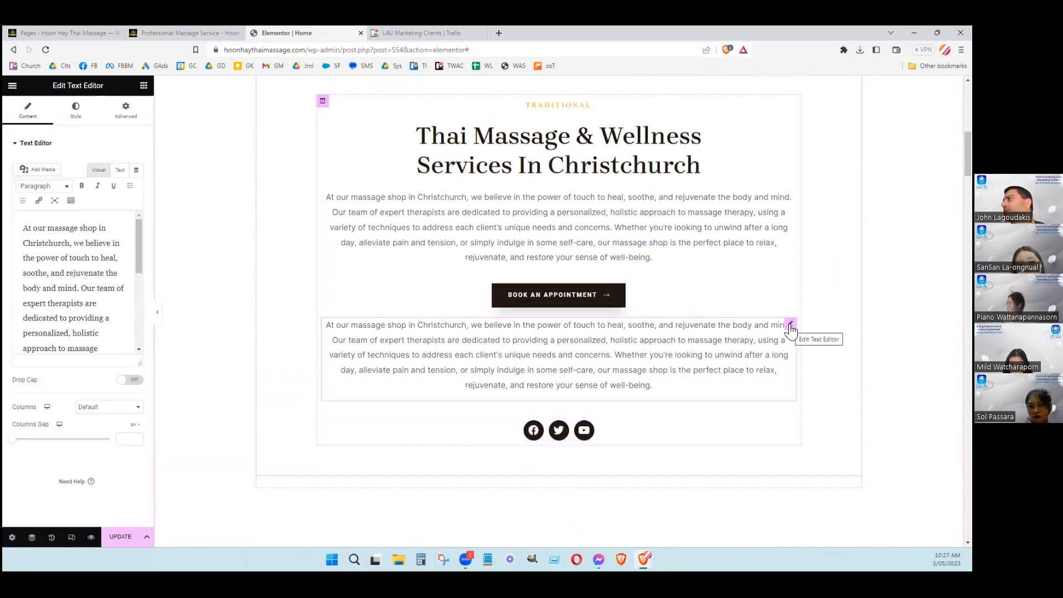
Delete the duplicated paragraph between the "Book An Appointment" button and the social icons, and update the homepage
right_click(789, 329)
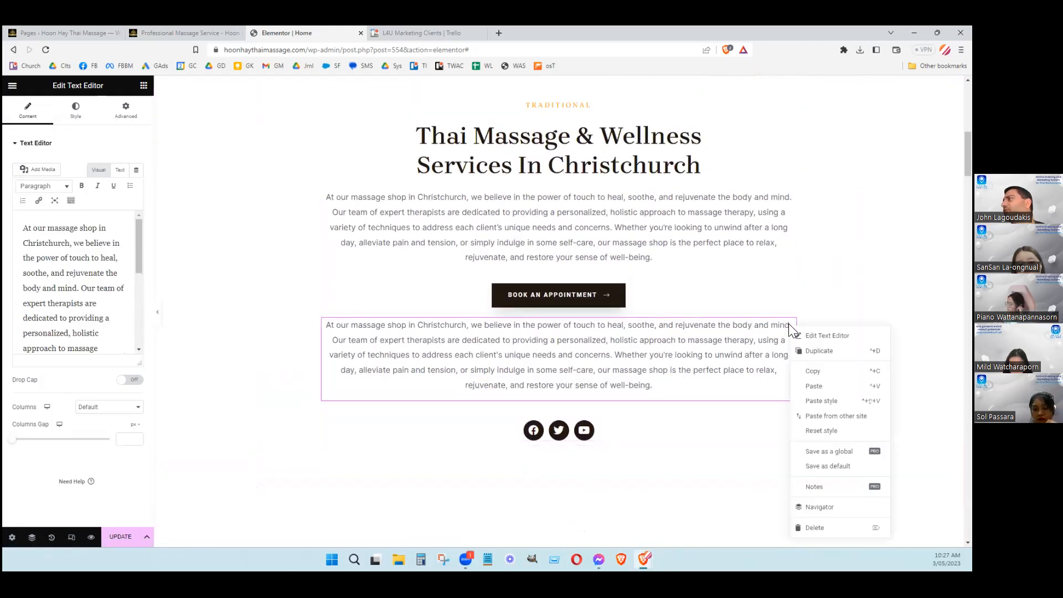
left_click(809, 528)
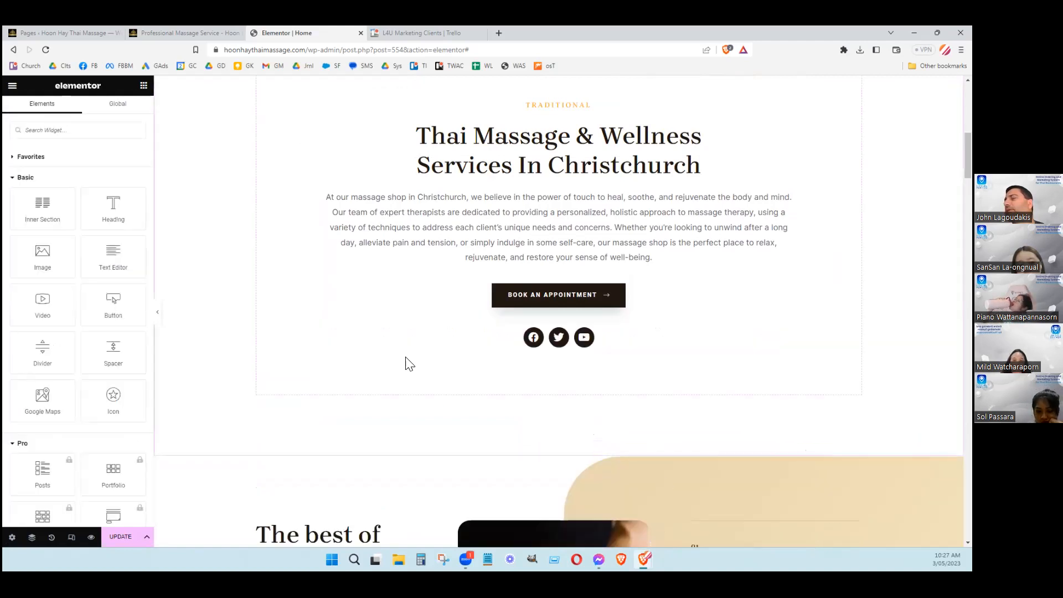
scroll(437, 433, "up", 8)
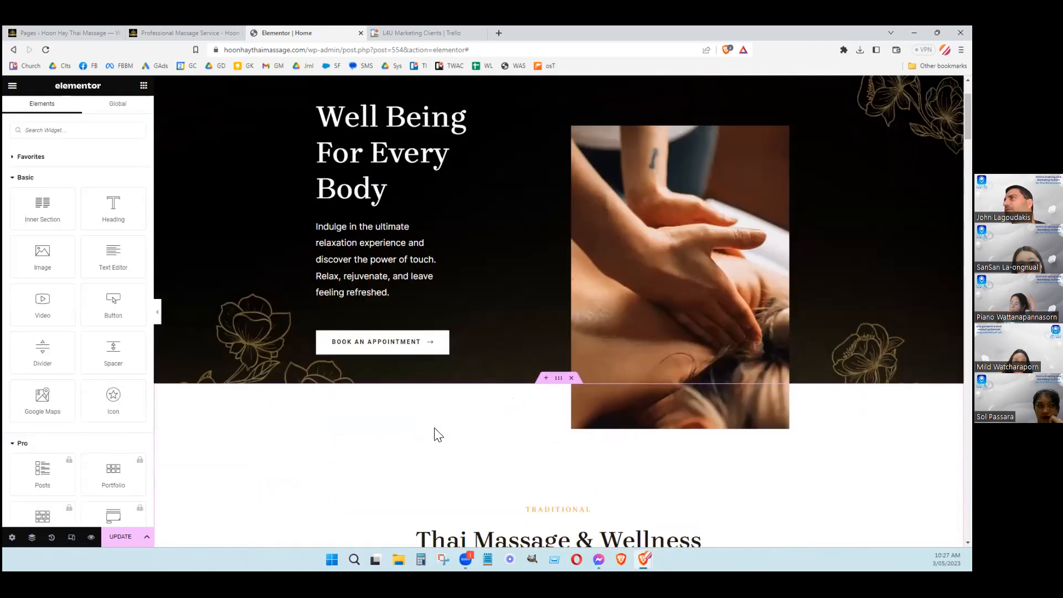
scroll(437, 433, "down", 8)
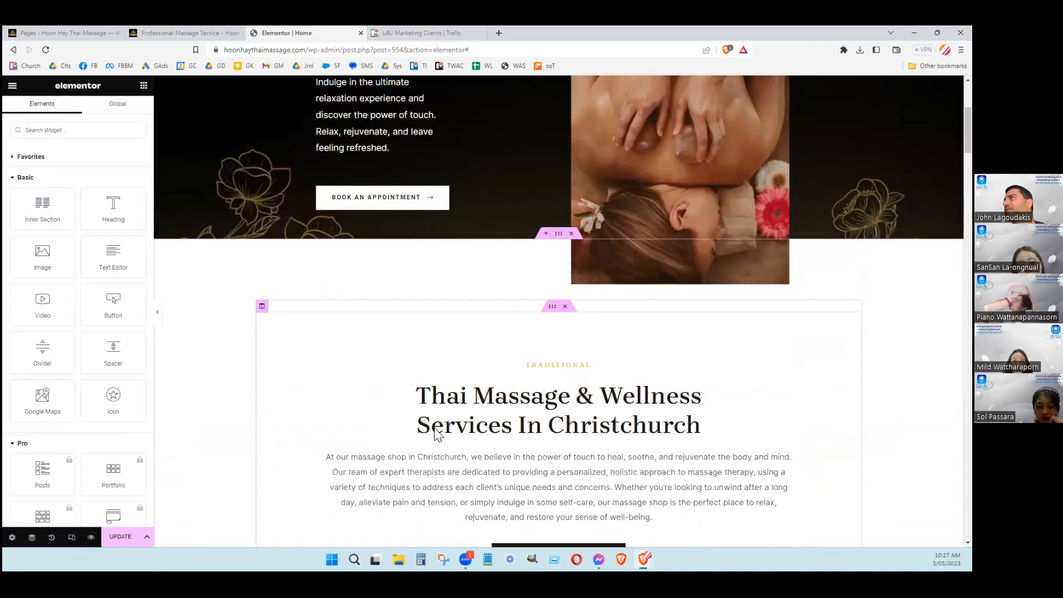
scroll(437, 434, "down", 6)
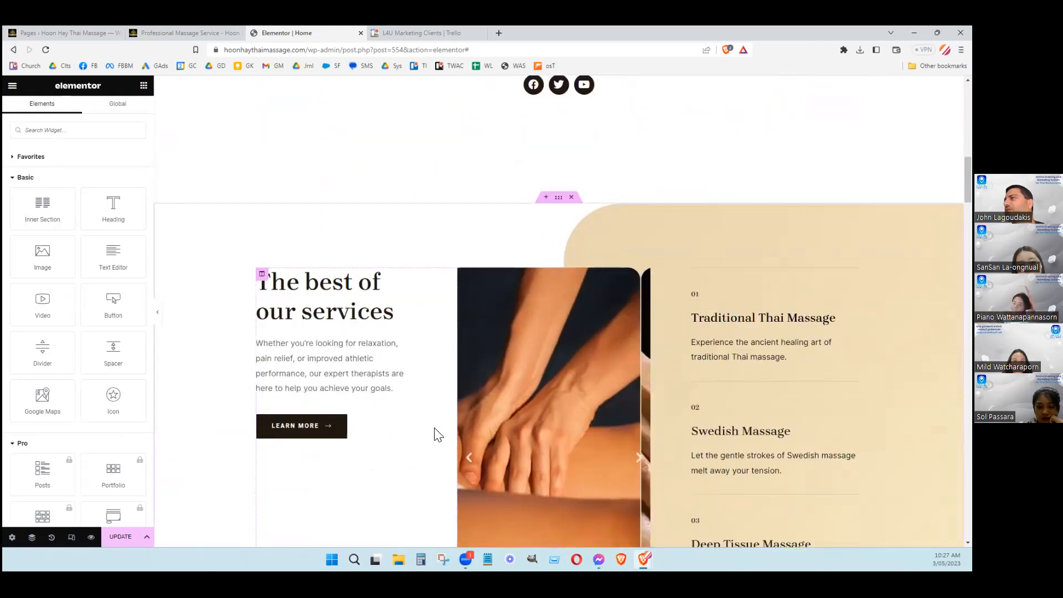
scroll(436, 434, "up", 6)
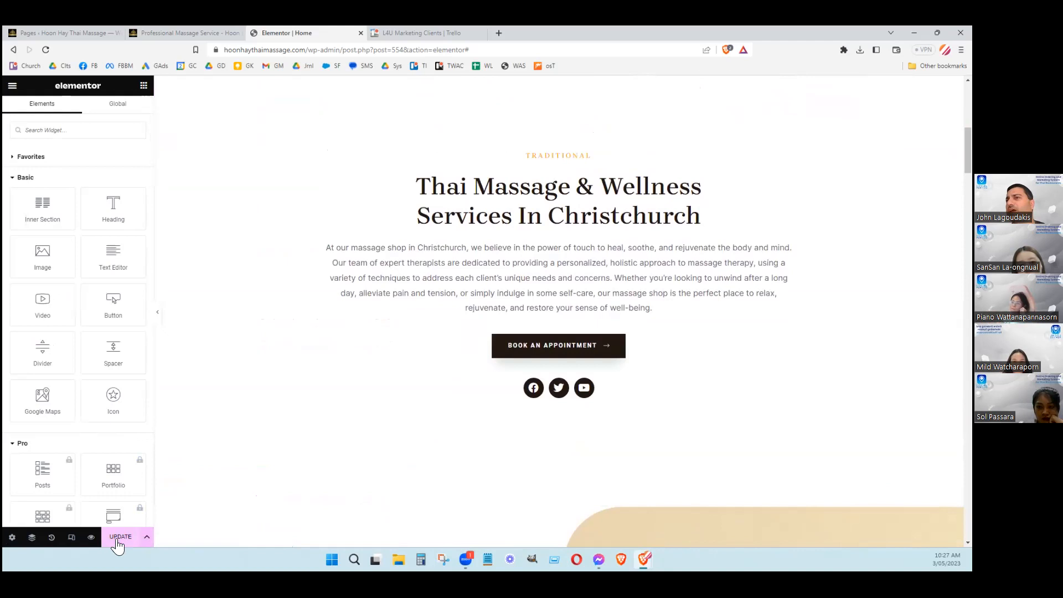
left_click(122, 541)
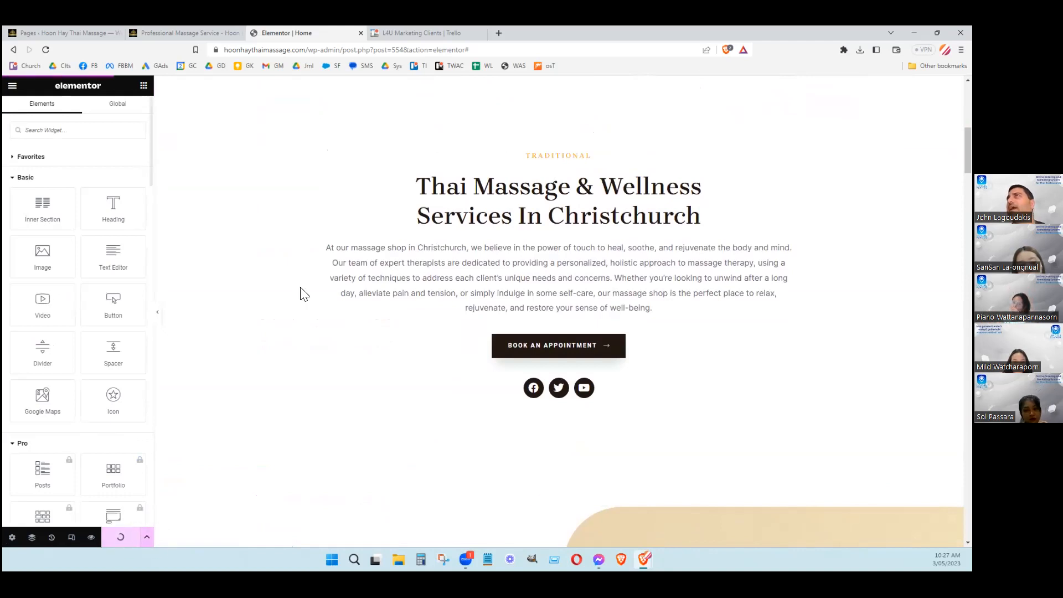
scroll(402, 217, "up", 10)
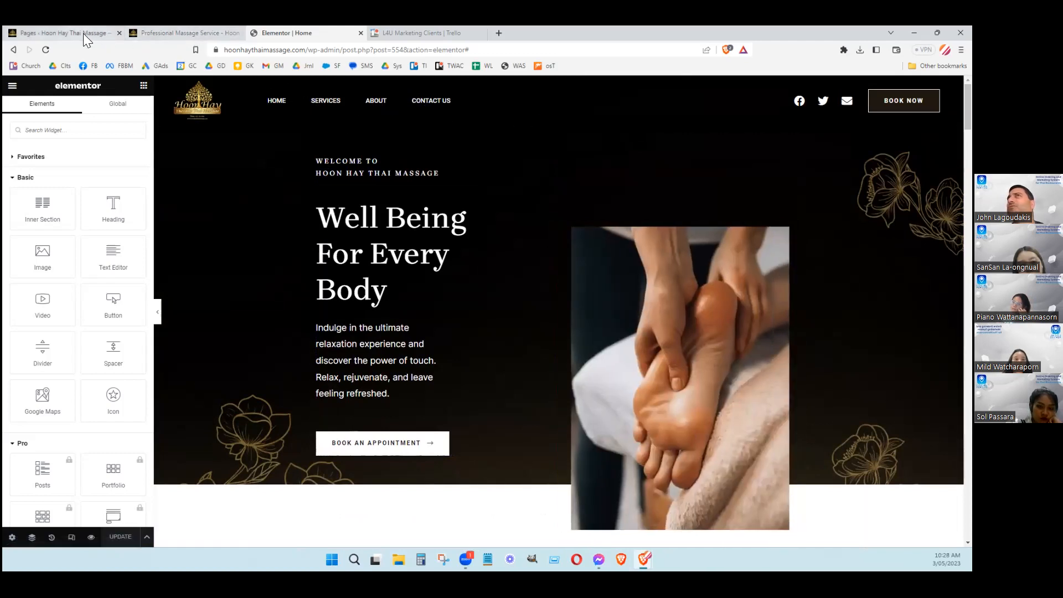
From the WordPress pages list, open the About page in Elementor in a new browser tab and switch to it
left_click(83, 33)
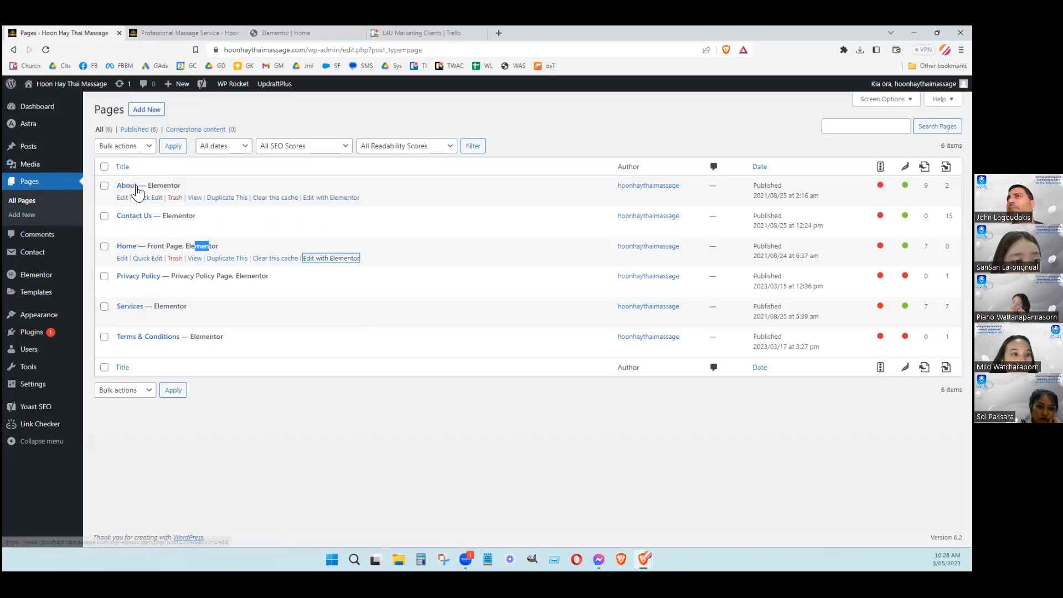
right_click(326, 203)
left_click(358, 206)
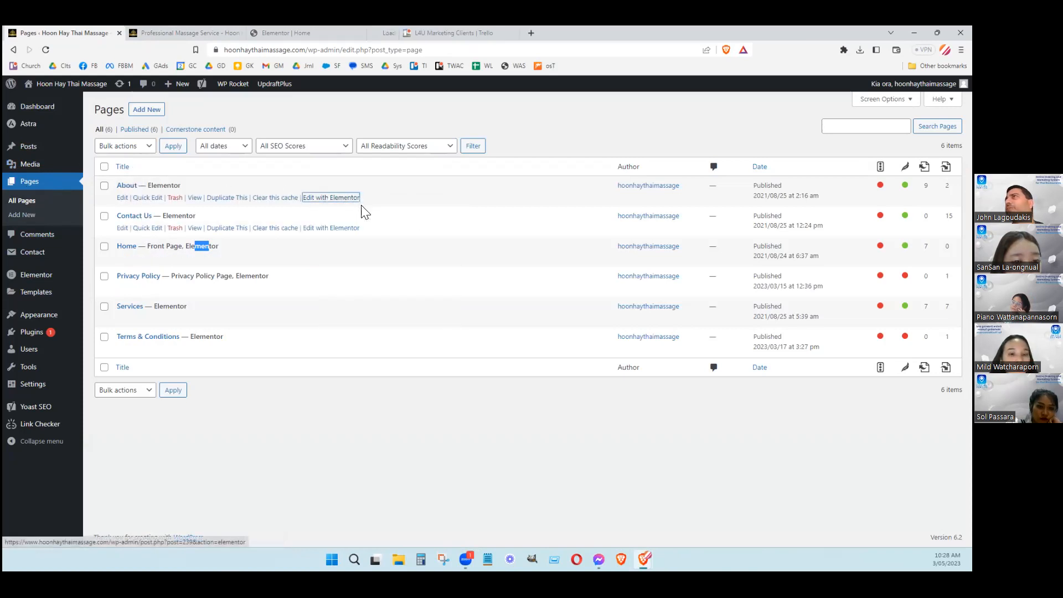
left_click(424, 33)
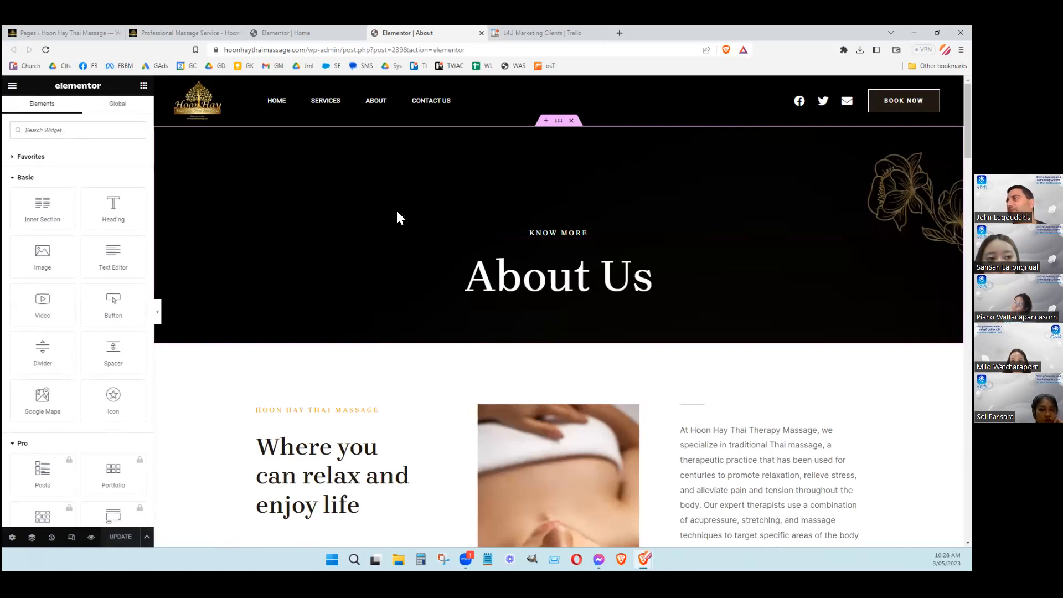
Look through the About page's sections, from the introduction down to the "The Best Of Our Service" banner
scroll(397, 217, "down", 4)
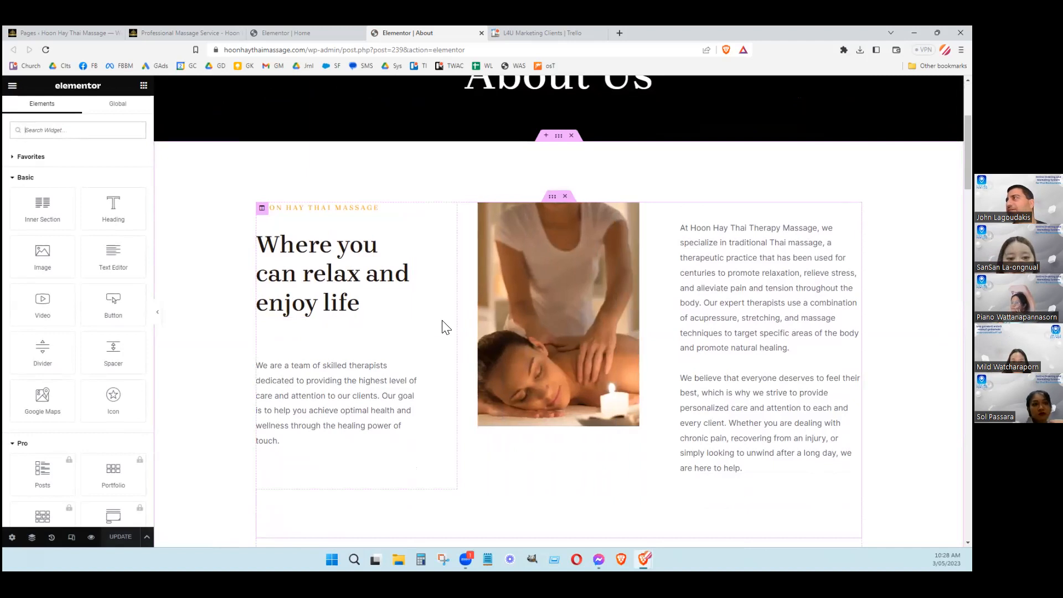
scroll(443, 327, "down", 5)
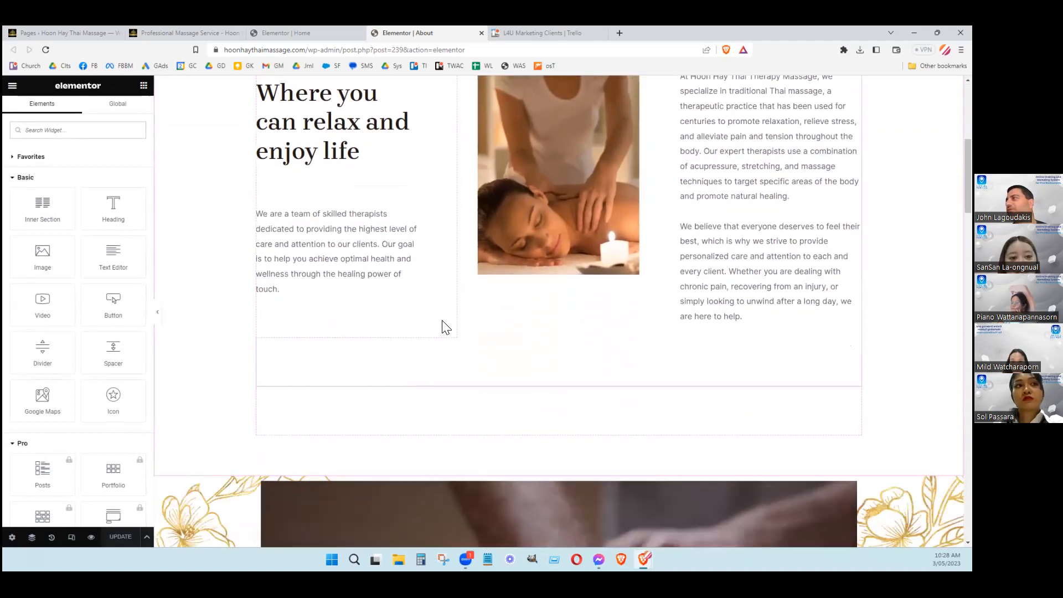
scroll(442, 319, "down", 5)
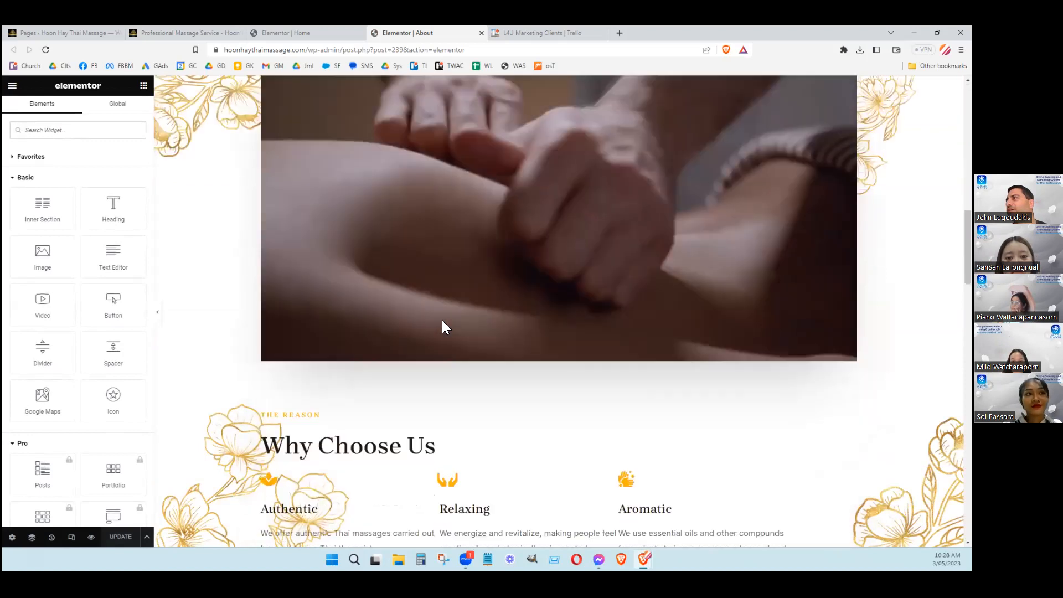
scroll(442, 327, "down", 3)
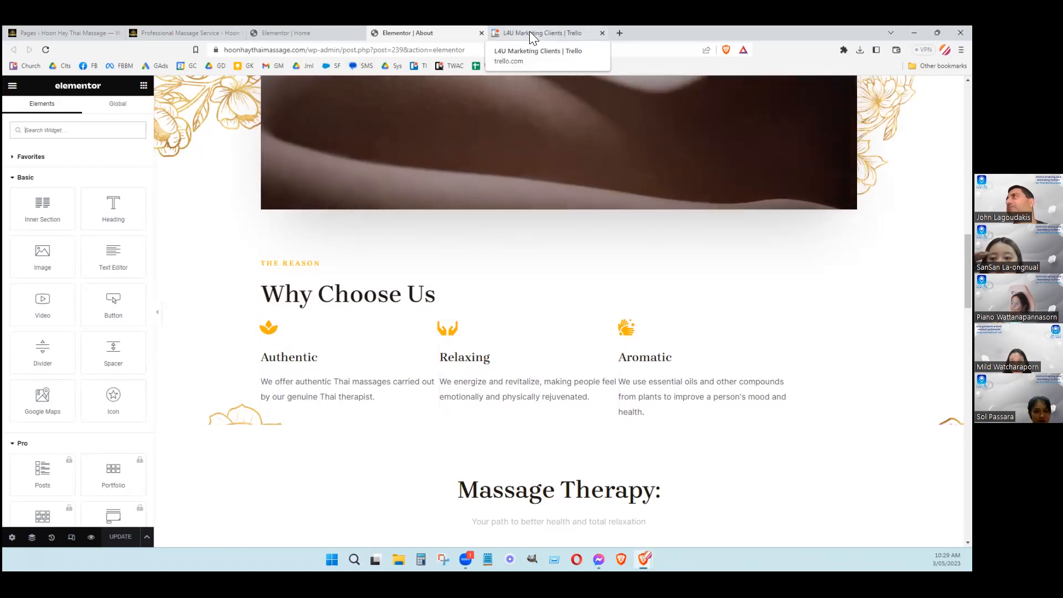
scroll(314, 231, "down", 5)
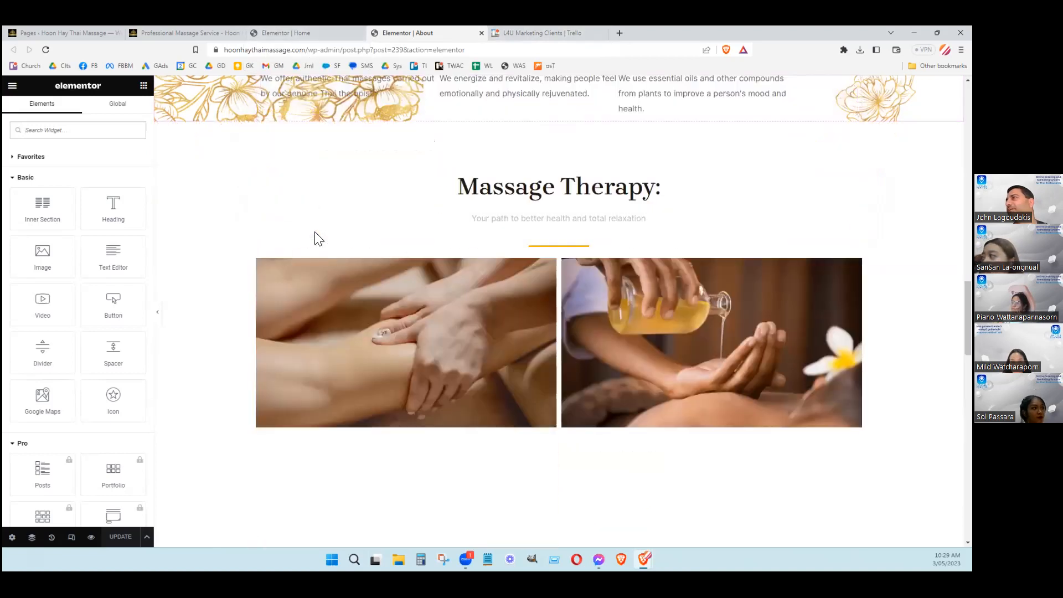
scroll(317, 238, "down", 9)
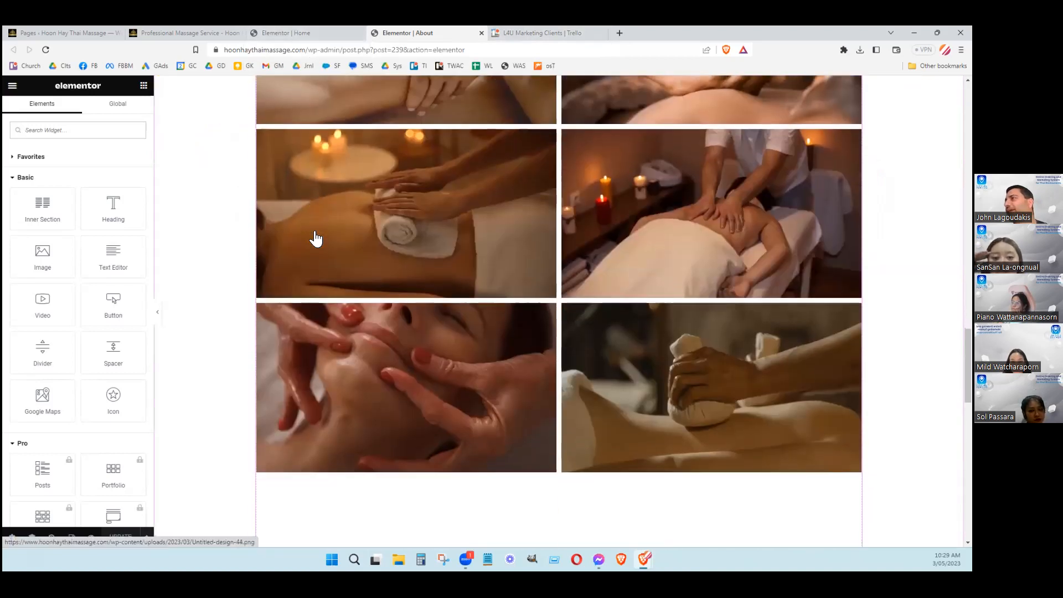
scroll(315, 239, "down", 7)
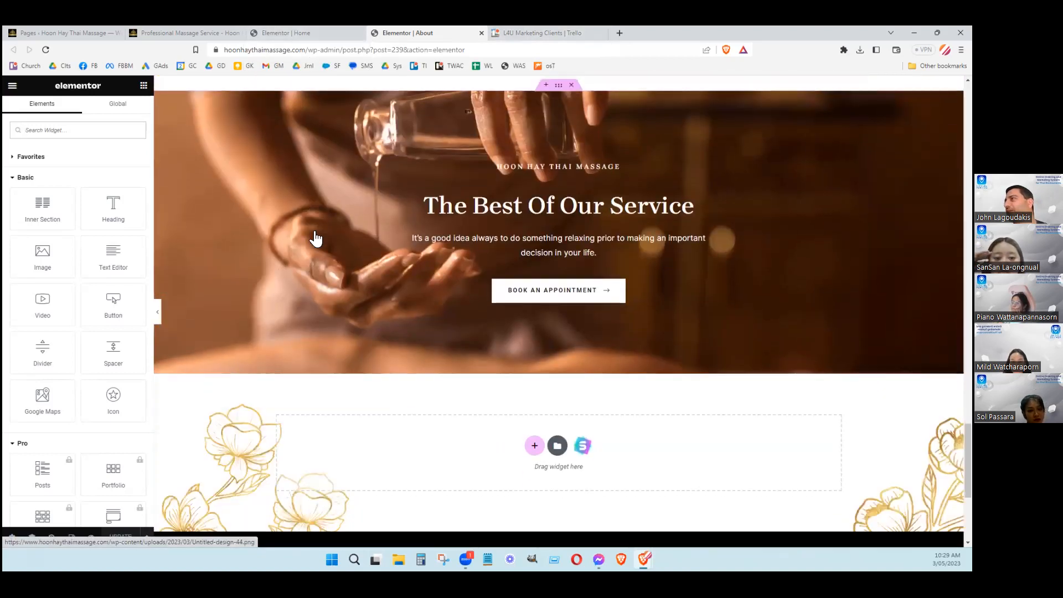